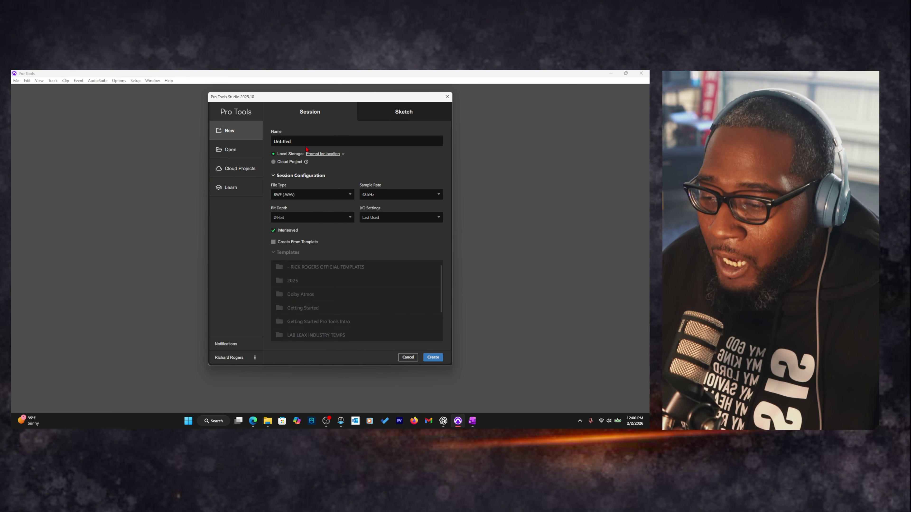
Name the new session "Sound Doctrine Teaching - 2.2.2026 - Create Session And Record"
left_click_drag(298, 142, 270, 148)
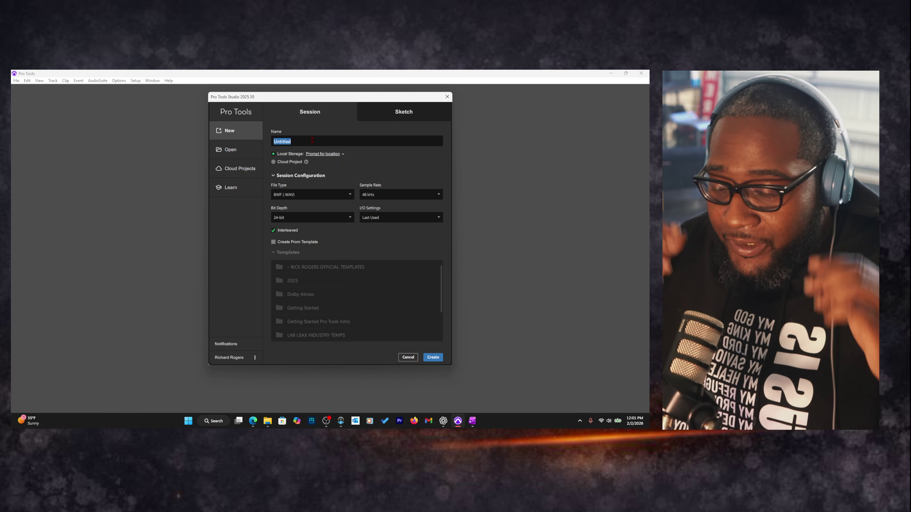
type("Sound ")
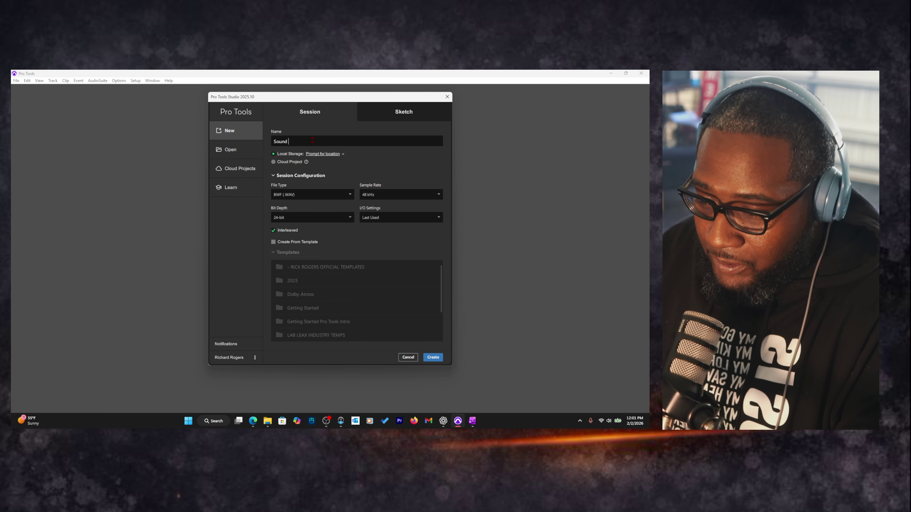
type("Doctrine Teaching")
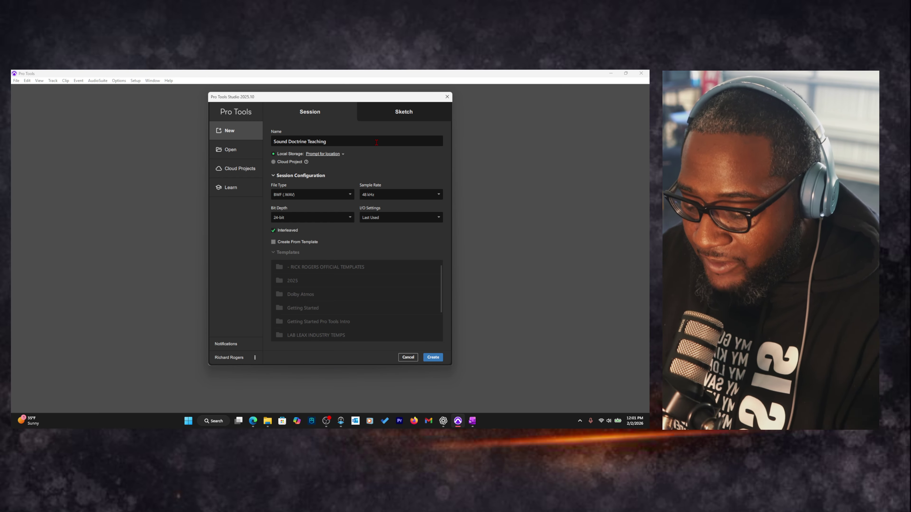
type("-")
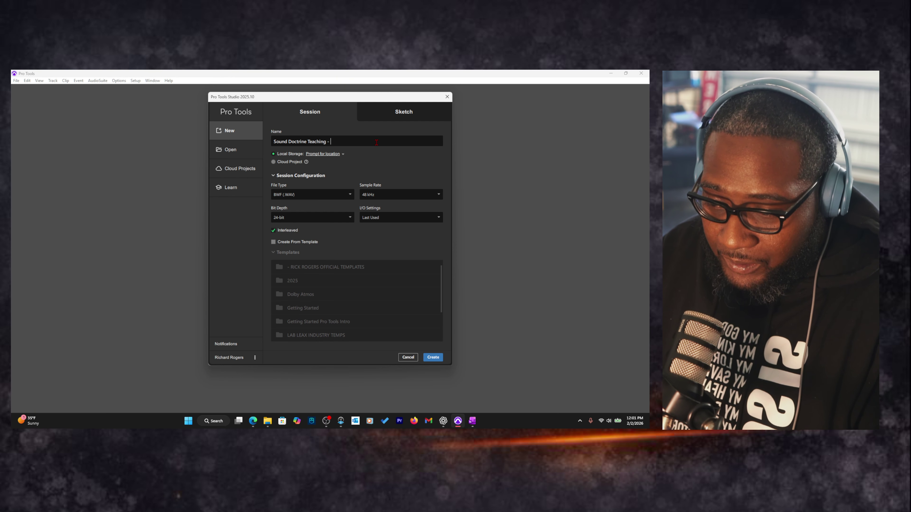
type(" 2.2")
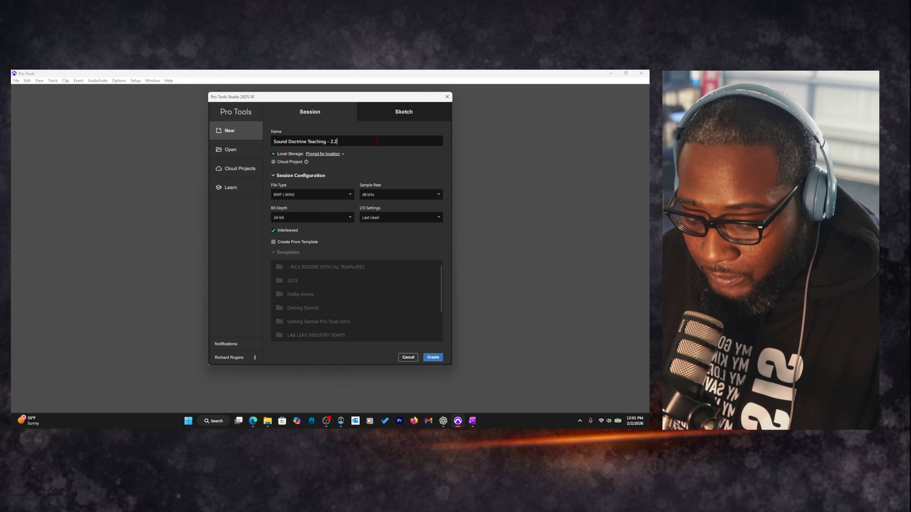
type(".26")
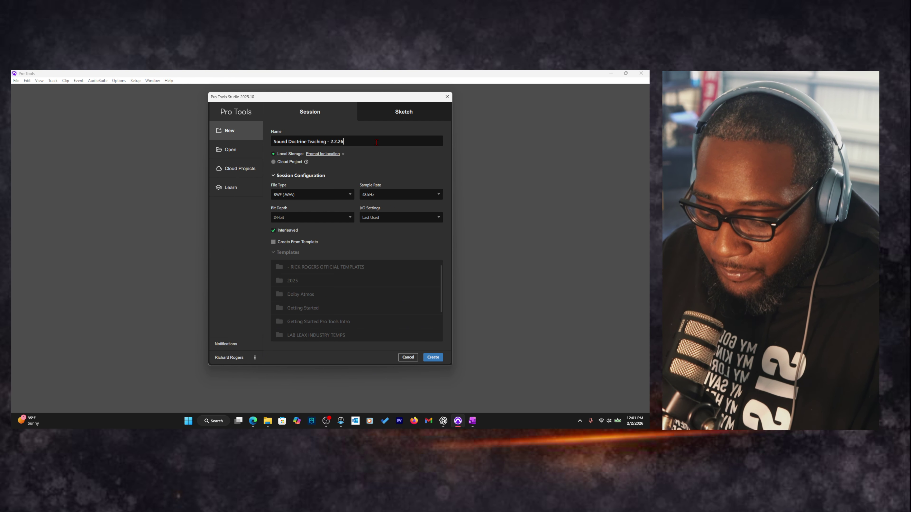
key("BackSpace")
type("206")
key("BackSpace")
key("BackSpace")
key("BackSpace")
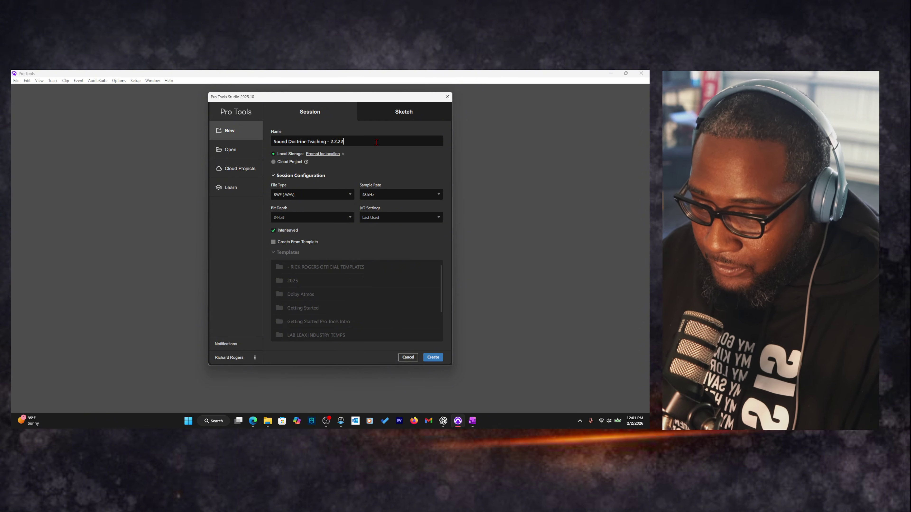
type("026")
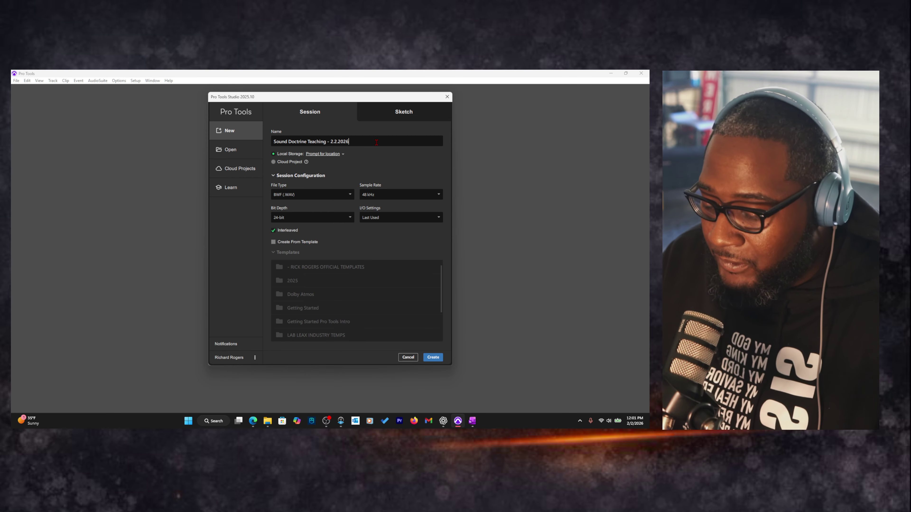
type("- ")
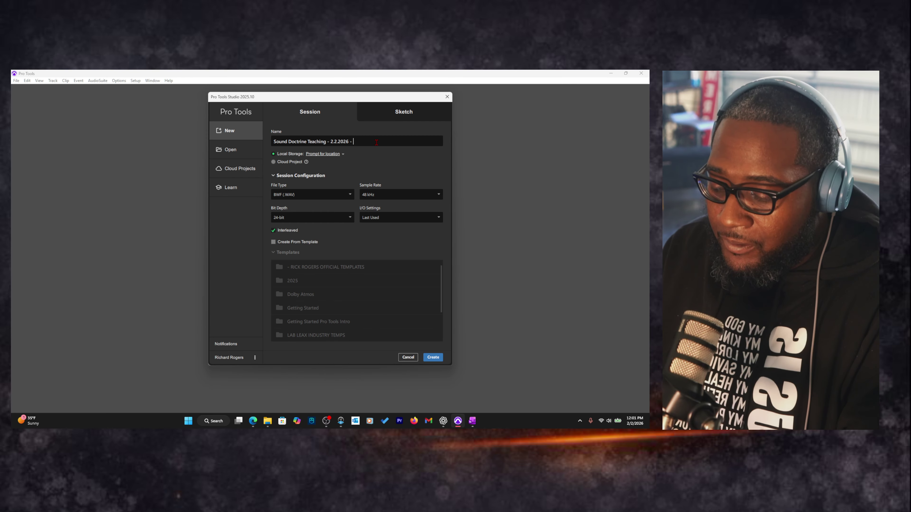
type("Create Ses")
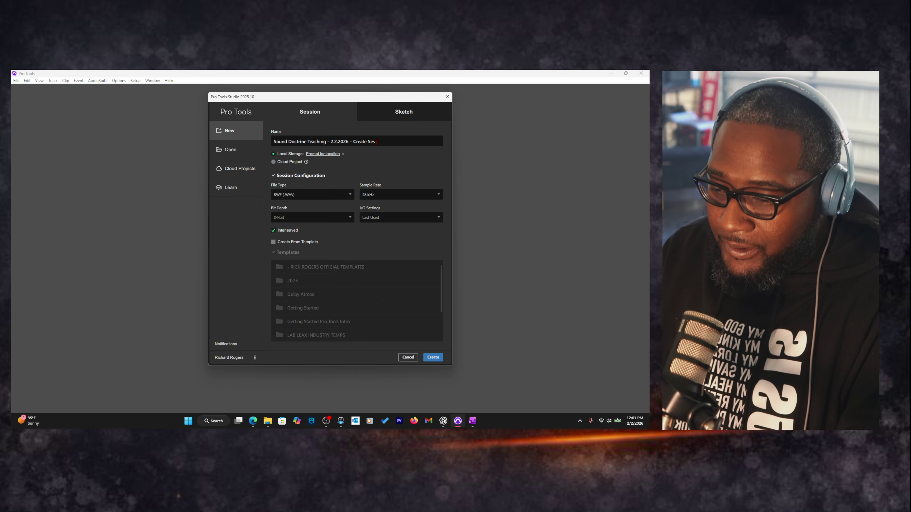
type("sion And ")
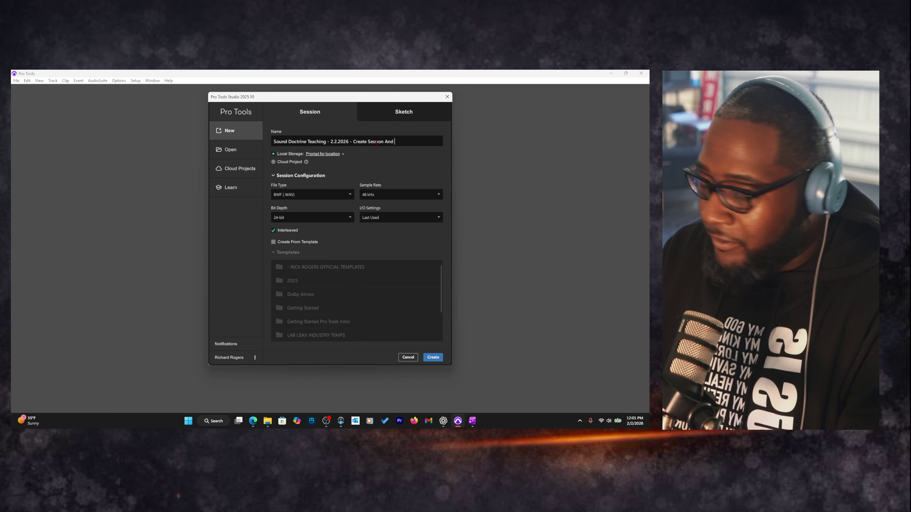
type("Record")
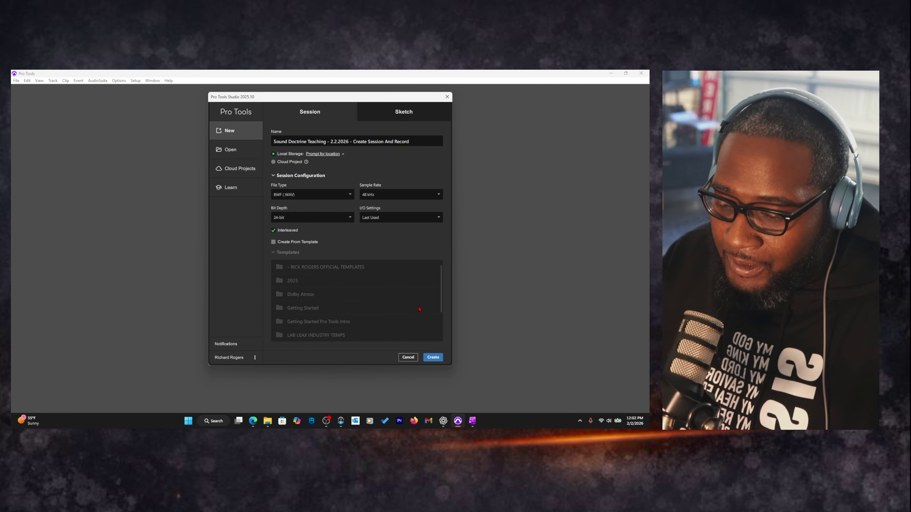
Create the session with the current configuration and browse to the SESSIONS folder in Documents as its save location
left_click(434, 358)
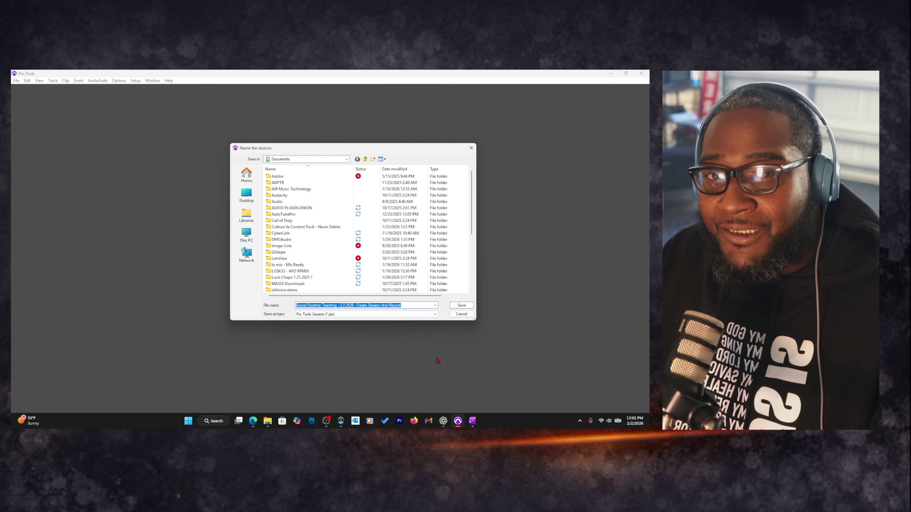
scroll(309, 244, "down", 5)
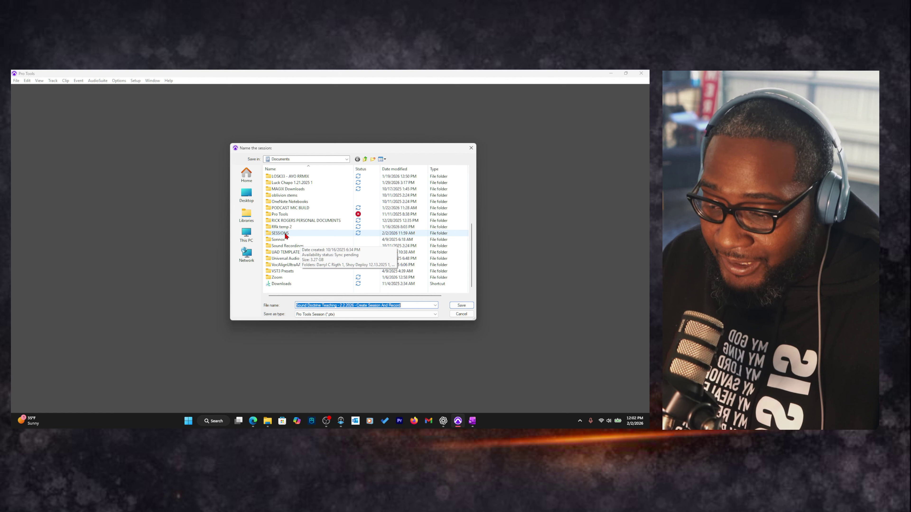
double_click(285, 234)
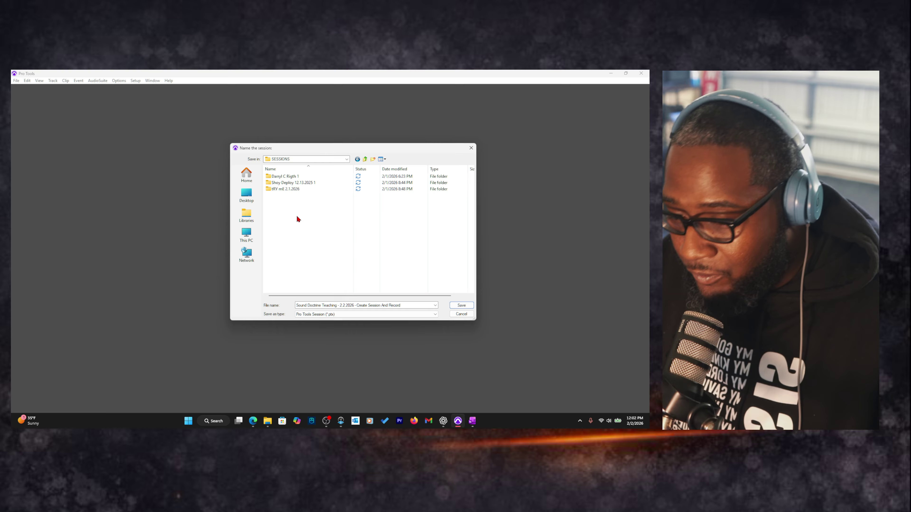
Make a folder named "Sound Doctrine Teaching" inside SESSIONS and open it
left_click(372, 160)
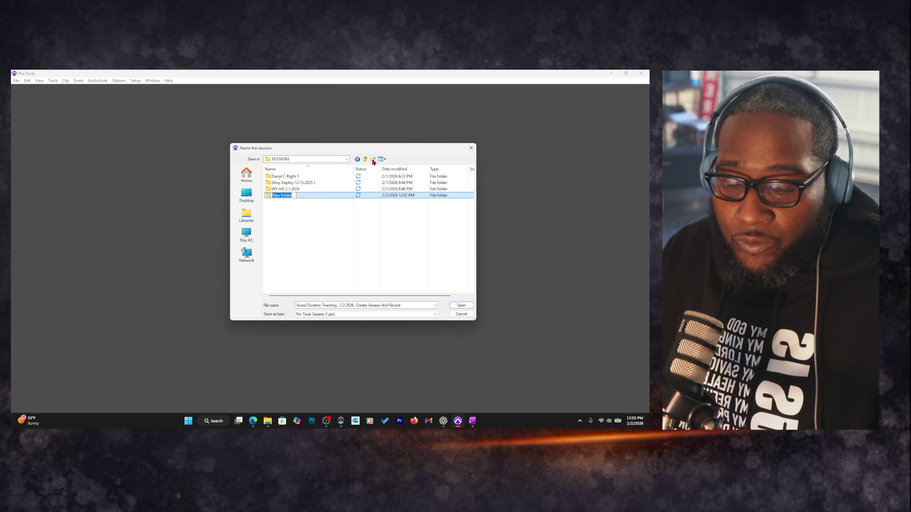
type("Soudn D=")
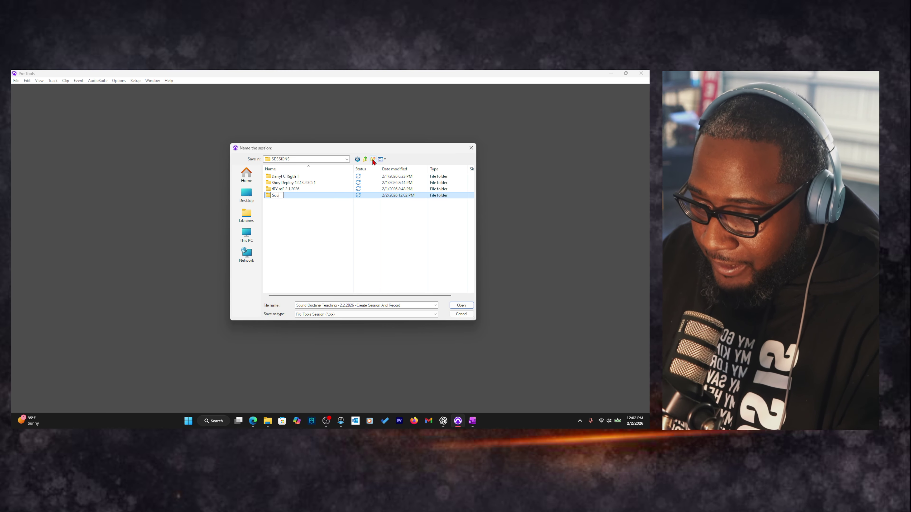
key("BackSpace")
key("BackSpace")
key("BackSpace")
key("BackSpace")
key("BackSpace")
type("nd")
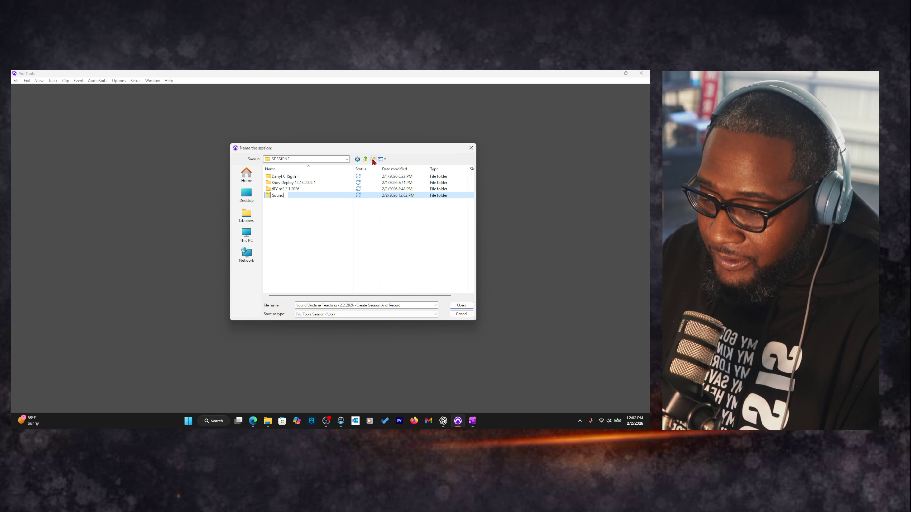
type(" Doctrine Teaching")
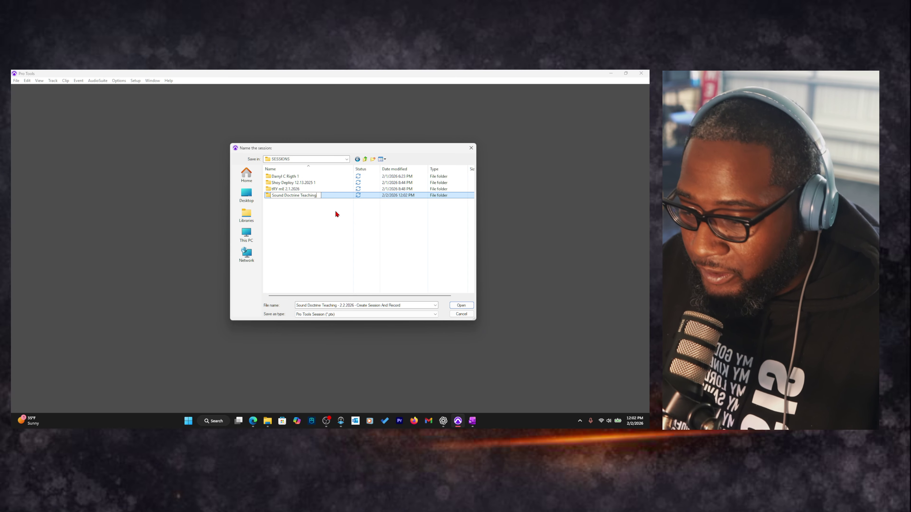
key("Return")
double_click(297, 196)
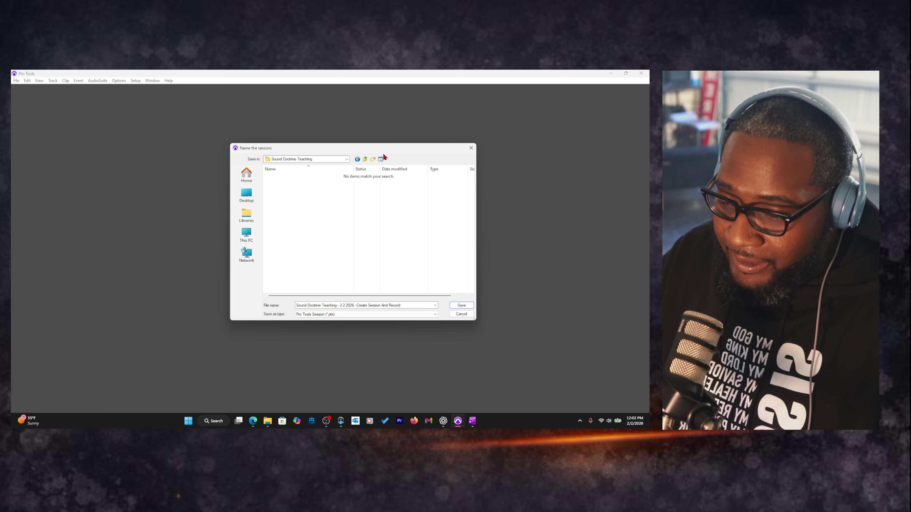
Save the new session in the Sound Doctrine Teaching folder
left_click_drag(384, 159, 384, 108)
left_click_drag(403, 252, 299, 252)
left_click(462, 253)
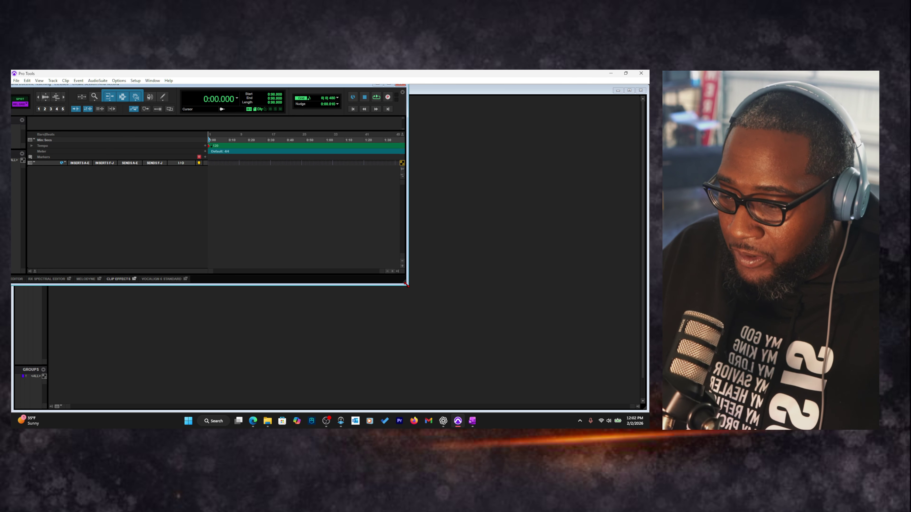
Maximize the Edit window, then switch to the Mix window and back
double_click(366, 85)
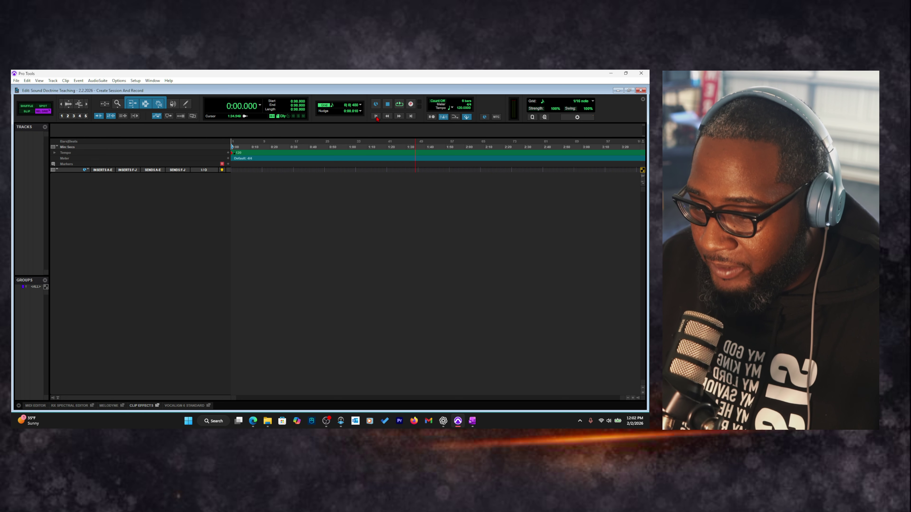
key("ctrl+equal")
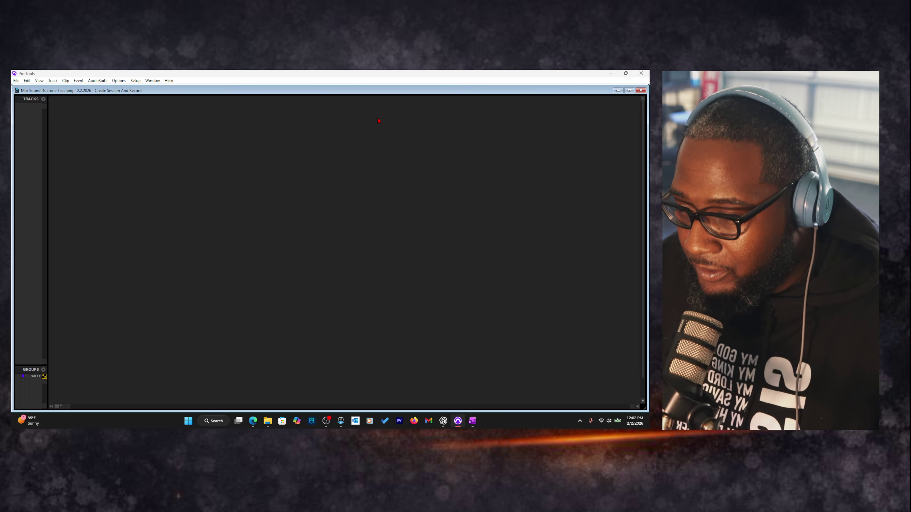
key("ctrl+equal")
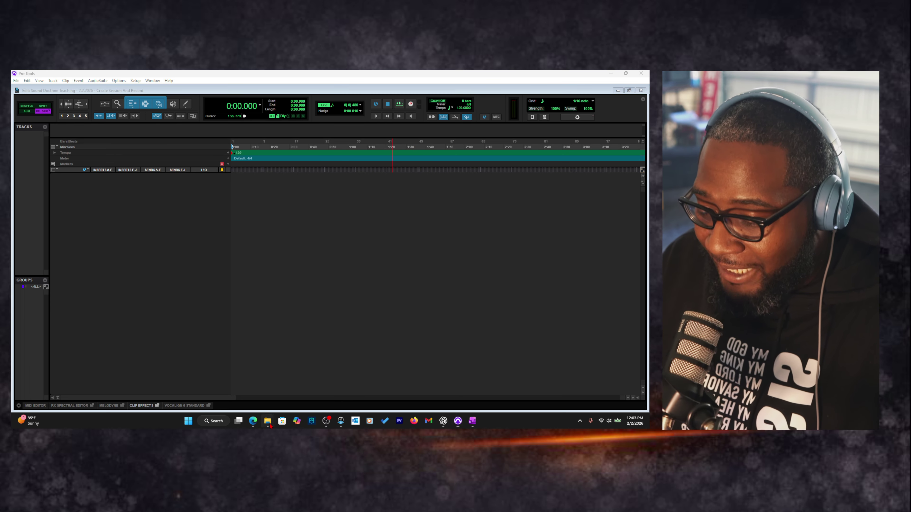
Switch to File Explorer and open the new session's folder inside SESSIONS > Sound Doctrine Teaching, widening the Name column on the way
mouse_move(268, 420)
left_click(300, 394)
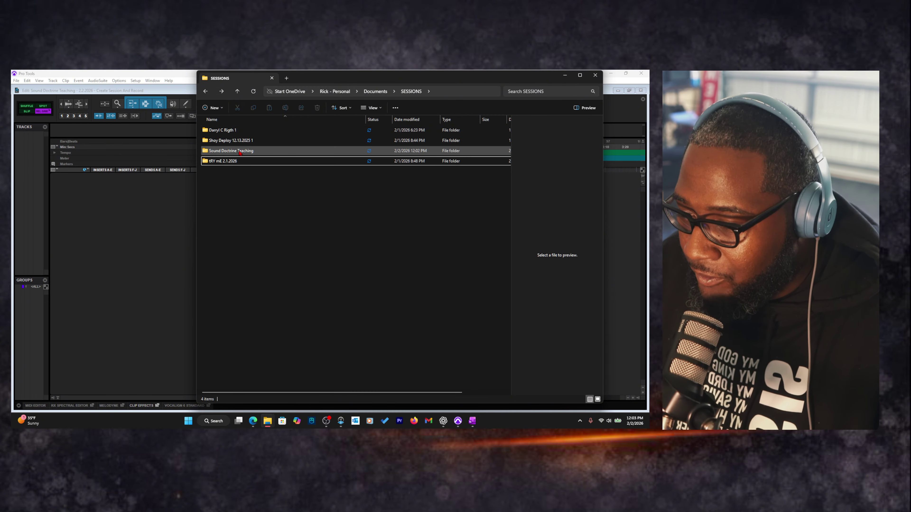
double_click(248, 152)
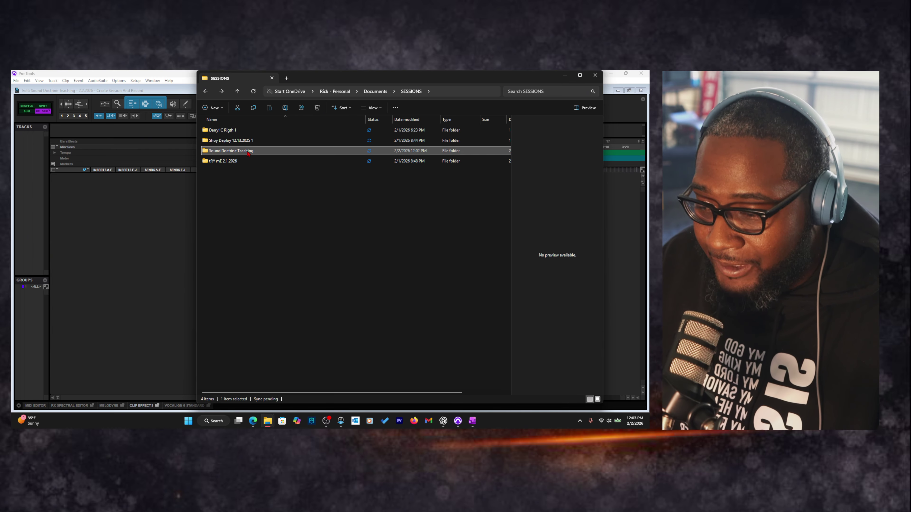
left_click_drag(292, 120, 348, 119)
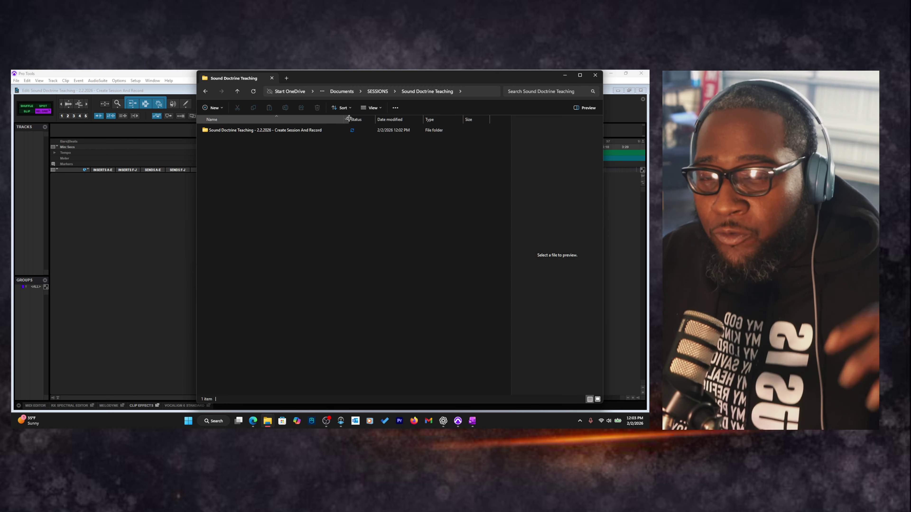
double_click(285, 131)
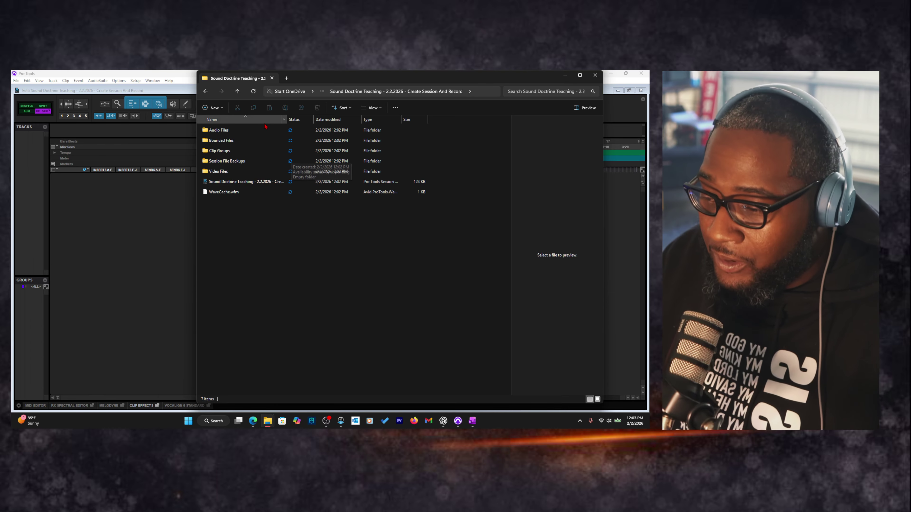
Inspect the contents of the Audio Files and Session File Backups folders, returning to the session folder after each
left_click(230, 133)
double_click(230, 133)
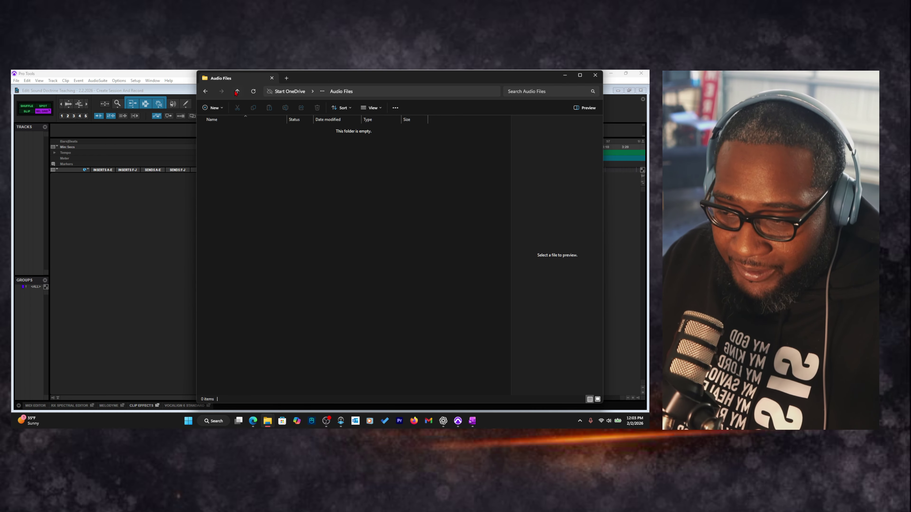
key("alt+Left")
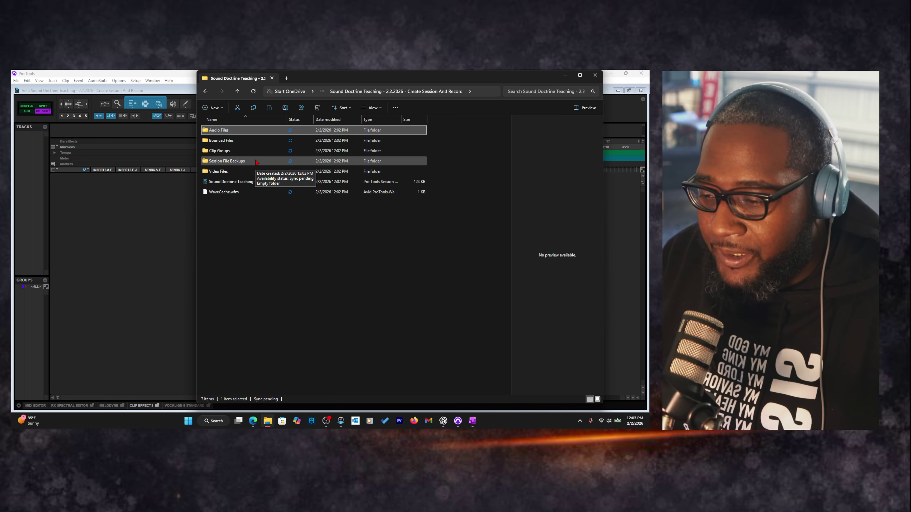
double_click(236, 161)
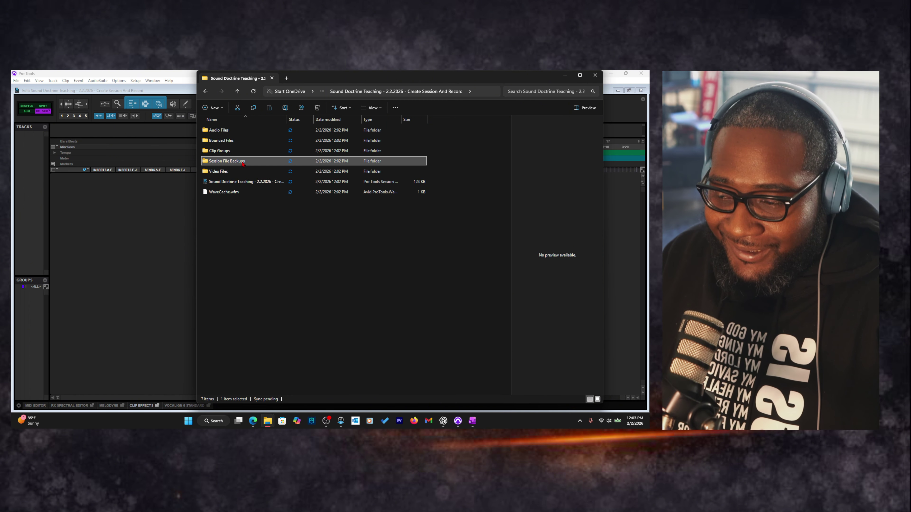
left_click(237, 91)
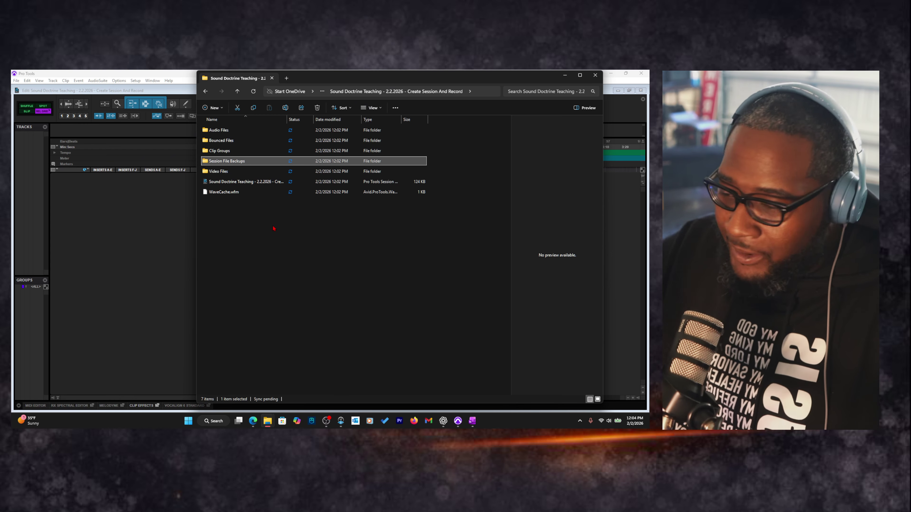
Select the Pro Tools session file and widen the Name column to show its full name
left_click(264, 192)
left_click(259, 183)
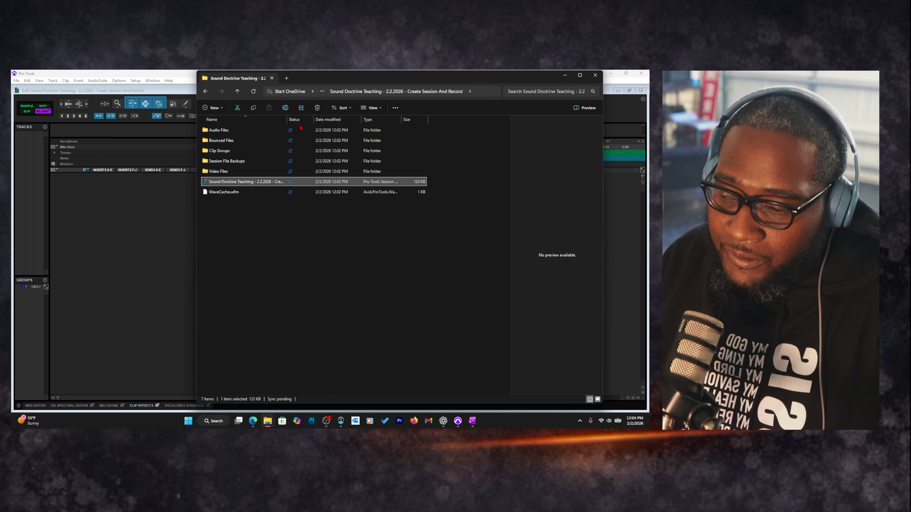
left_click_drag(287, 120, 345, 122)
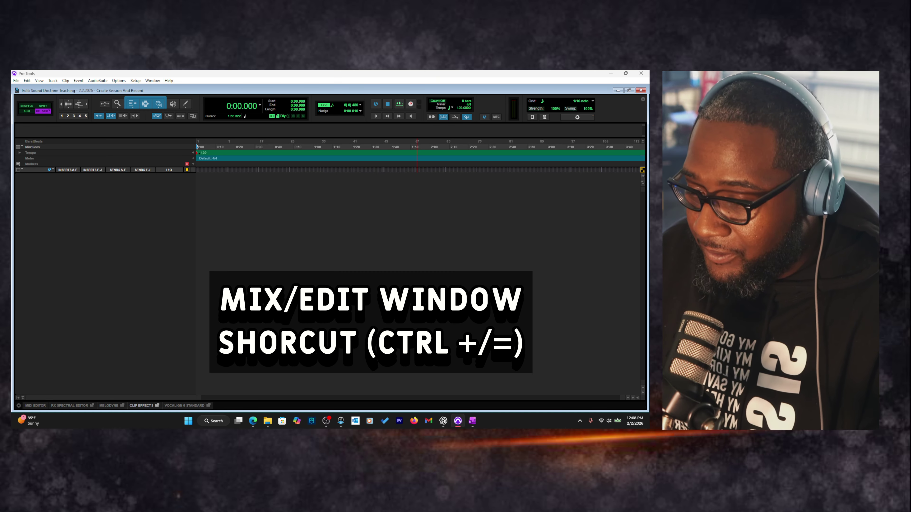
Toggle repeatedly between the Edit and Mix windows in Pro Tools, ending on the Mix window
key("ctrl+equal")
key("ctrl+equal")
key("ctrl+equal")
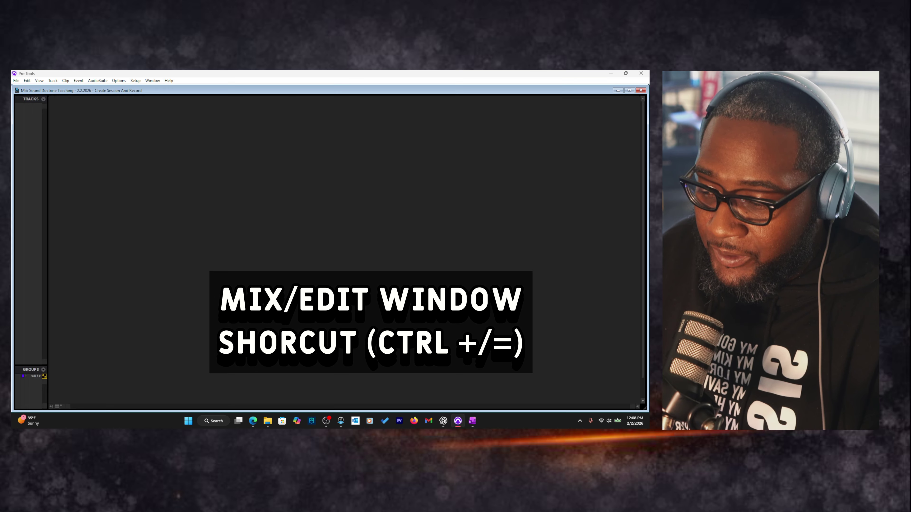
Switch back and forth between the Mix and Edit windows to compare them, ending on the Edit window
key("ctrl+equal")
key("ctrl+equal")
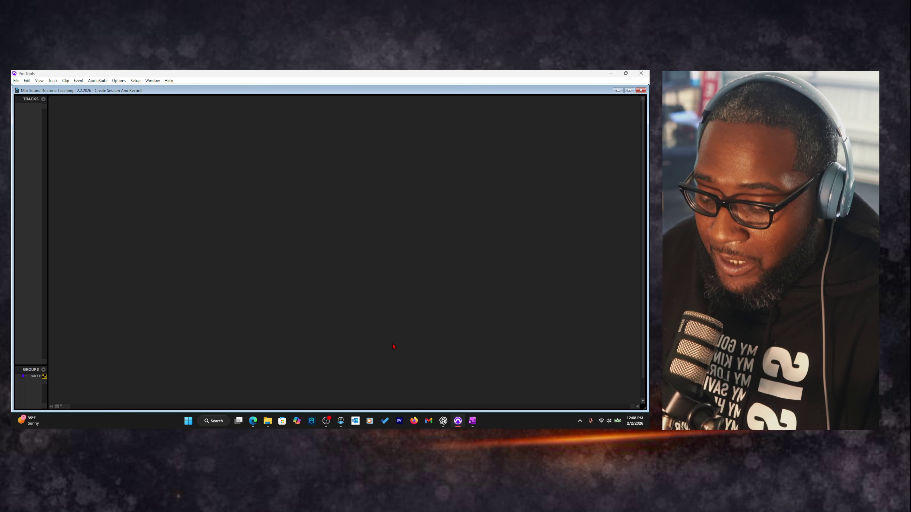
key("ctrl+equal")
key("ctrl+equal")
key("ctrl+equal")
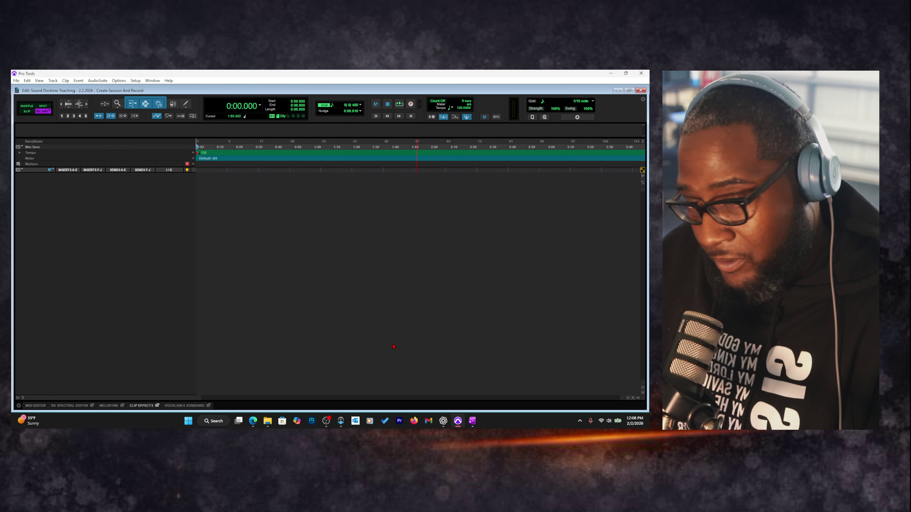
key("ctrl+equal")
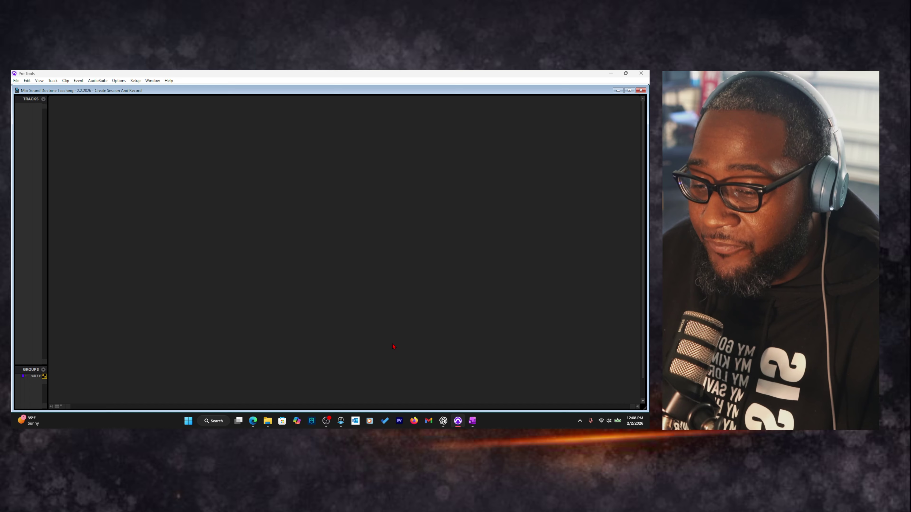
key("ctrl+equal")
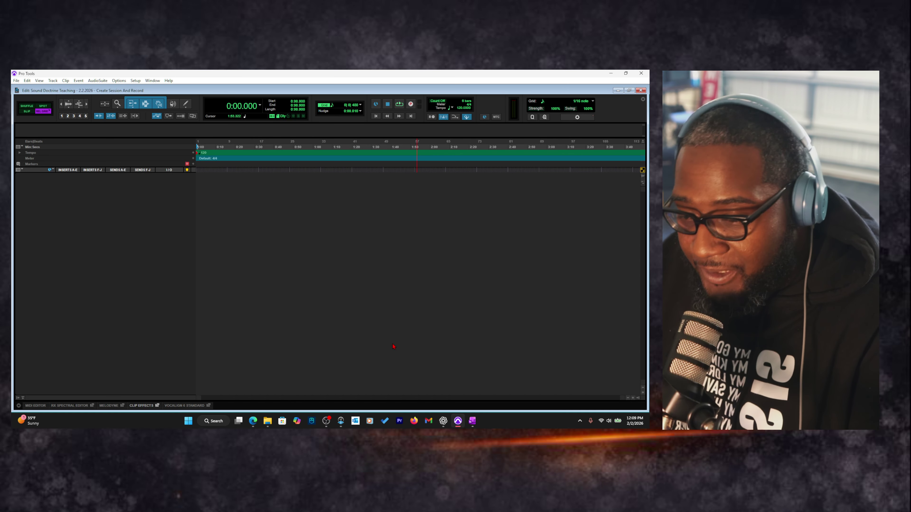
key("ctrl+equal")
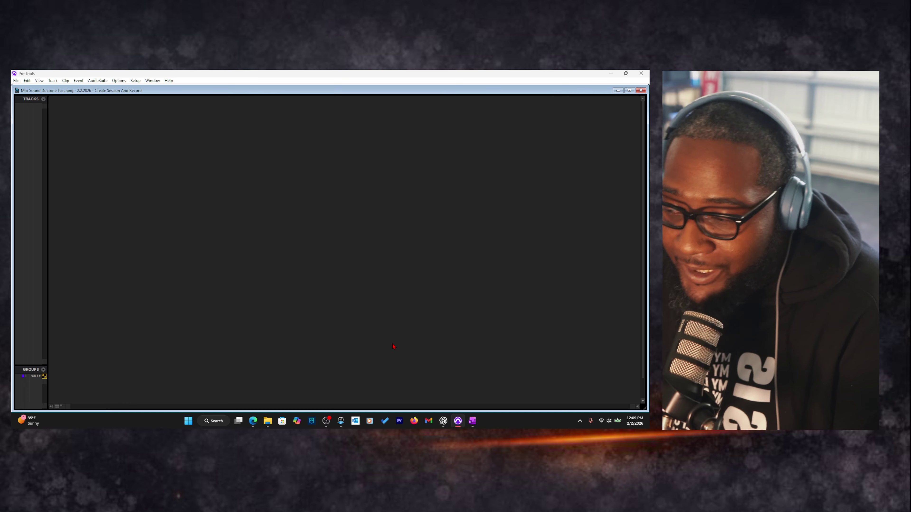
key("ctrl+equal")
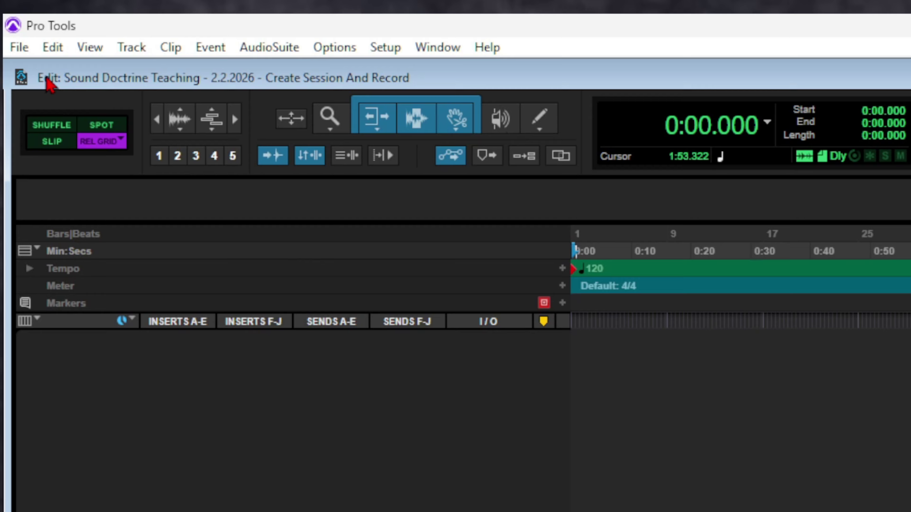
key("ctrl+equal")
key("ctrl+equal")
key("ctrl+equal")
key("ctrl+equal")
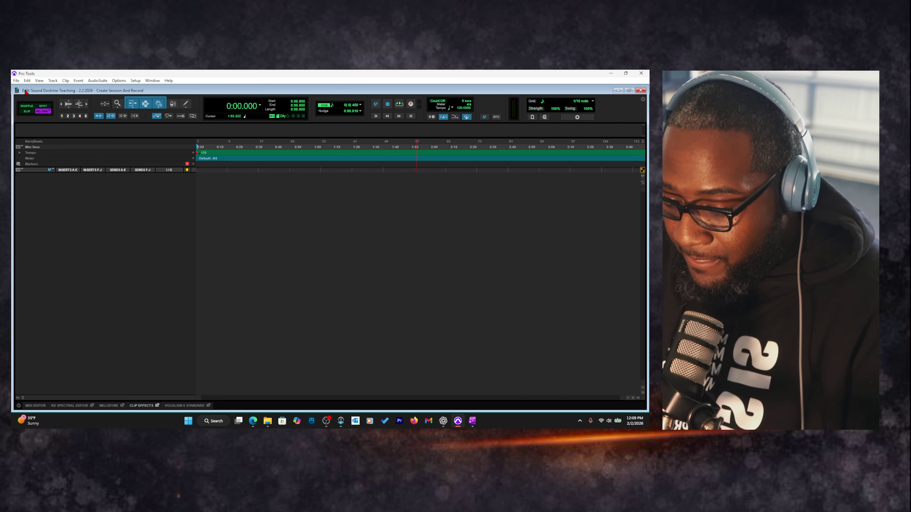
key("ctrl+equal")
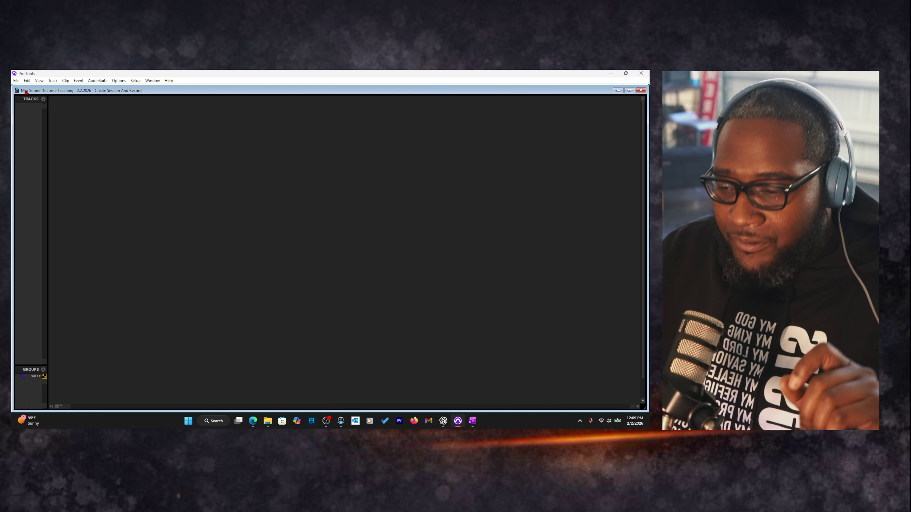
key("ctrl+equal")
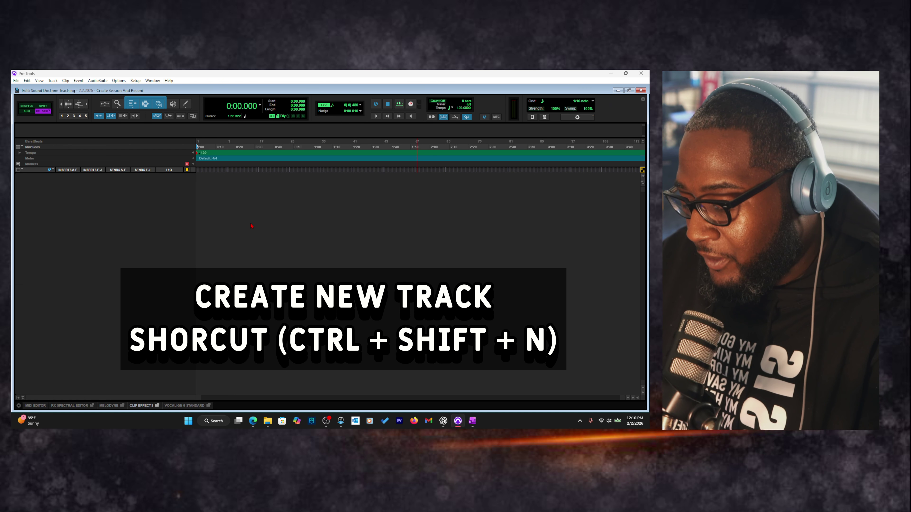
Start creating new tracks and configure the first one as a stereo Master Fader
key("ctrl+shift+n")
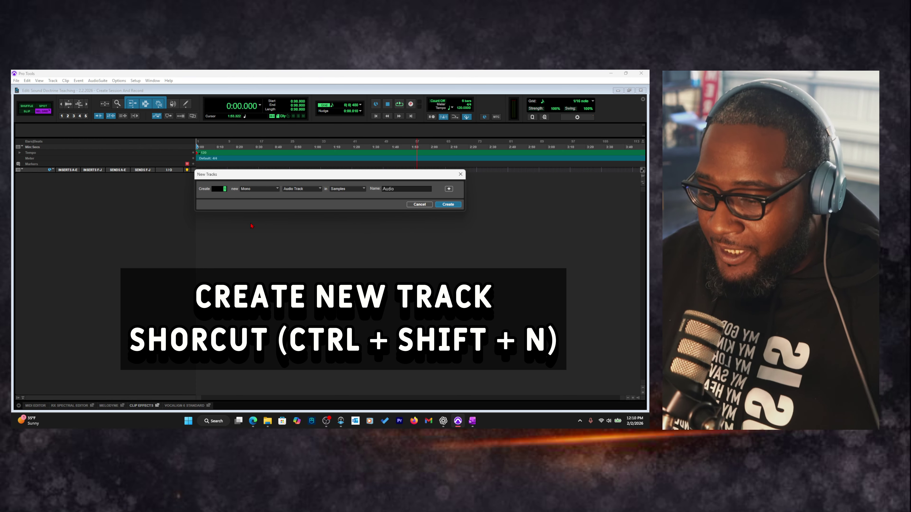
left_click_drag(283, 175, 284, 155)
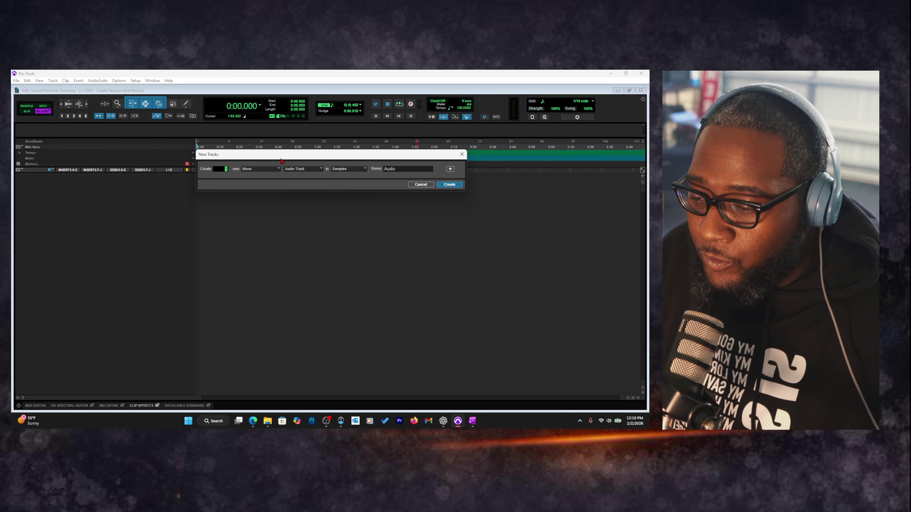
left_click(280, 169)
left_click(276, 177)
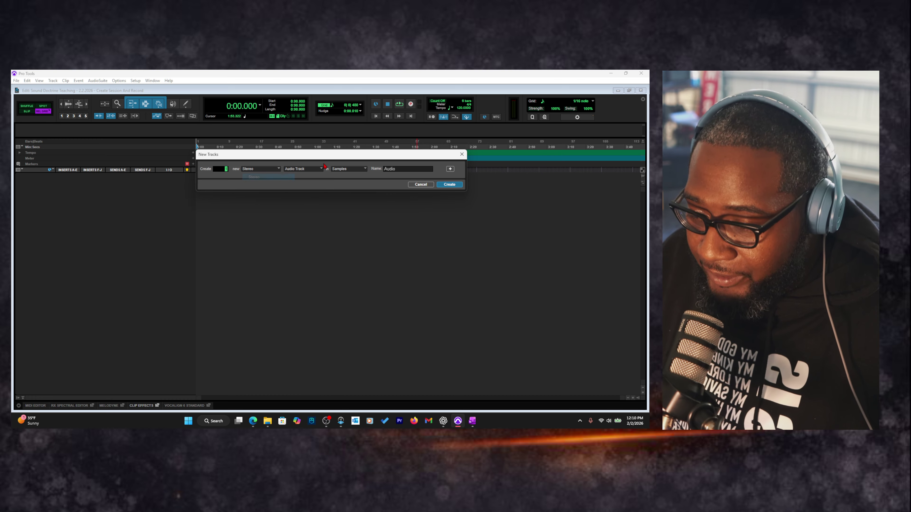
left_click(303, 169)
left_click(316, 197)
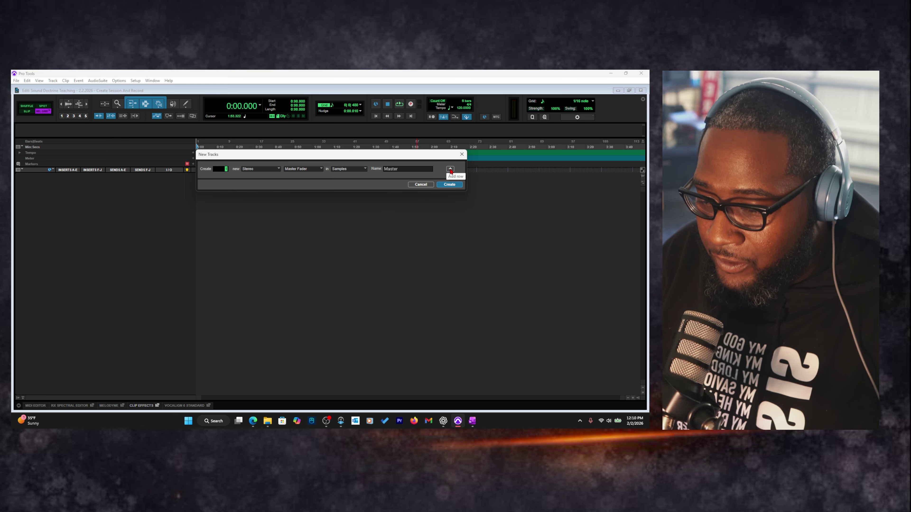
Add a second new-track row set to a stereo audio track and select its name for editing
left_click(450, 169)
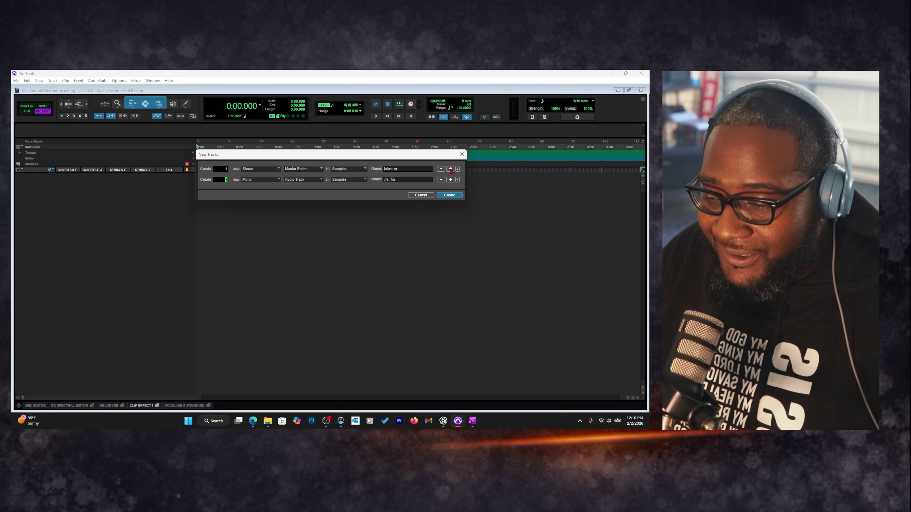
left_click(278, 179)
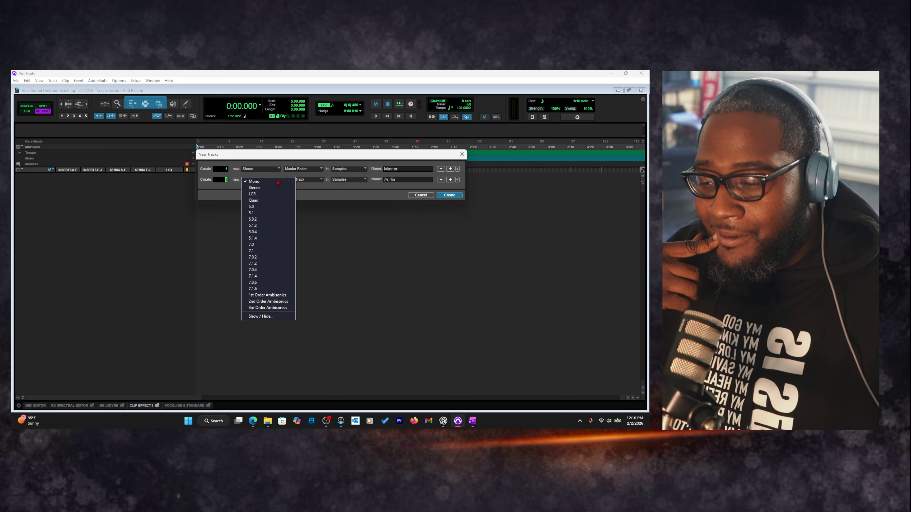
left_click(265, 187)
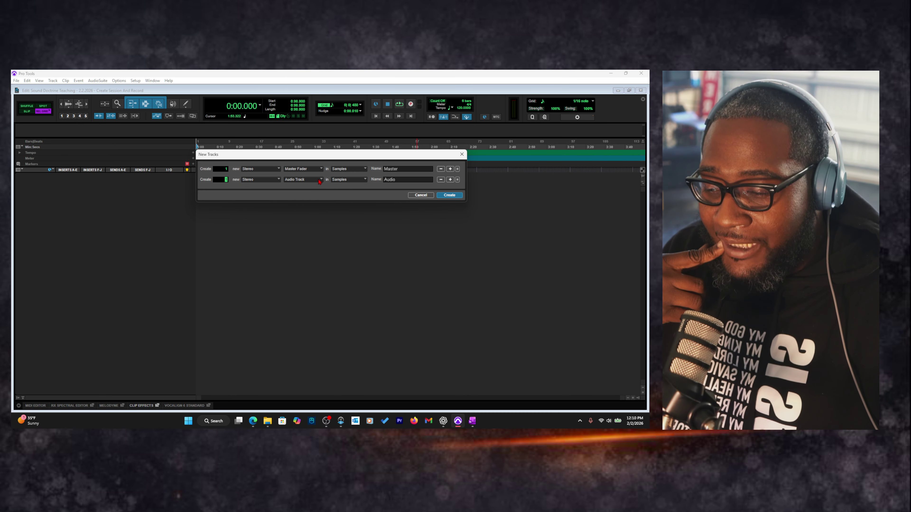
key("Tab")
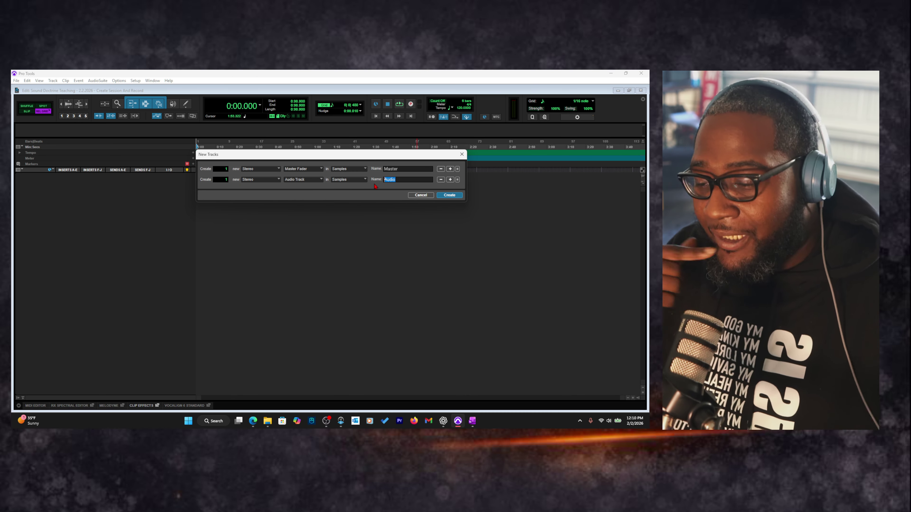
type("Beat")
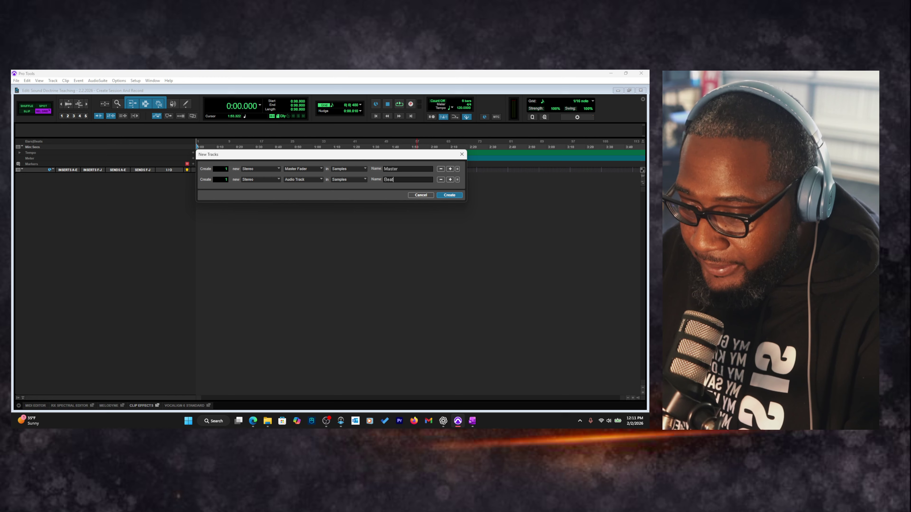
type("/Inst")
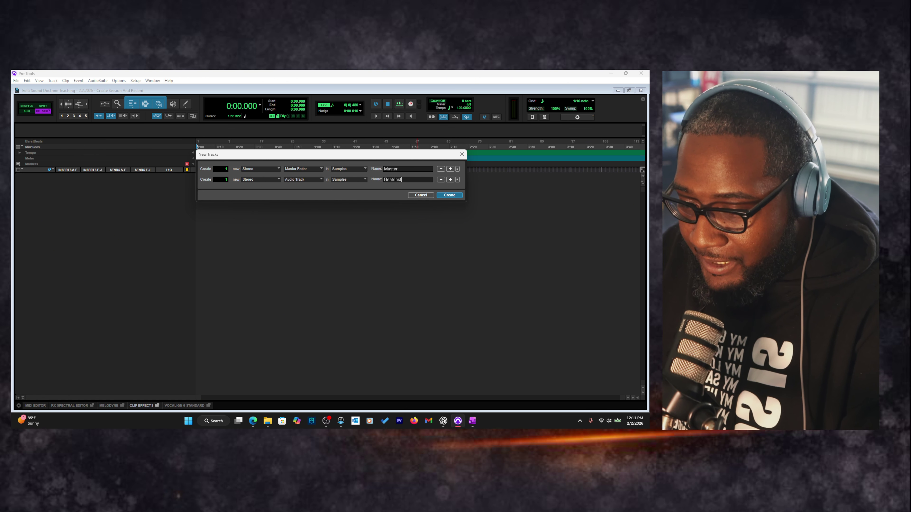
type("rumken")
key("BackSpace")
key("BackSpace")
key("BackSpace")
key("BackSpace")
key("BackSpace")
key("BackSpace")
key("BackSpace")
key("BackSpace")
key("BackSpace")
key("BackSpace")
key("BackSpace")
key("BackSpace")
key("BackSpace")
key("BackSpace")
key("BackSpace")
key("BackSpace")
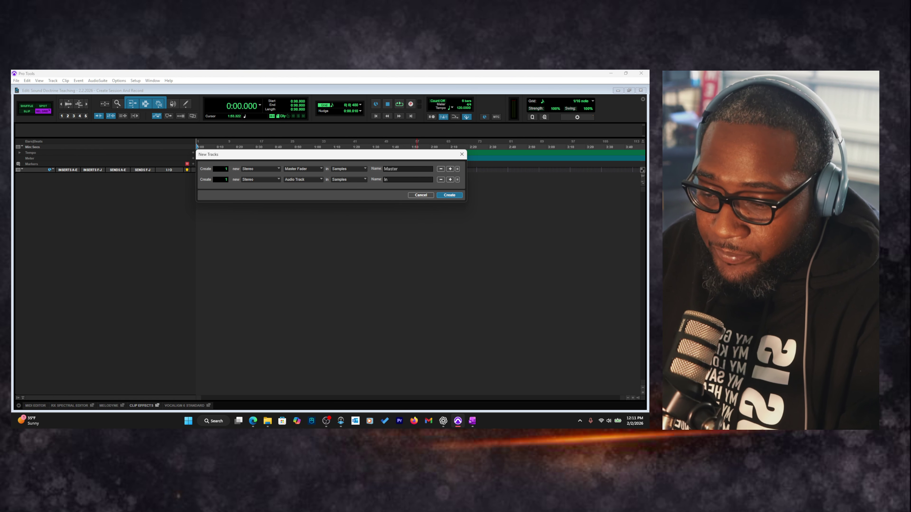
Name the new stereo audio track Instrumental
type("Instrumental")
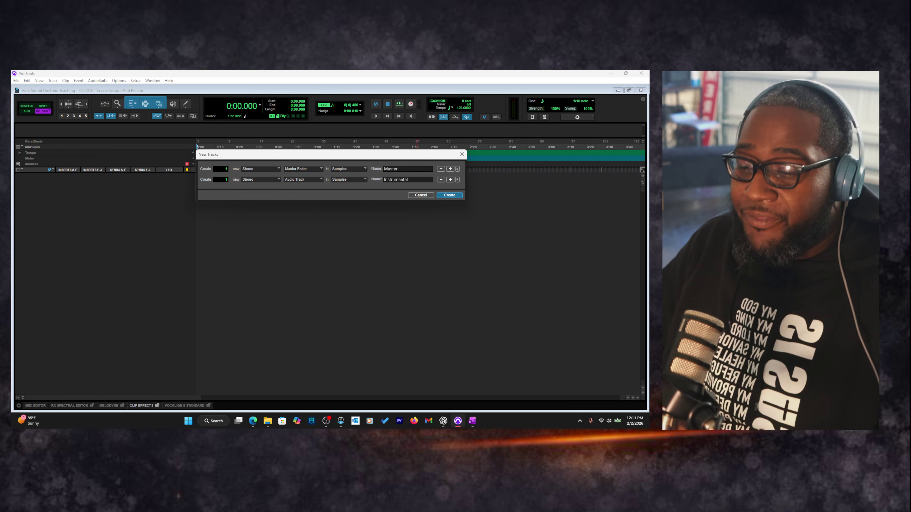
Add a third row for a mono audio track named Vox and create all three tracks
left_click(450, 179)
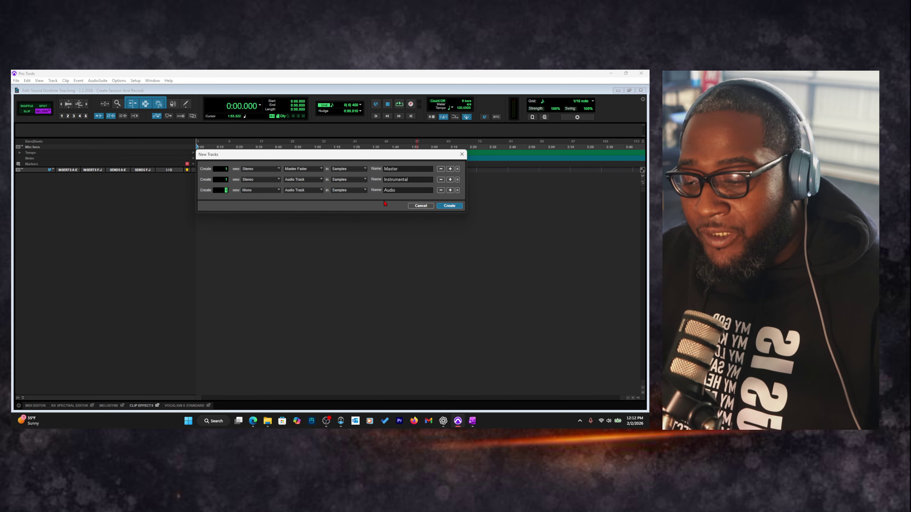
key("Tab")
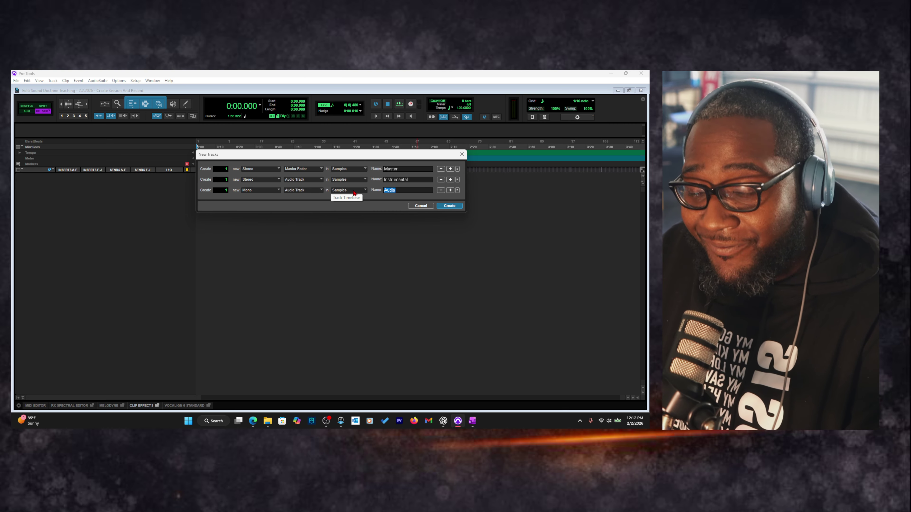
type("Vox")
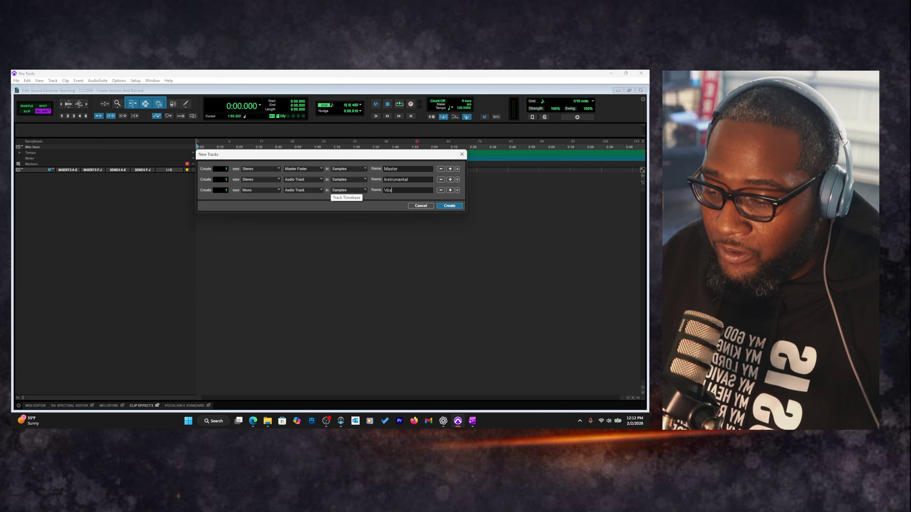
left_click(457, 207)
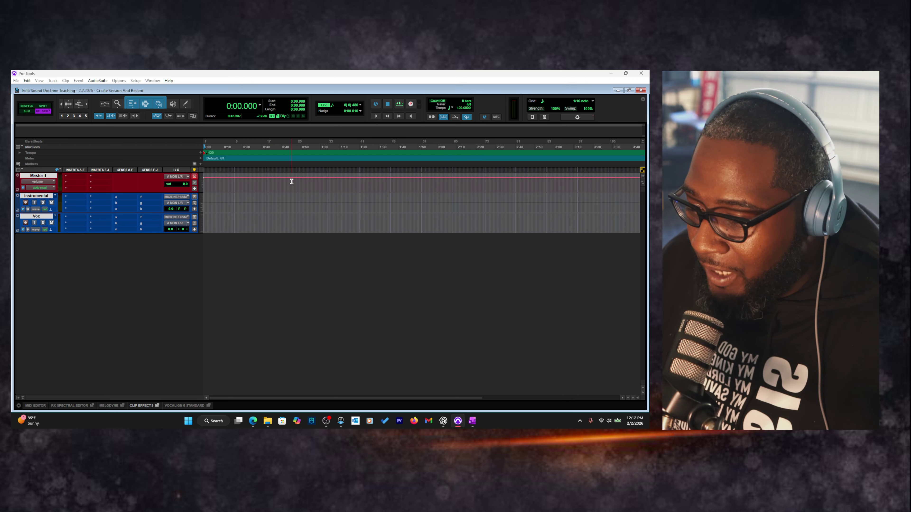
Try out range selections across the Instrumental and Vox tracks, finishing with the edit cursor at 1:09.000 on the Vox track
left_click_drag(343, 179, 475, 212)
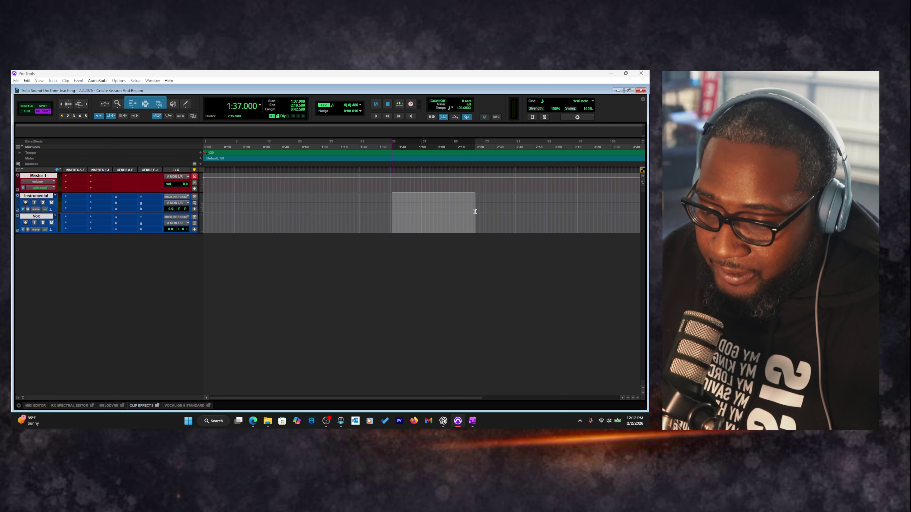
left_click_drag(393, 222, 327, 226)
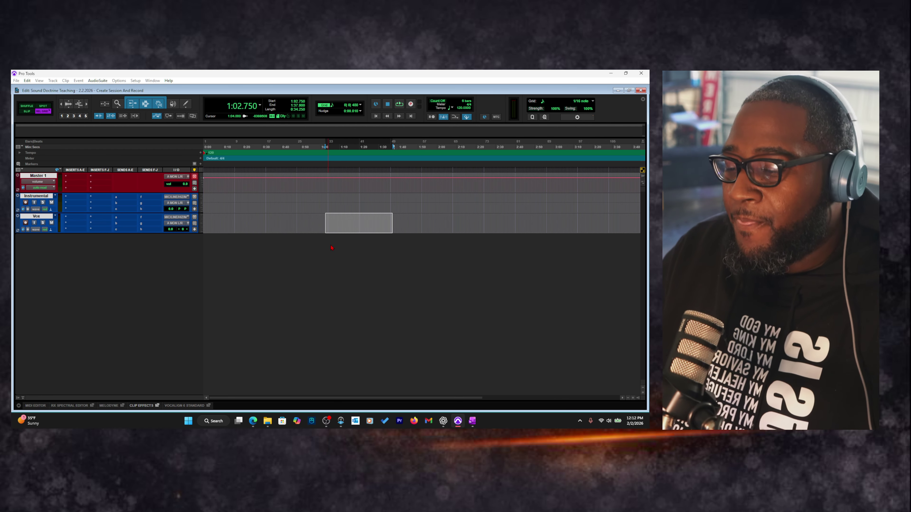
left_click(338, 222)
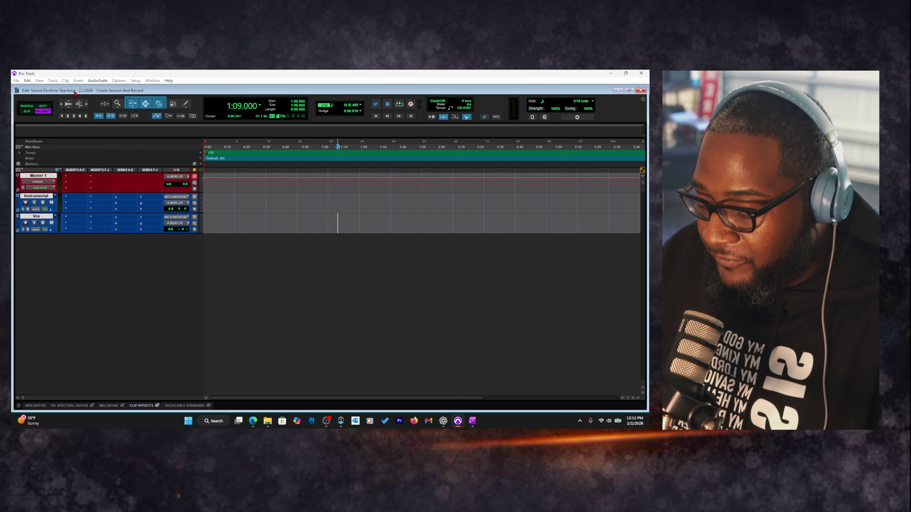
key("ctrl+shift+i")
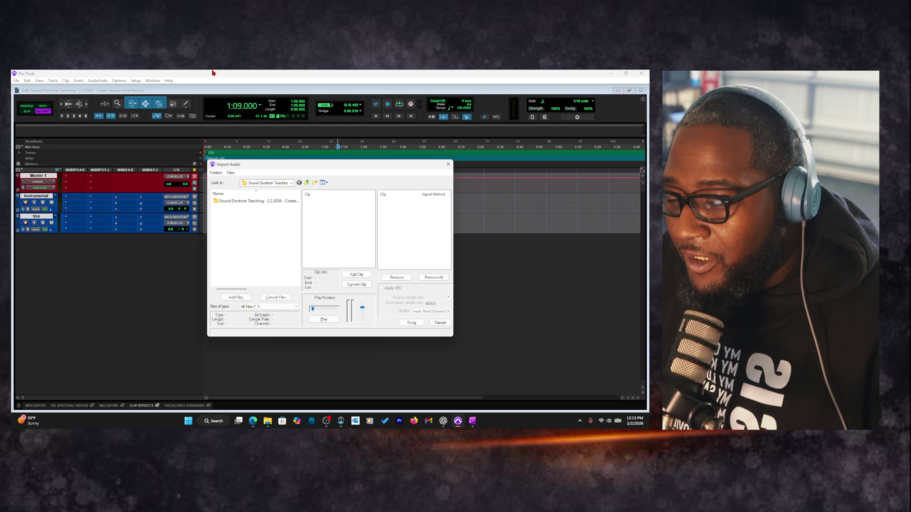
left_click(448, 163)
left_click(16, 81)
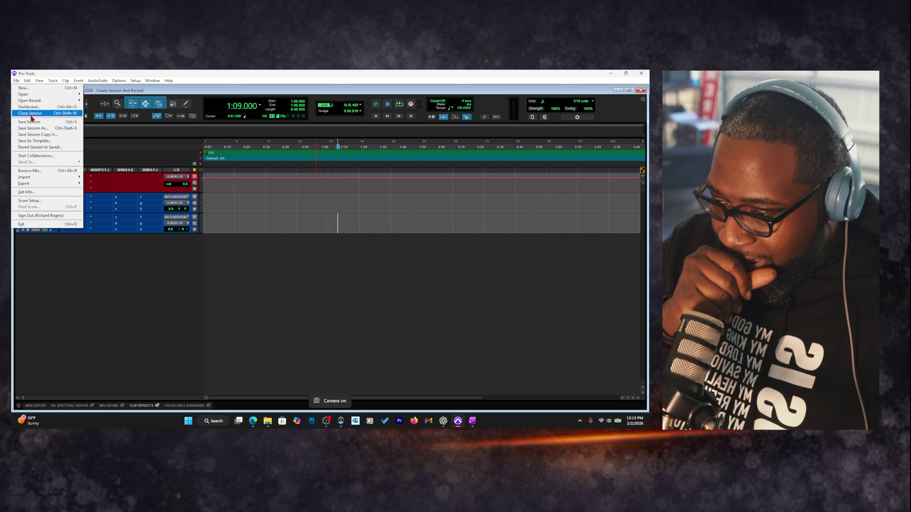
mouse_move(42, 181)
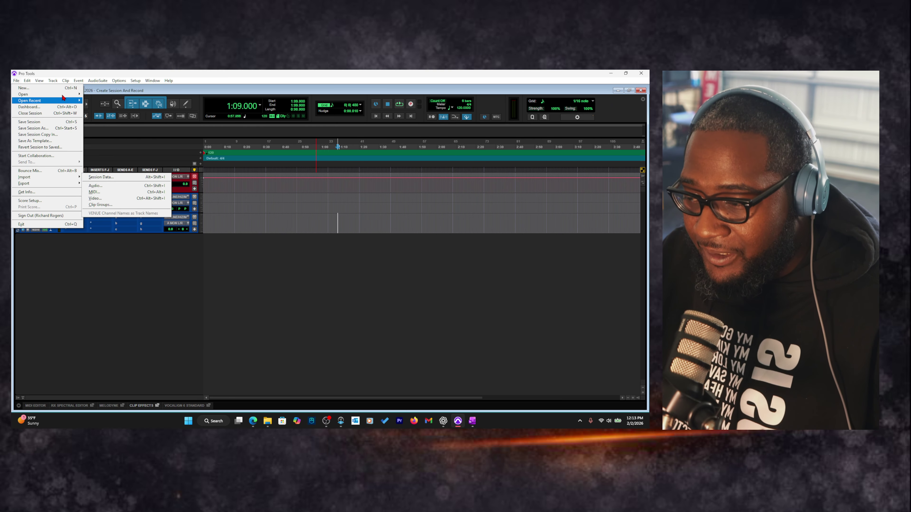
mouse_move(45, 83)
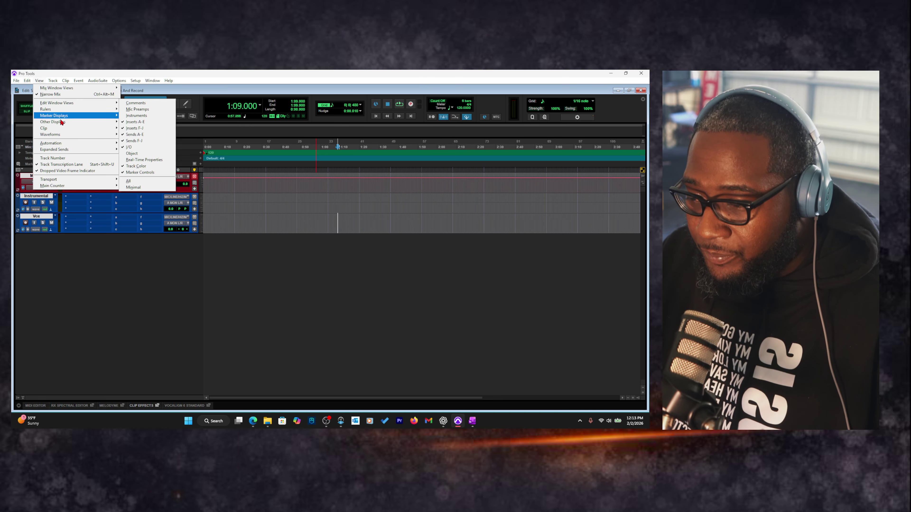
mouse_move(63, 128)
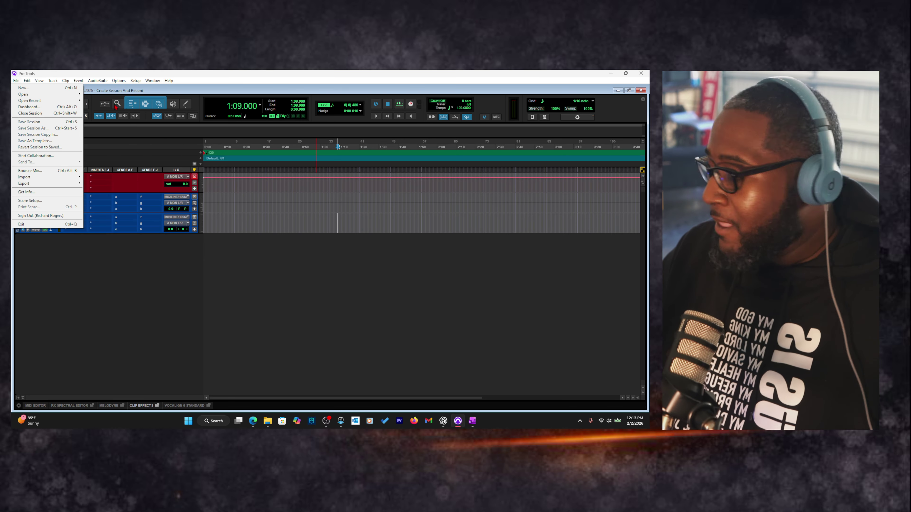
left_click(217, 91)
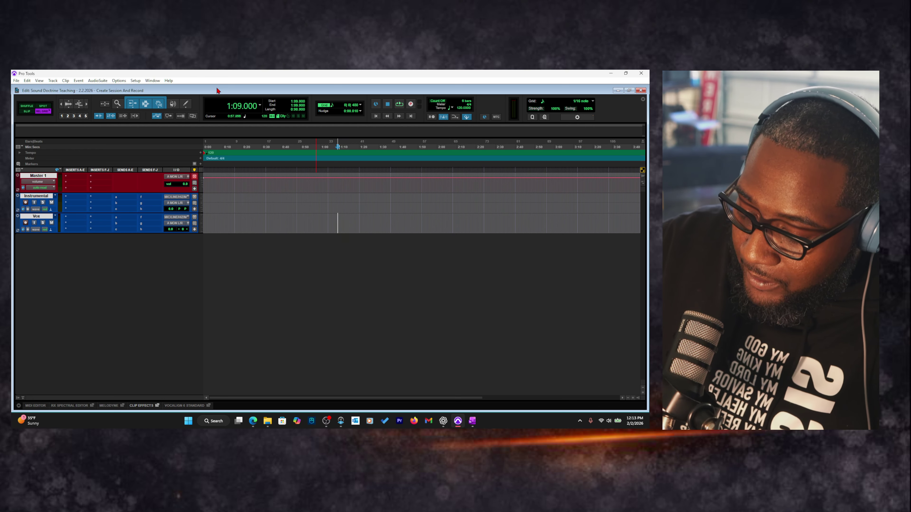
Open the audio import dialog, browse to the Downloads folder and preview the Gunna x Don Toliver type beat MP3
key("ctrl+shift+i")
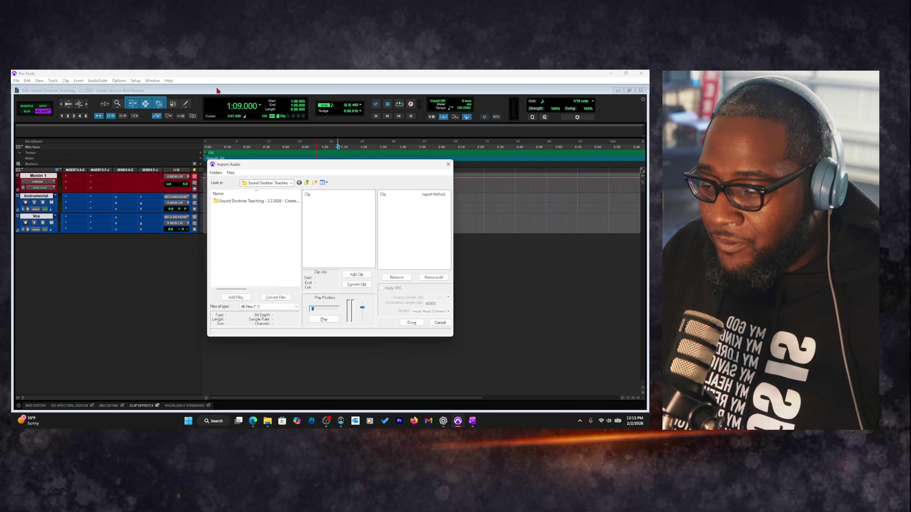
left_click(292, 183)
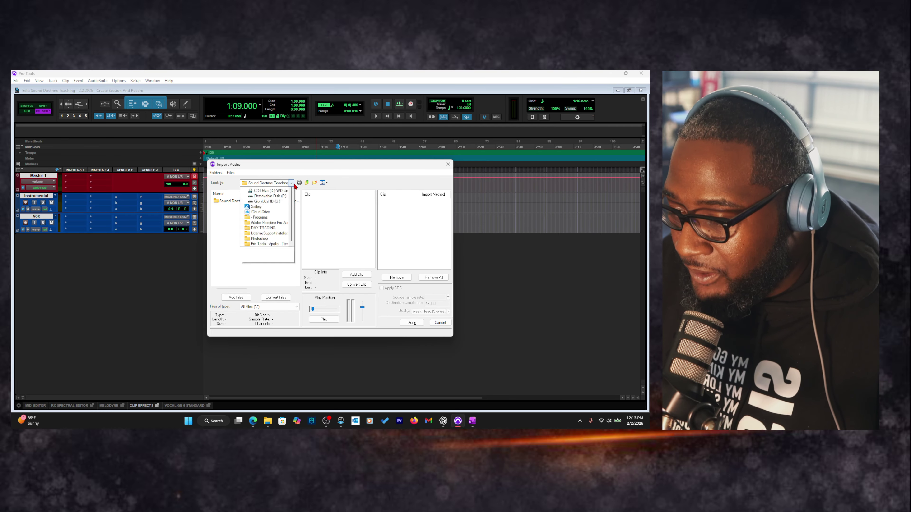
left_click(263, 260)
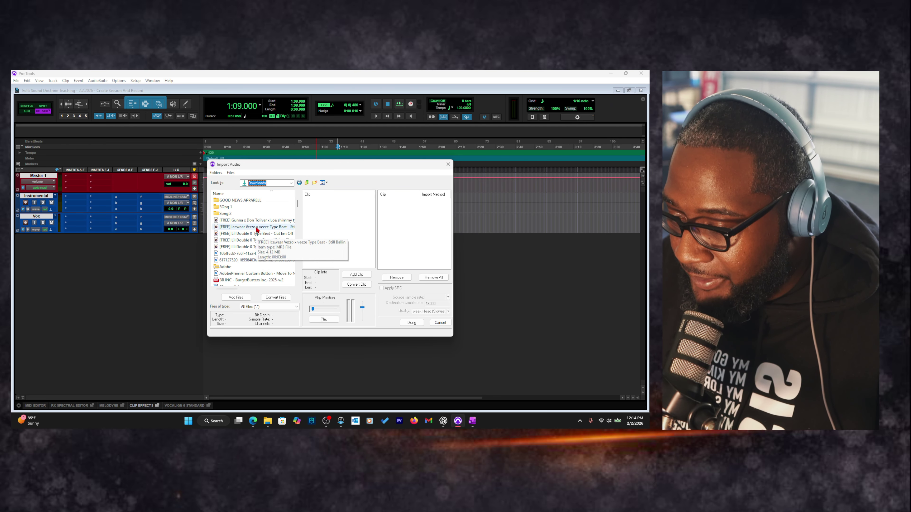
left_click(251, 219)
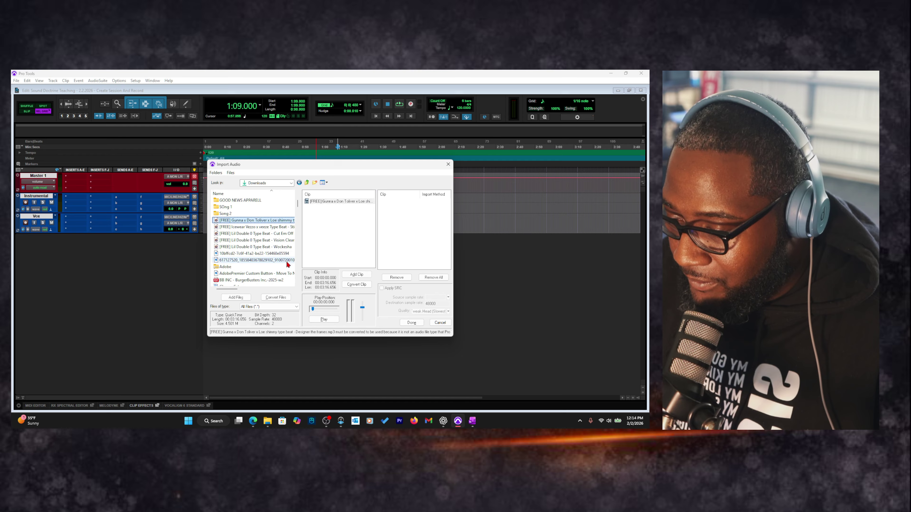
left_click(332, 319)
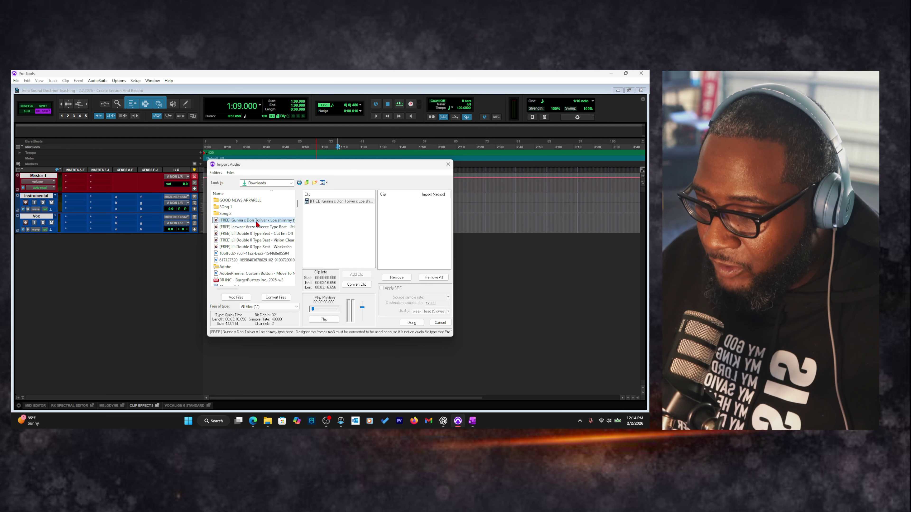
Compare the beat files, clear the import list and add the Gunna x Don Toliver beat as a converted clip
key("Down")
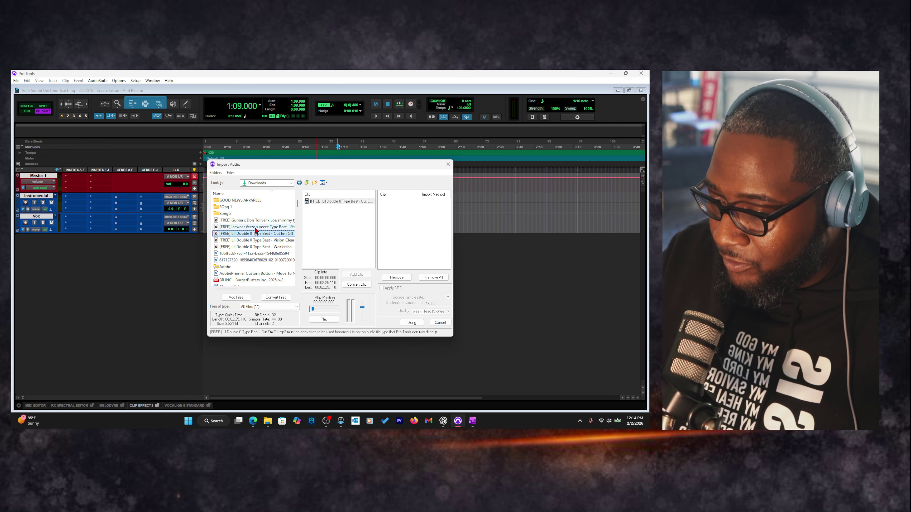
left_click(257, 222)
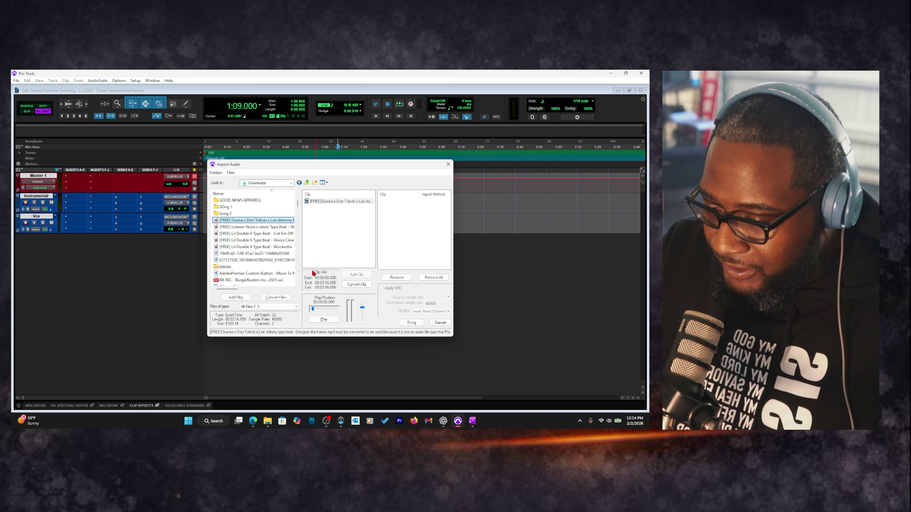
left_click(276, 228)
double_click(276, 221)
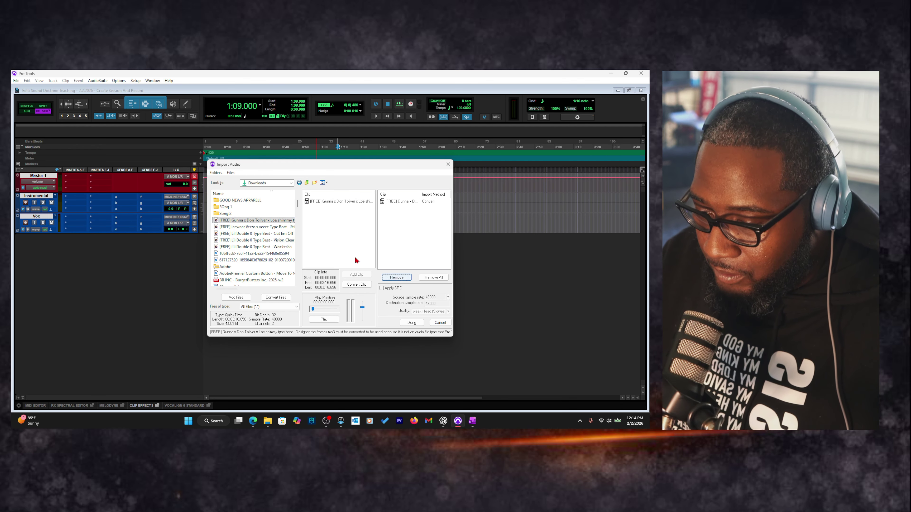
left_click(428, 278)
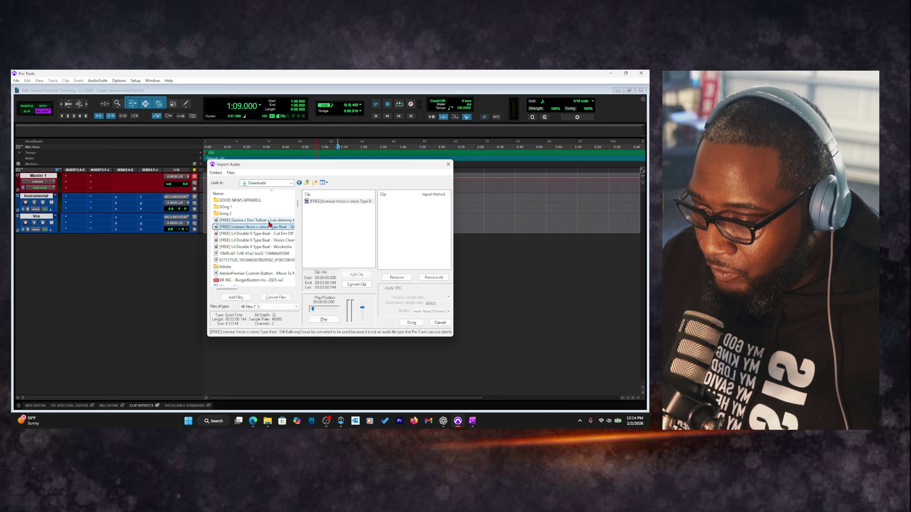
left_click(360, 286)
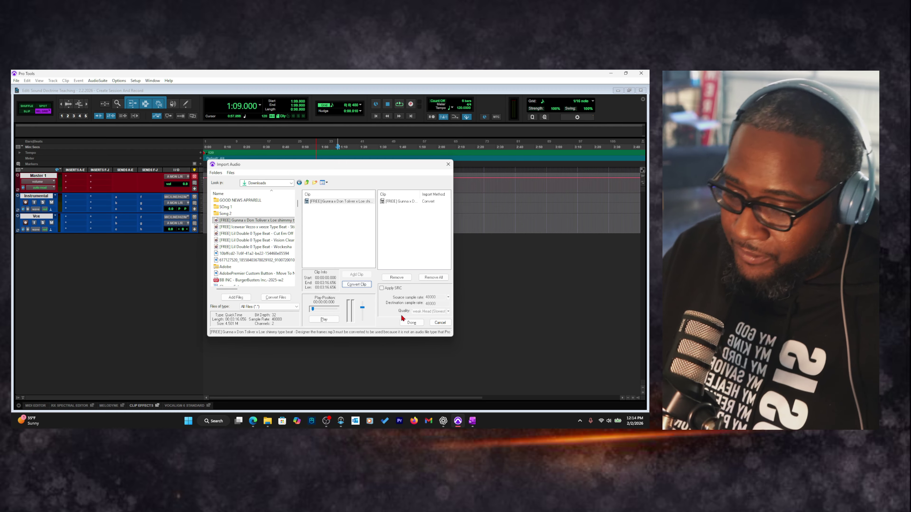
Finish the import selection and use the session's Audio Files folder as the destination for the converted audio
left_click(412, 323)
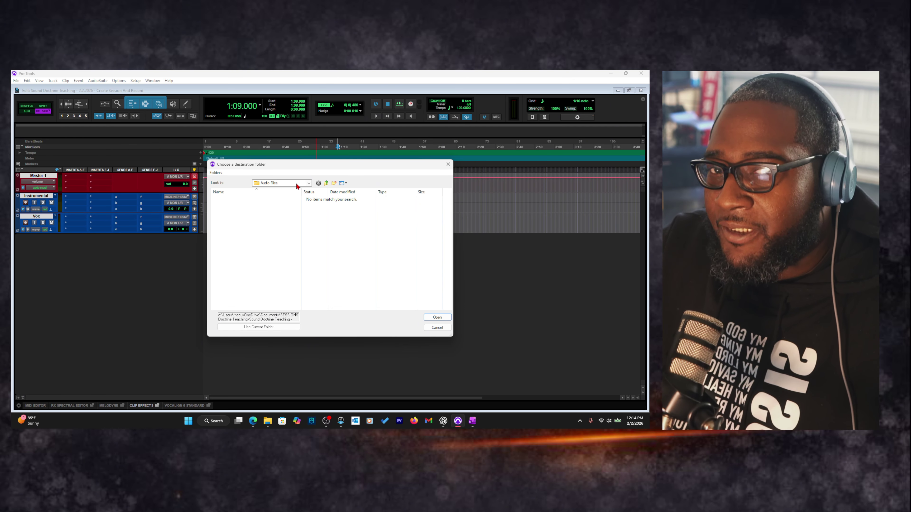
left_click(309, 184)
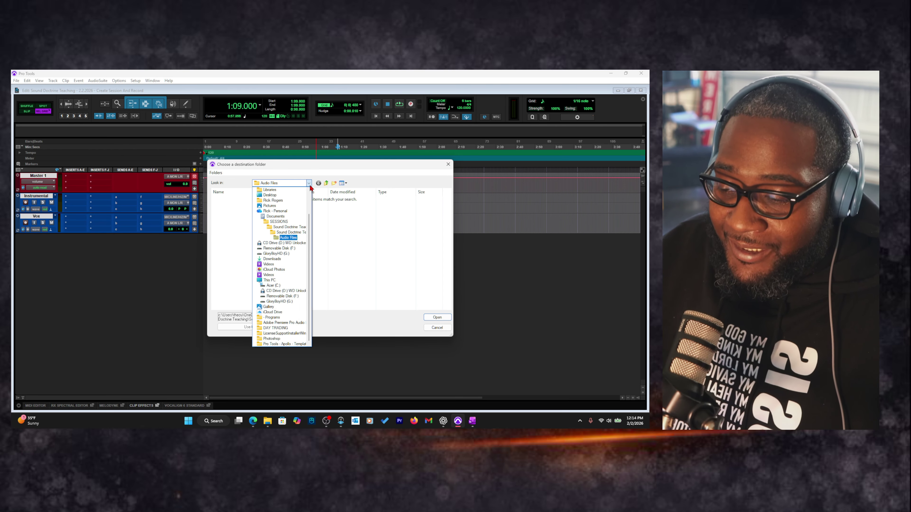
left_click(290, 238)
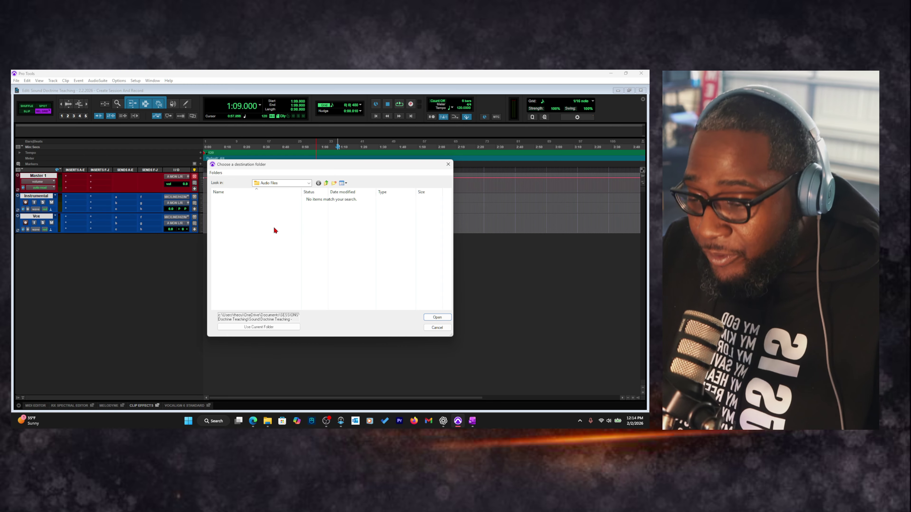
left_click(267, 327)
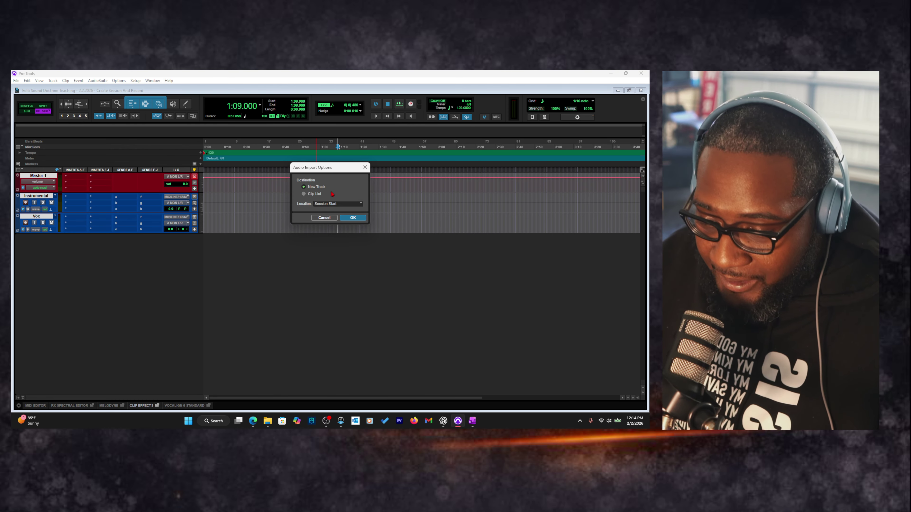
Import the converted beat onto a new track at Session Start, and delete that imported track
left_click(358, 207)
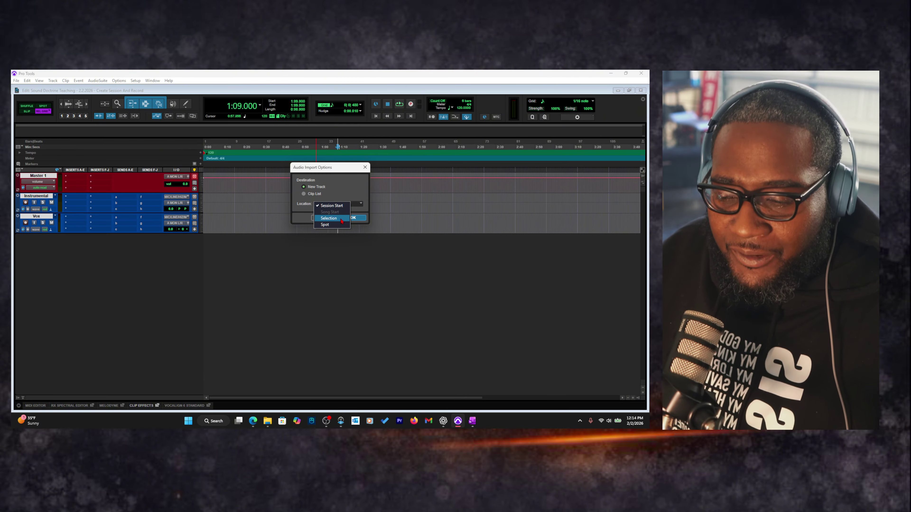
left_click(345, 186)
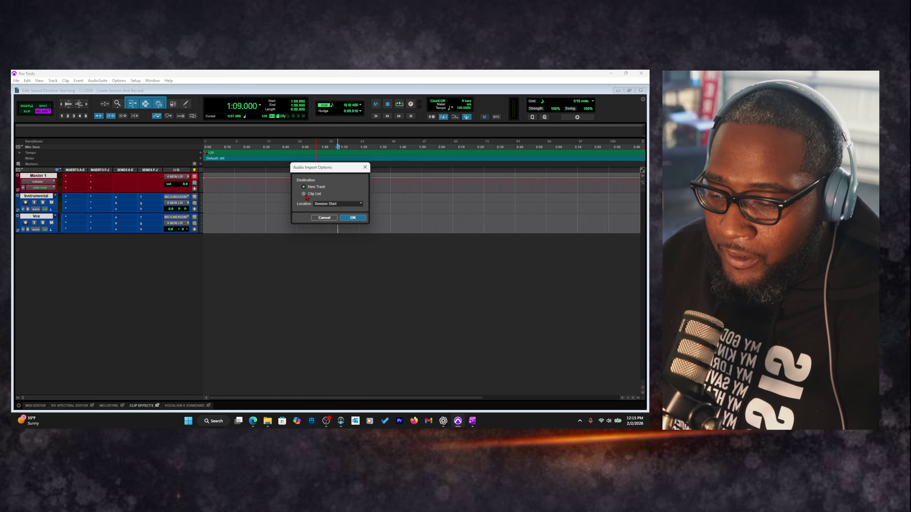
left_click(360, 219)
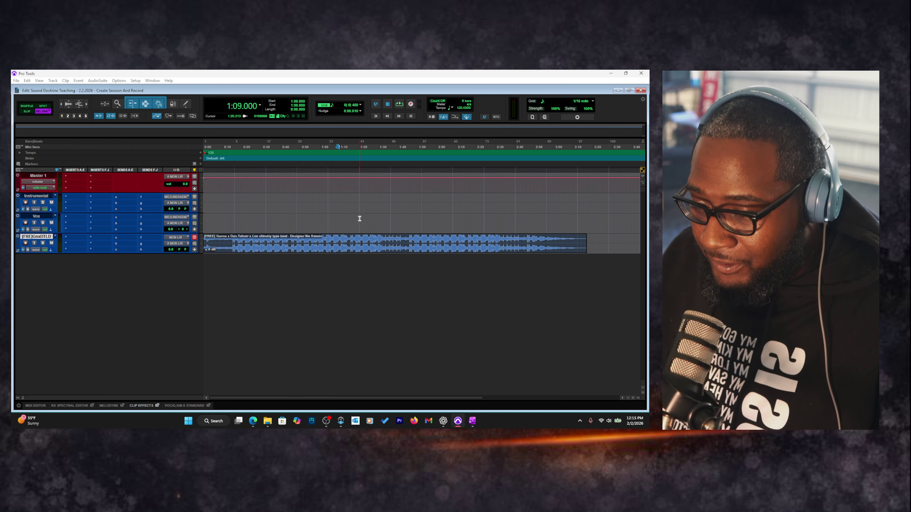
right_click(53, 237)
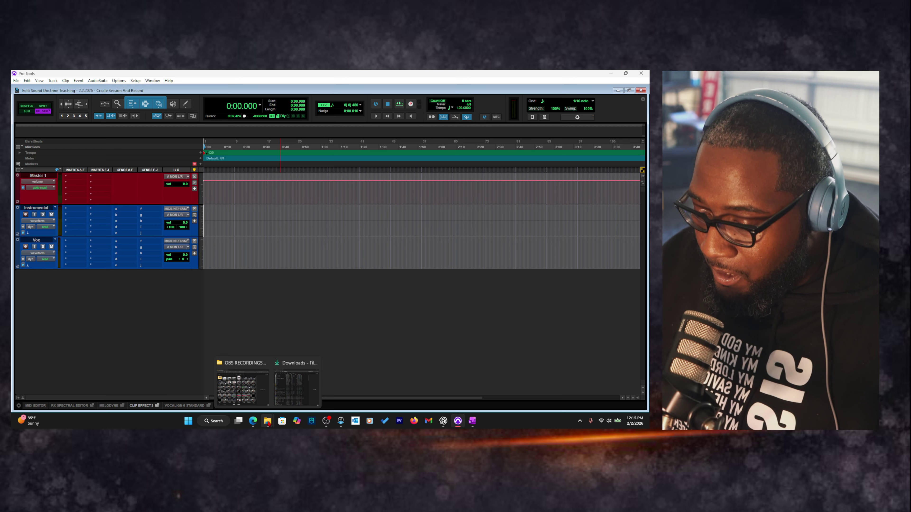
Switch to the Downloads folder in File Explorer and place the Icewear Vezzo type beat MP3 at the start of the Instrumental track
left_click(268, 421)
mouse_move(242, 397)
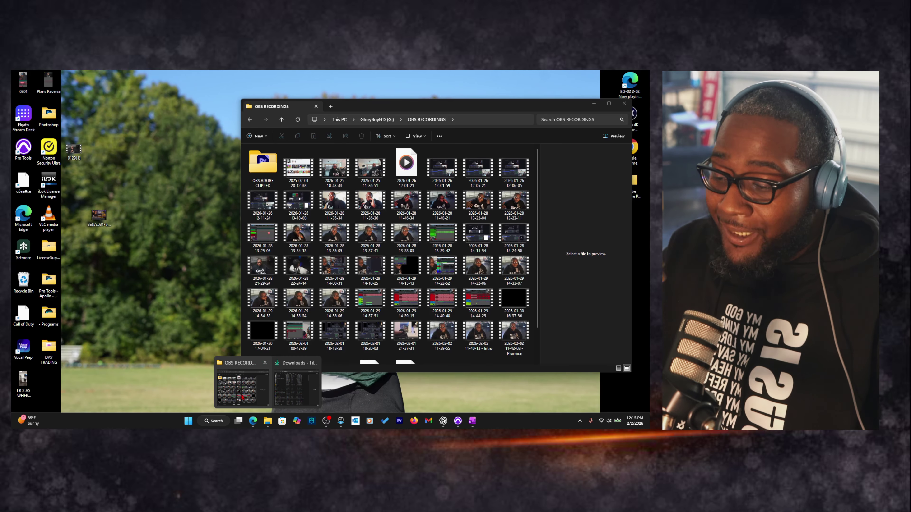
left_click(296, 389)
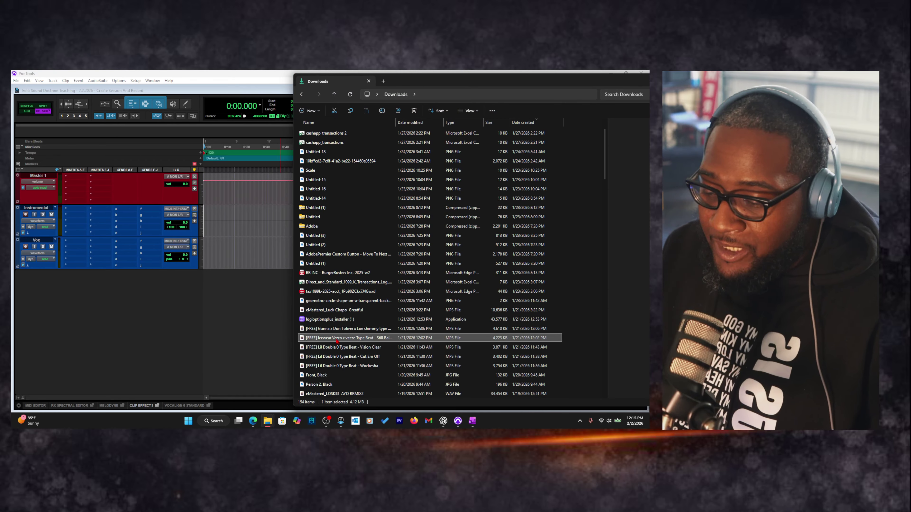
left_click_drag(337, 341, 204, 226)
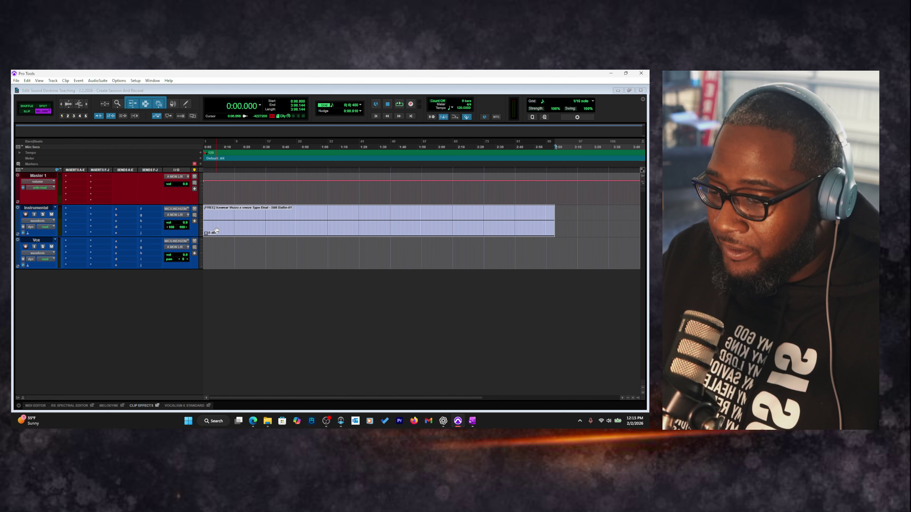
Play the instrumental from the session start and inspect its waveform at closer and wider horizontal zoom levels
left_click(205, 245)
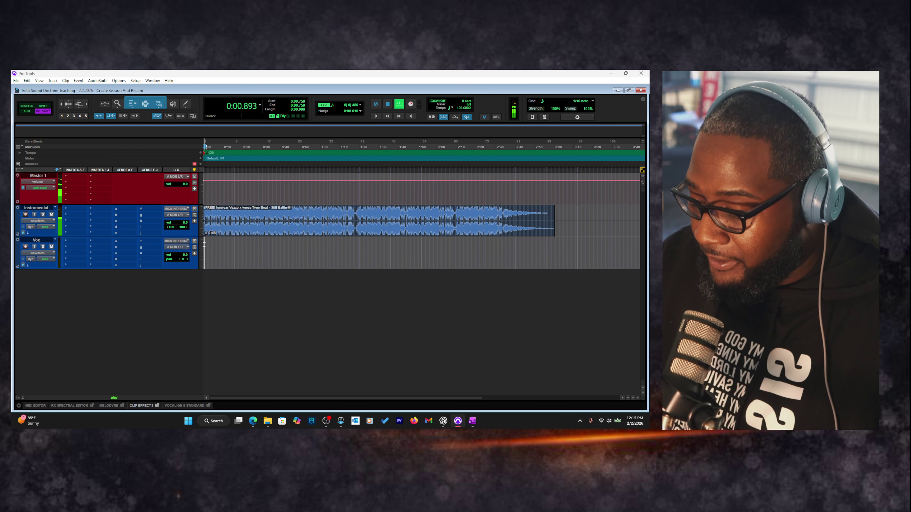
key("ctrl+]")
key("ctrl+]")
key("ctrl+]")
key("Return")
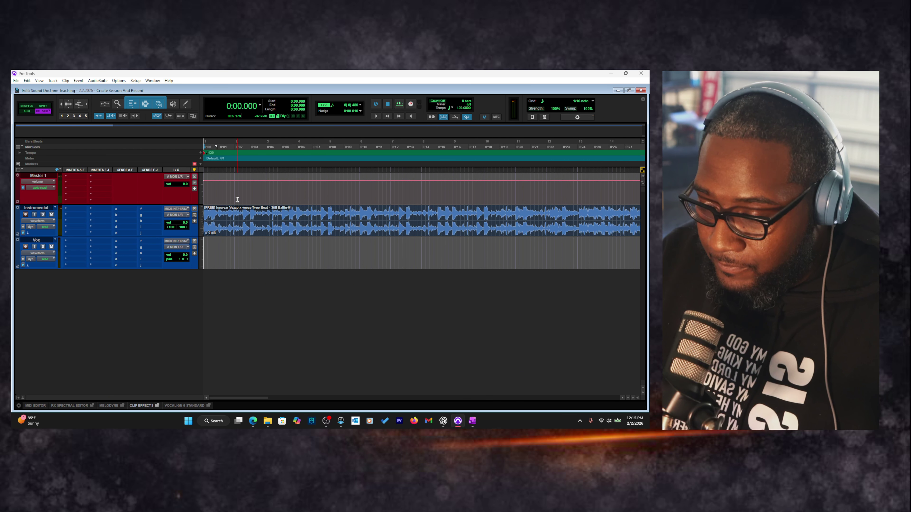
key("space")
key("ctrl+[")
key("ctrl+[")
key("ctrl+[")
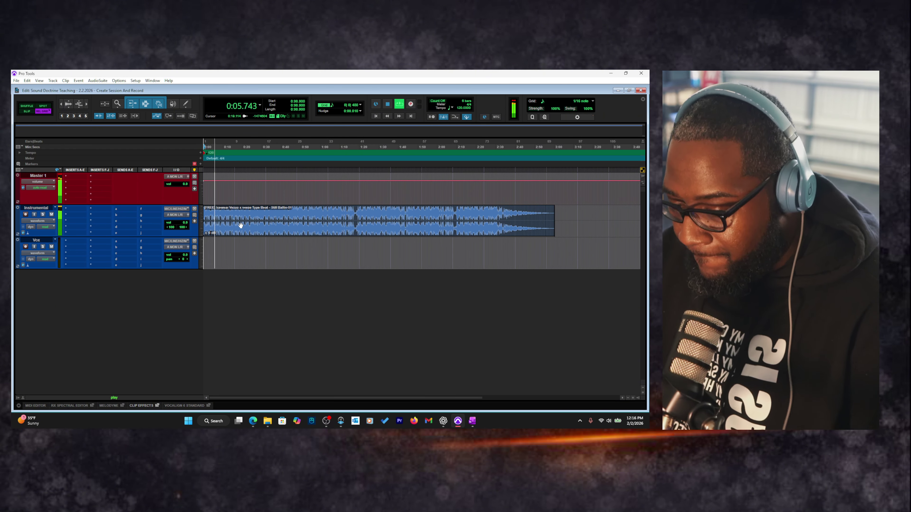
Check the track meters in the Mix window during playback, stop playback and return to the Edit window
key("ctrl+equal")
key("space")
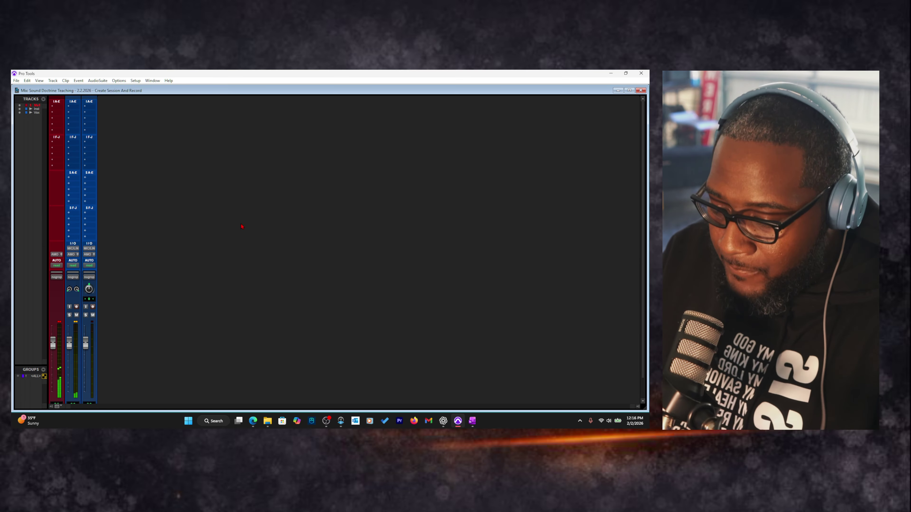
key("ctrl+equal")
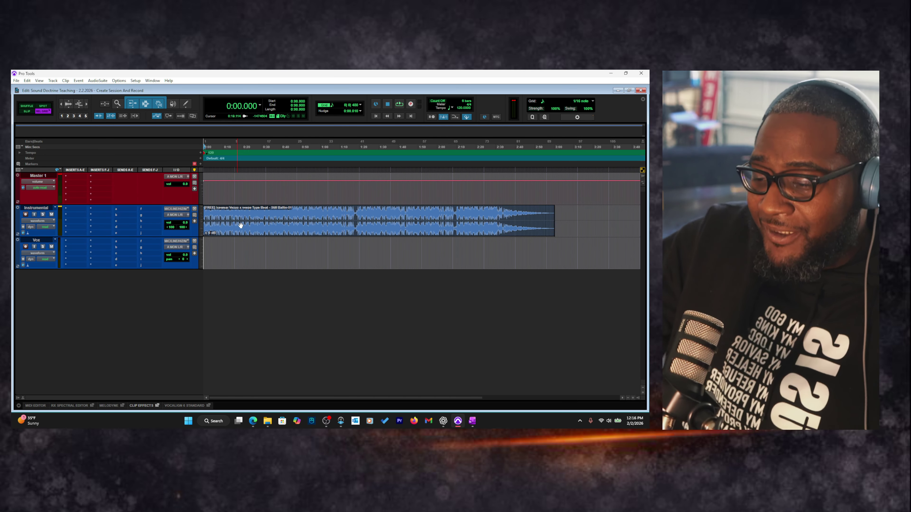
Try separating the instrumental clip and trimming the second part's start to 0:53.750, undo both edits and return the cursor to session start
left_click(241, 219)
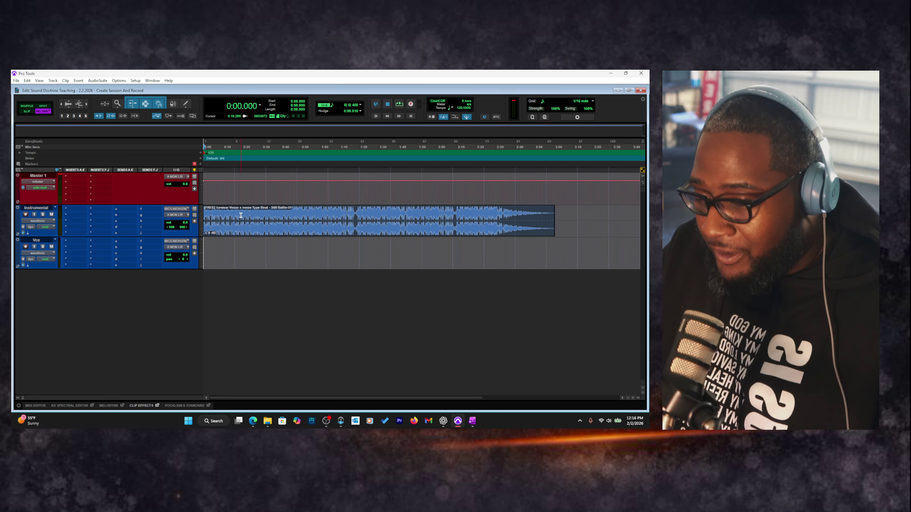
key("b")
left_click_drag(241, 215, 309, 220)
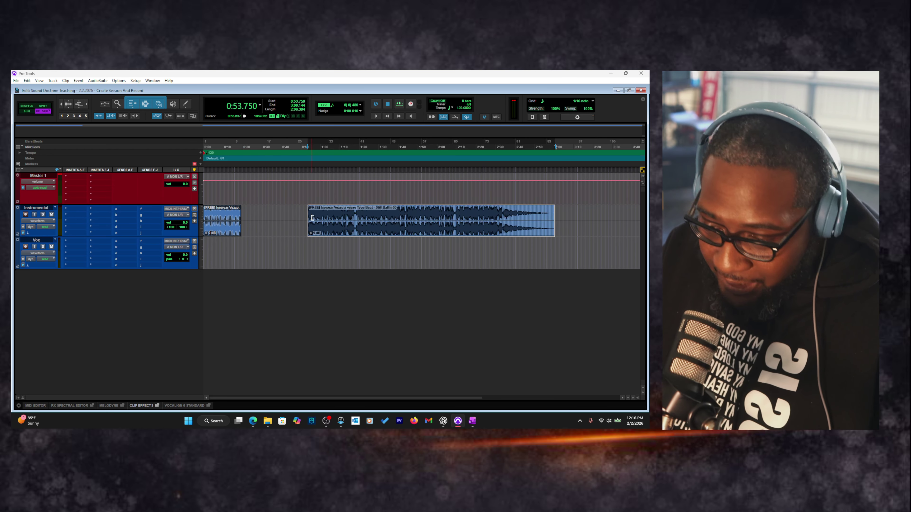
key("ctrl+z")
key("ctrl+z")
left_click(291, 243)
key("Return")
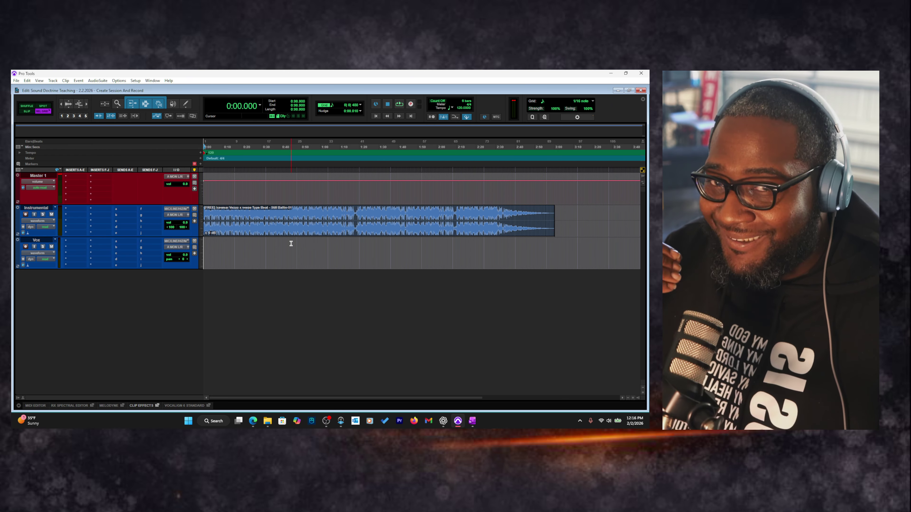
Switch back and forth between the Edit and Mix windows to compare them, finishing in the Mix window
key("ctrl+equal")
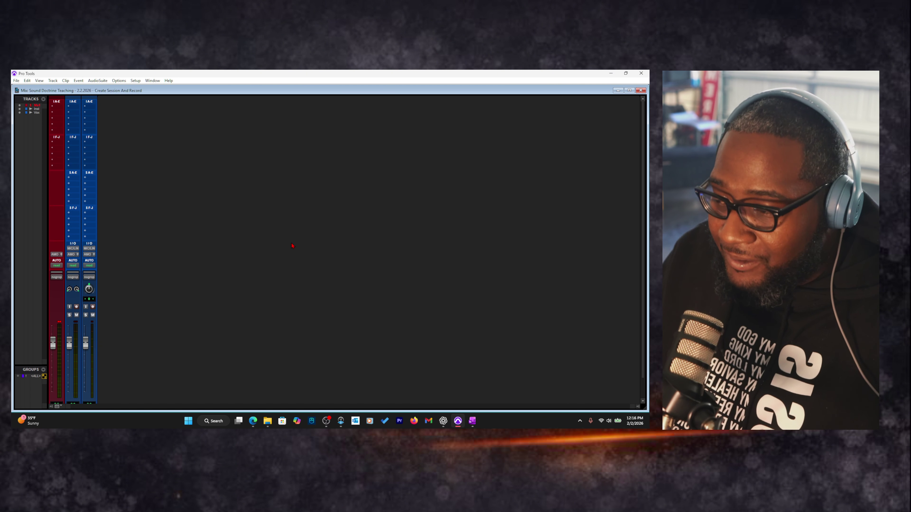
key("ctrl+equal")
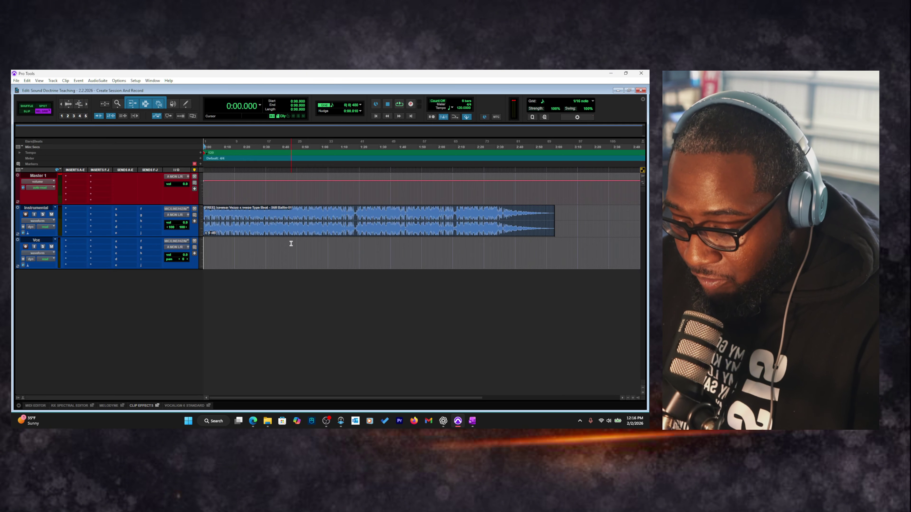
key("ctrl+equal")
key("ctrl+equal")
key("ctrl+equal")
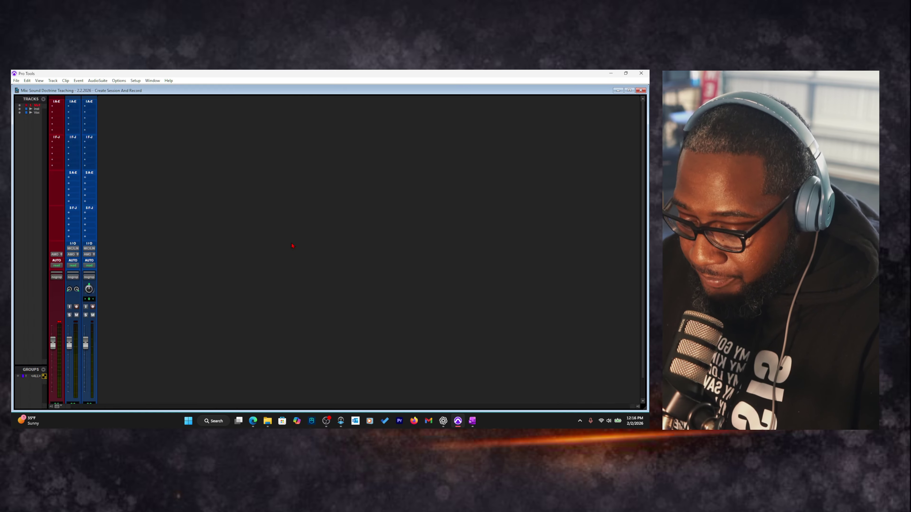
key("ctrl+equal")
key("ctrl+equal")
key("ctrl+equal")
key("ctrl+equal")
key("ctrl+equal")
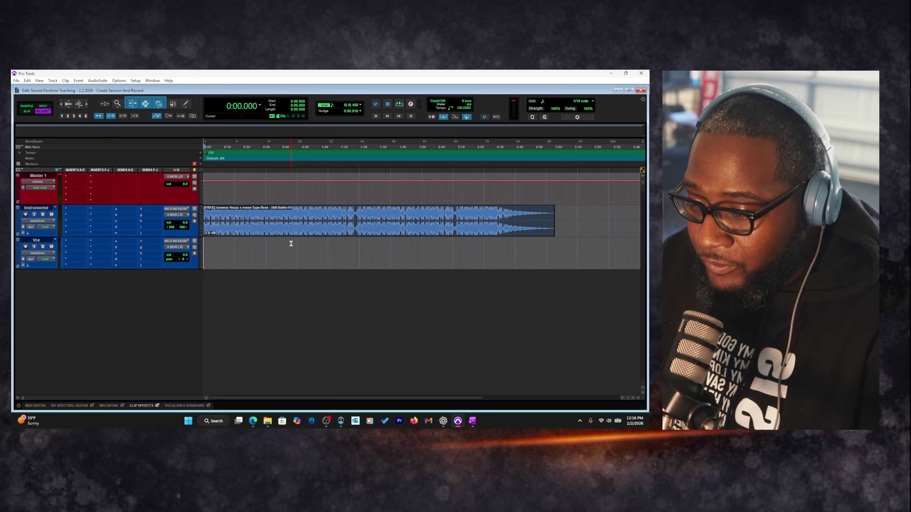
key("ctrl+equal")
key("ctrl+equal")
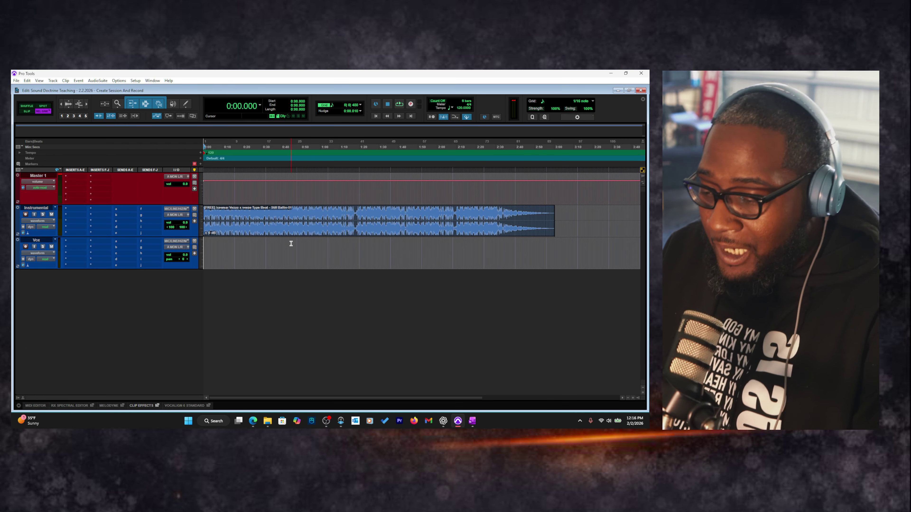
key("ctrl+equal")
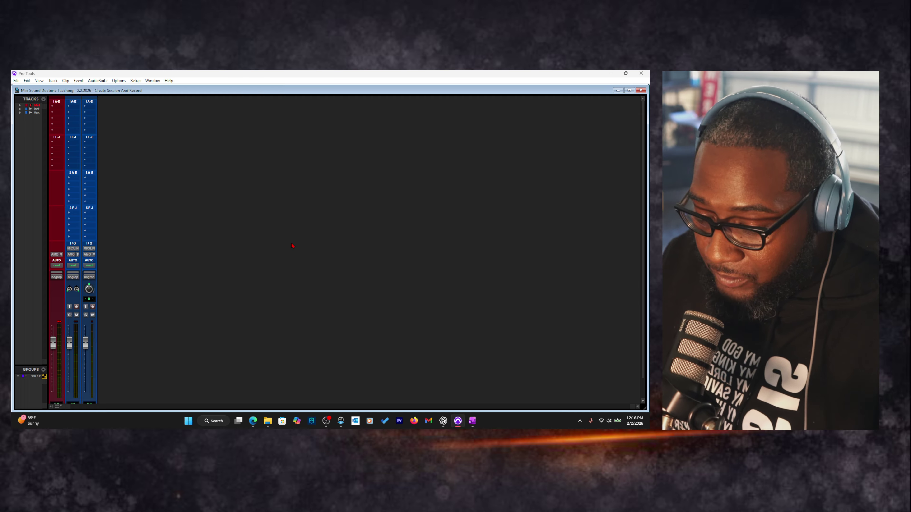
Switch to the Edit window and back to the Mix window, bringing the full track faders and names into view
key("ctrl+equal")
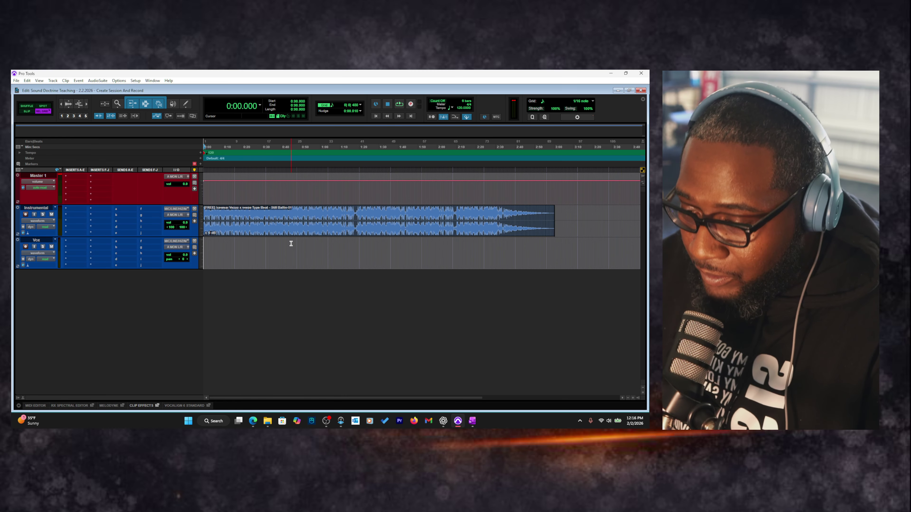
key("ctrl+equal")
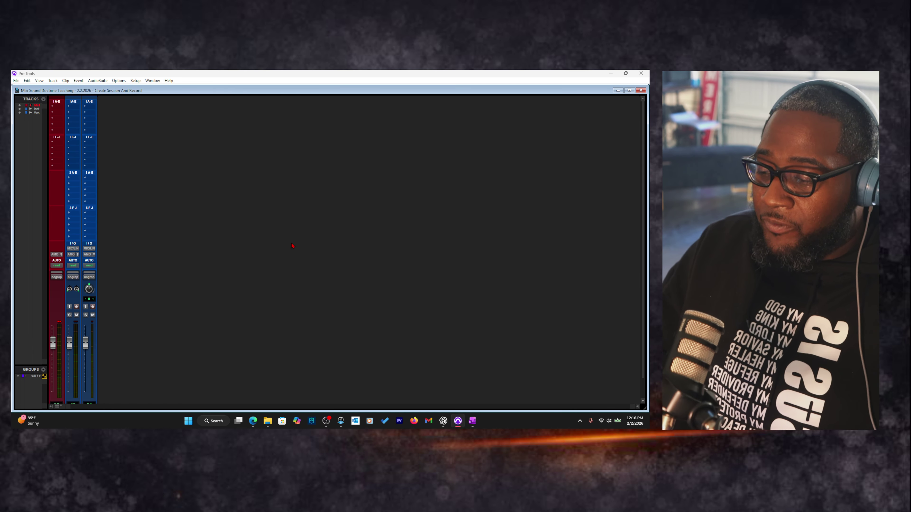
scroll(273, 262, "down", 2)
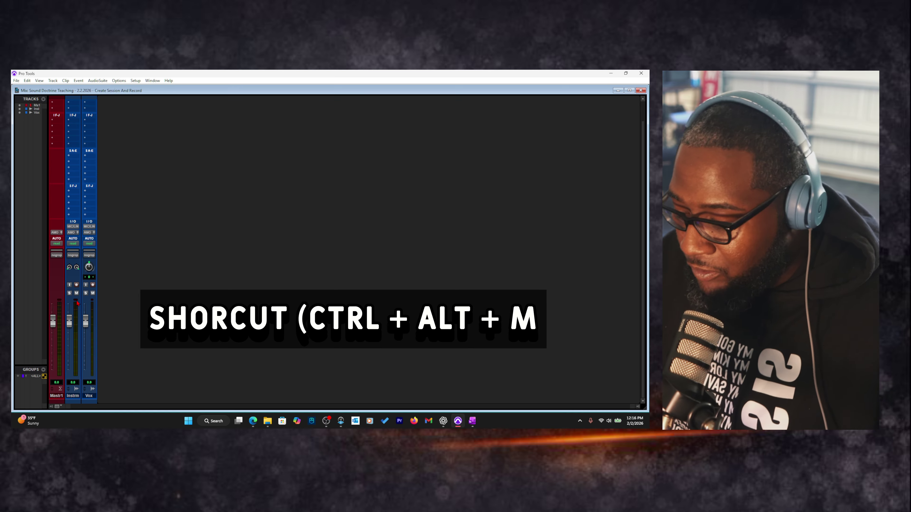
Toggle the Mix window repeatedly between narrow and wide channel strips, leaving the strips wide
key("ctrl+alt+m")
key("ctrl+alt+m")
key("ctrl+alt+m")
key("ctrl+alt+m")
key("ctrl+alt+m")
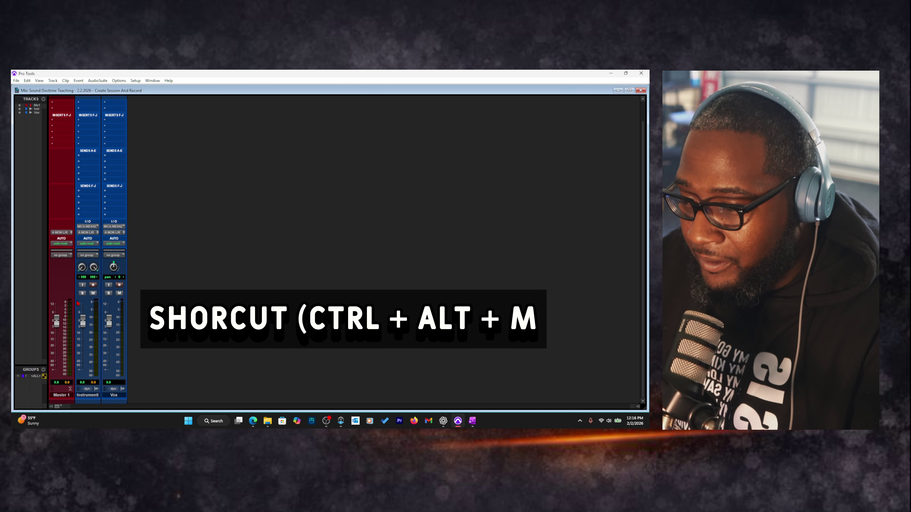
key("ctrl+alt+m")
key("ctrl+alt+m")
key("ctrl+alt+m")
key("ctrl+alt+m")
key("ctrl+alt+m")
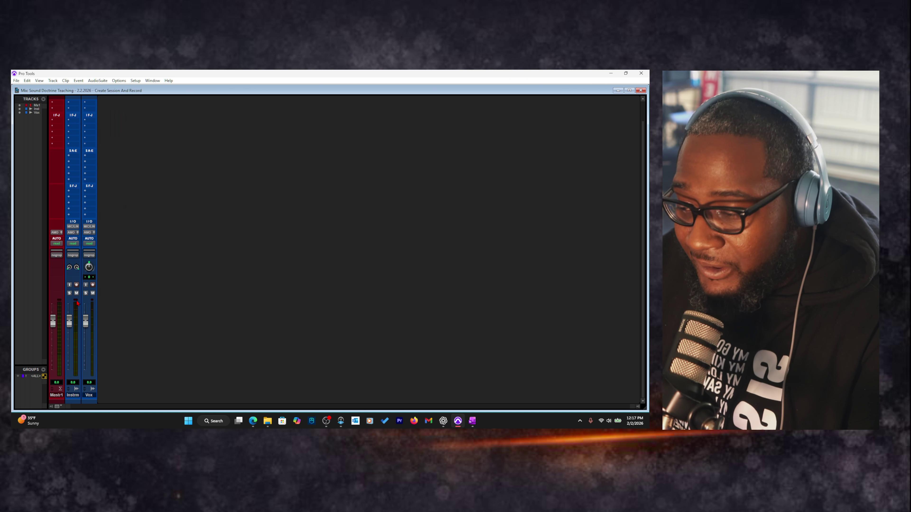
key("ctrl+alt+m")
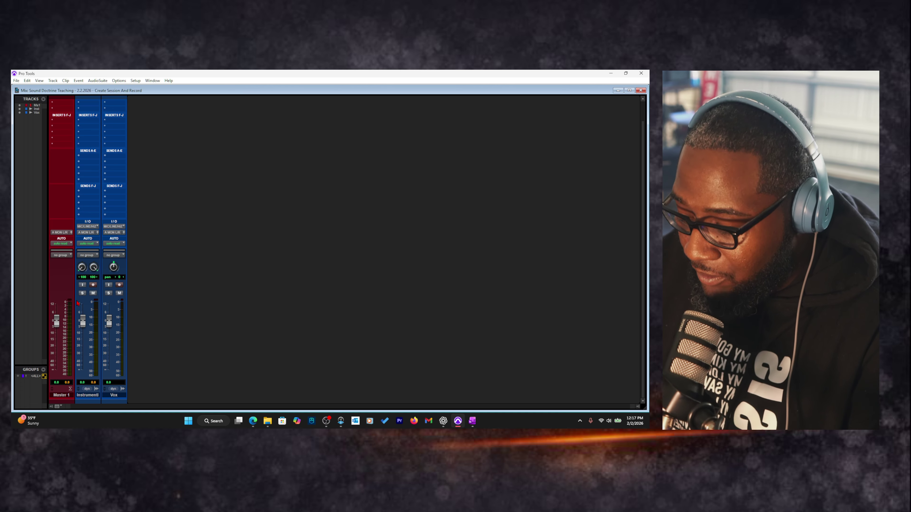
key("ctrl+alt+m")
key("ctrl+alt+m")
key("ctrl+alt+m")
key("ctrl+alt+m")
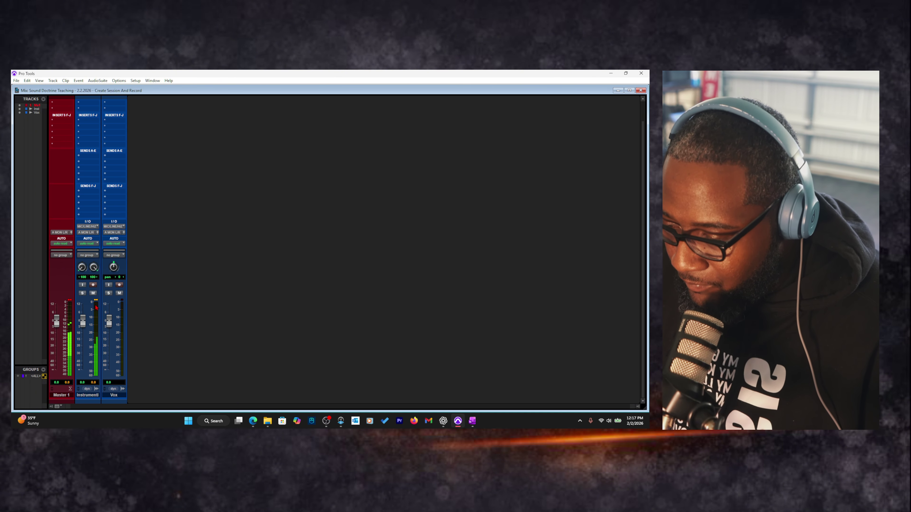
Clear the Master track's clip indicator and lower the Instrumental track's volume fader below 0 dB
left_click(70, 301)
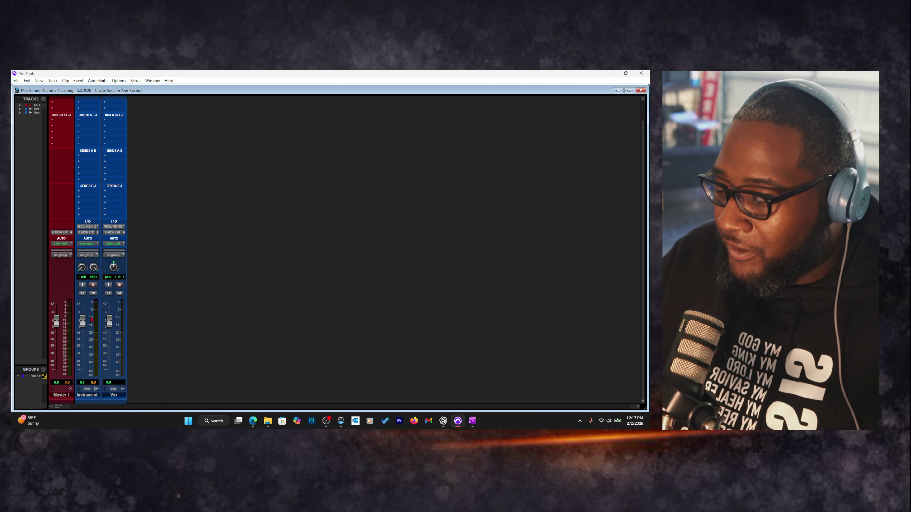
left_click_drag(83, 321, 84, 328)
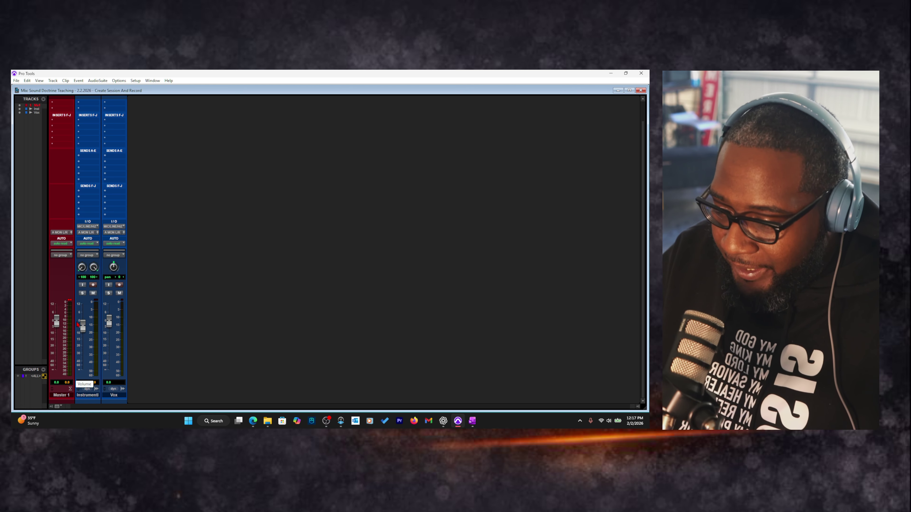
left_click_drag(83, 330, 85, 320)
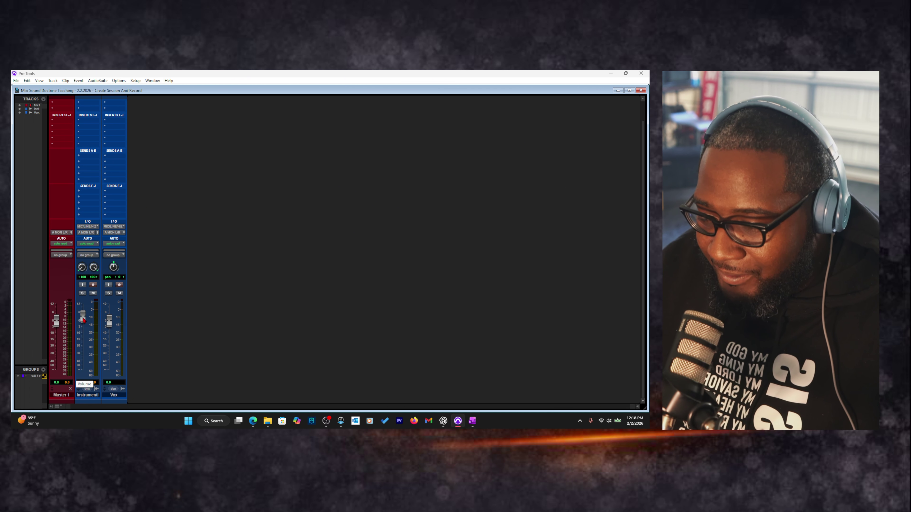
left_click_drag(84, 320, 83, 330)
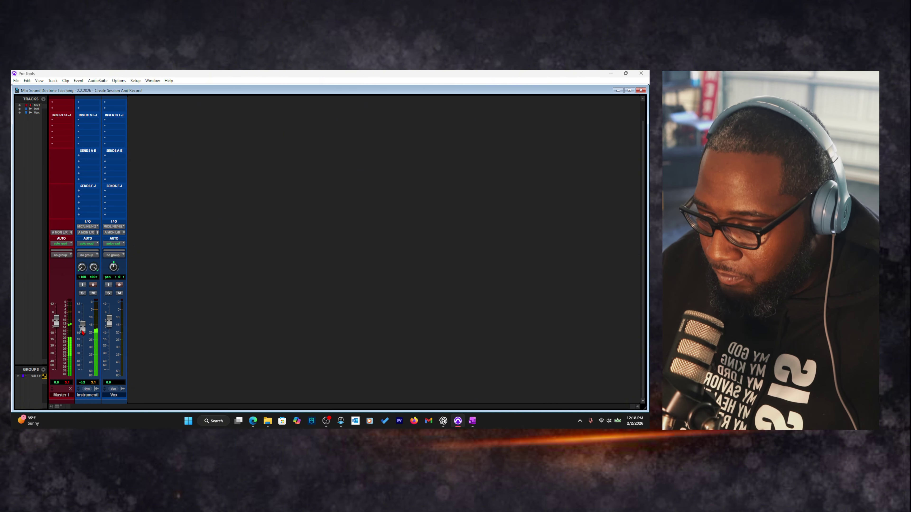
left_click_drag(83, 332, 83, 335)
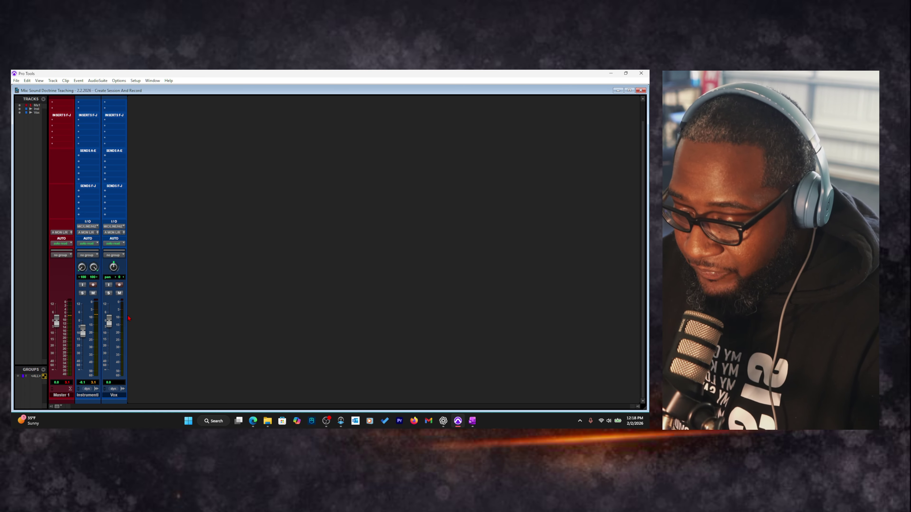
Return to the Edit window, select the Vox track and place the edit cursor at 0:10.000 on it
key("ctrl+equal")
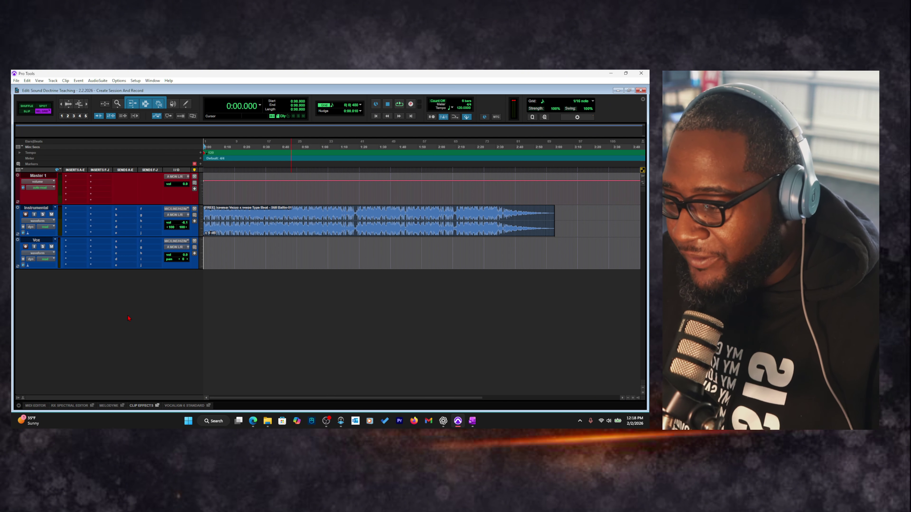
left_click_drag(219, 253, 317, 219)
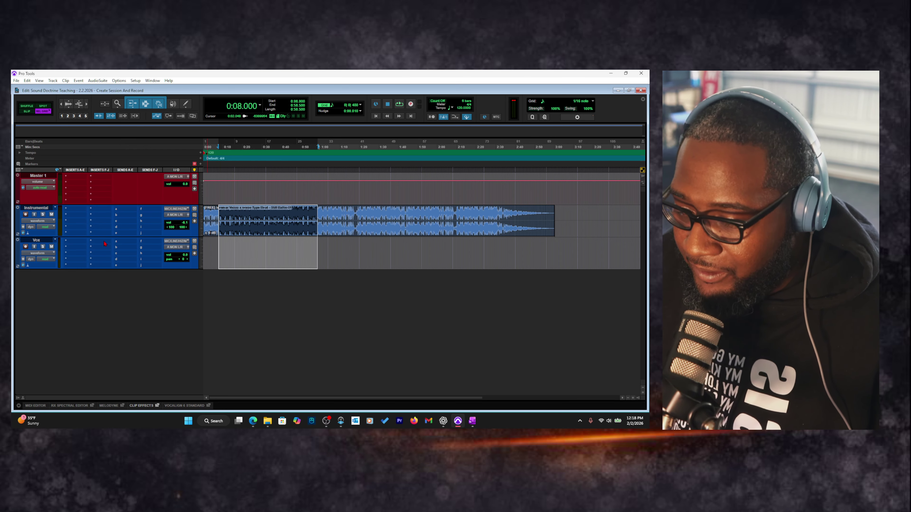
left_click(32, 241)
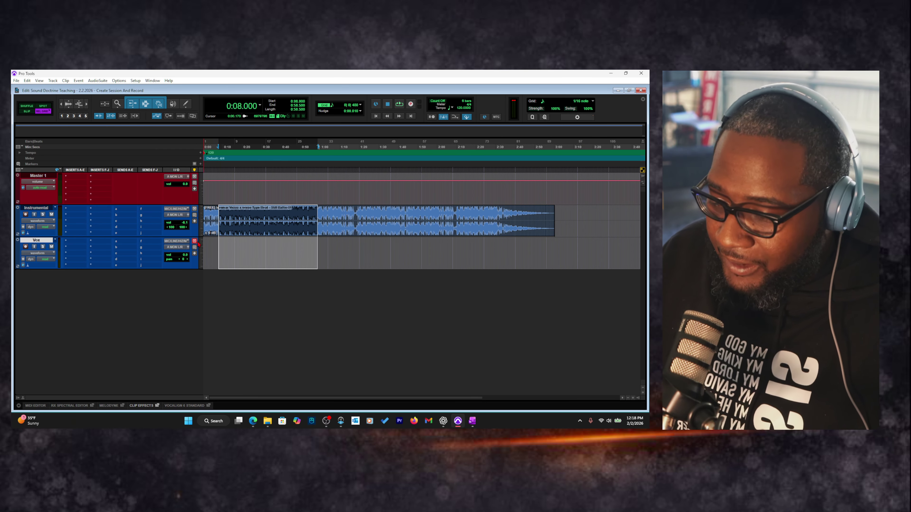
left_click_drag(361, 247, 173, 262)
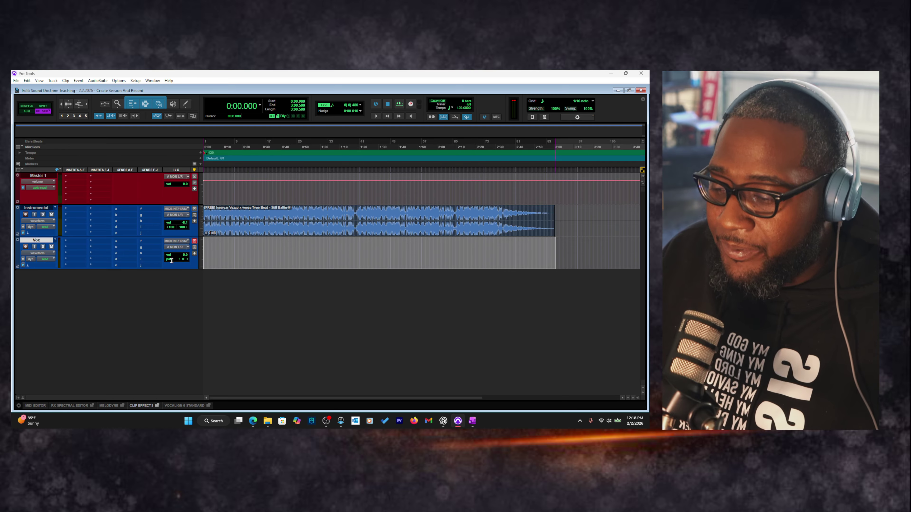
left_click(335, 245)
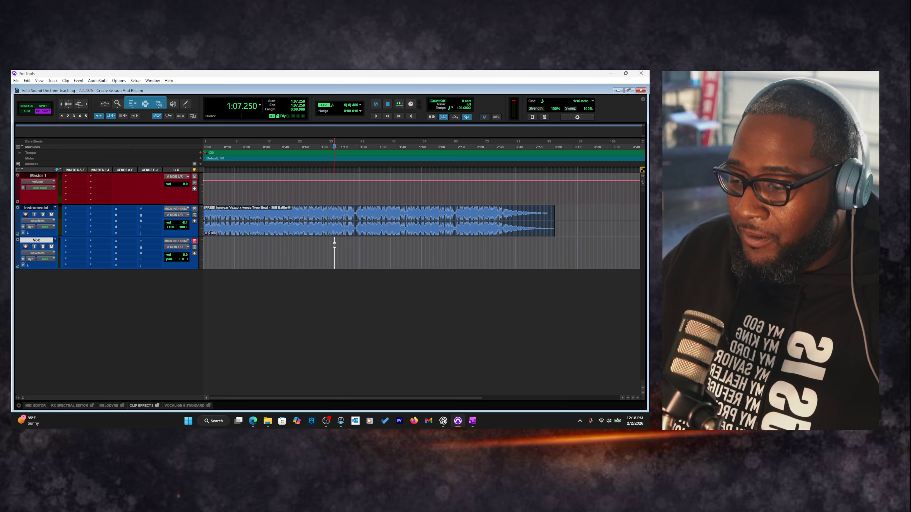
left_click(245, 246)
left_click(223, 246)
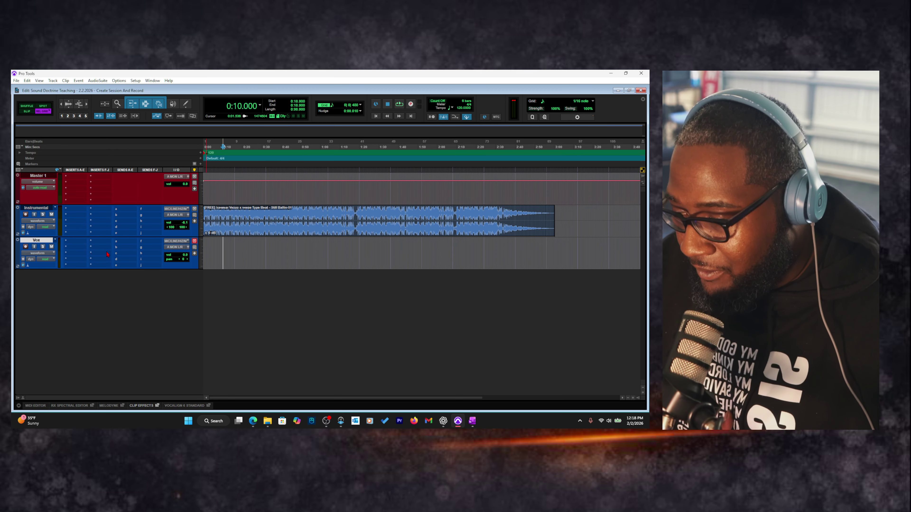
Rename the Vox track as Vox Record
double_click(36, 240)
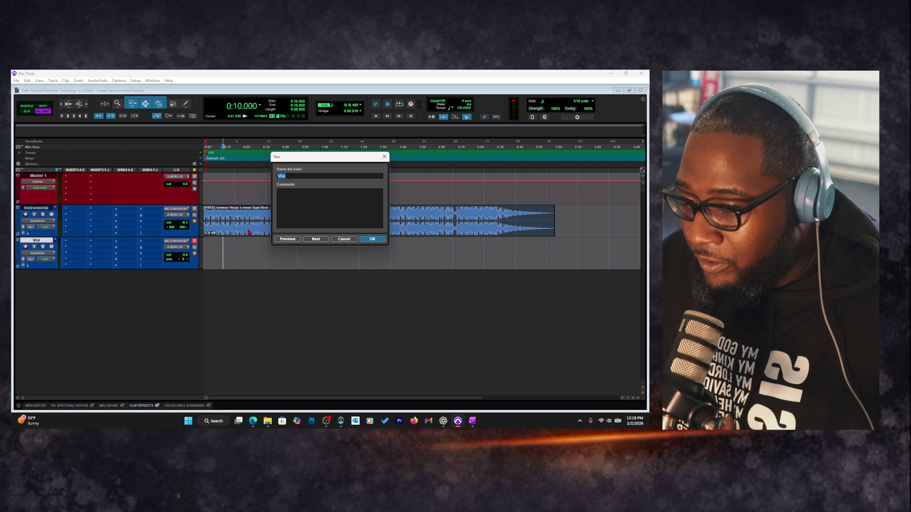
left_click(311, 241)
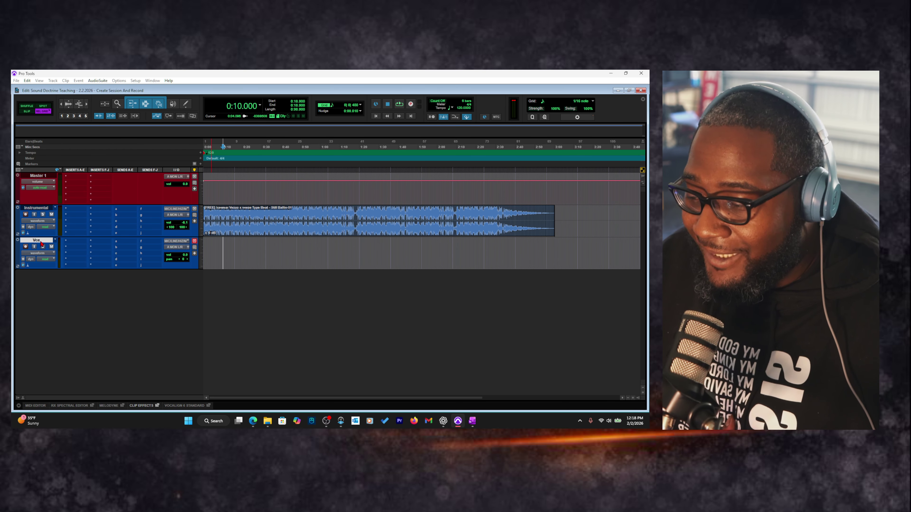
double_click(40, 241)
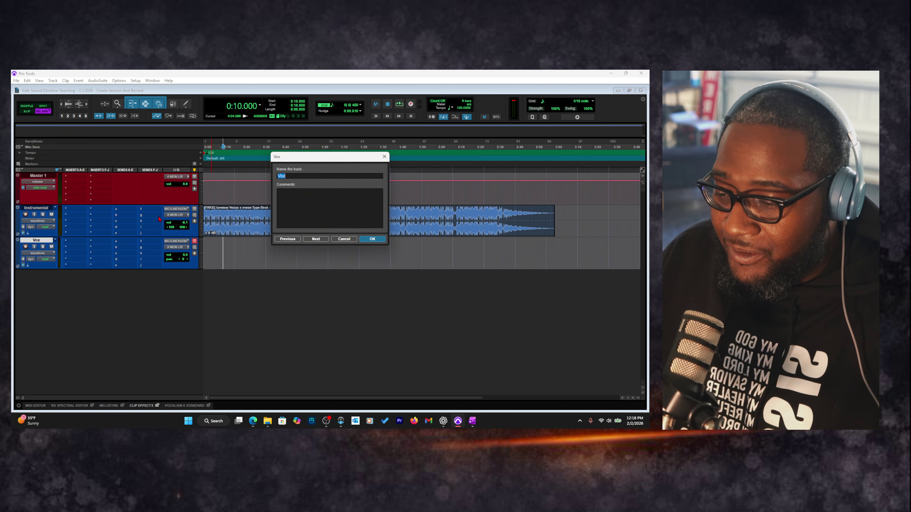
left_click(295, 175)
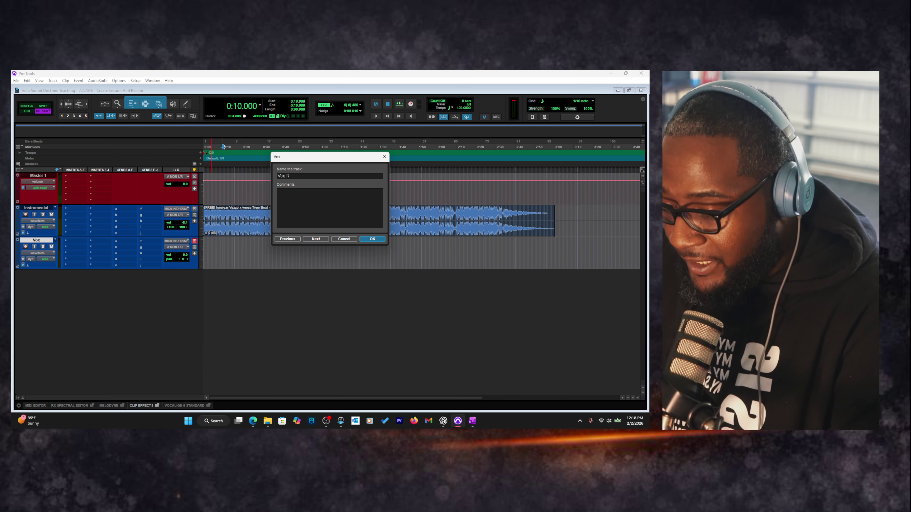
type("Record")
key("Return")
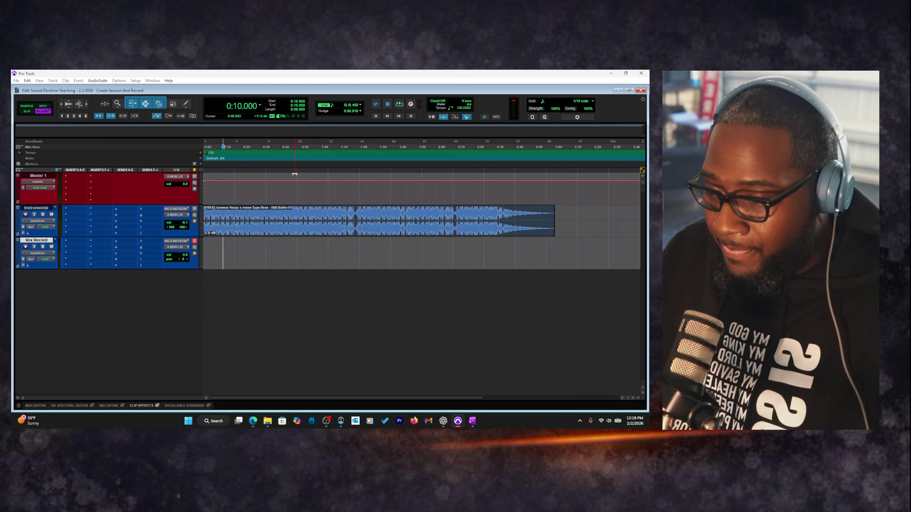
Return the cursor to session start and set the Vox Record track's input to MIC/LINE/HIZ / MIC/LINE.R (Mono)
left_click(272, 248)
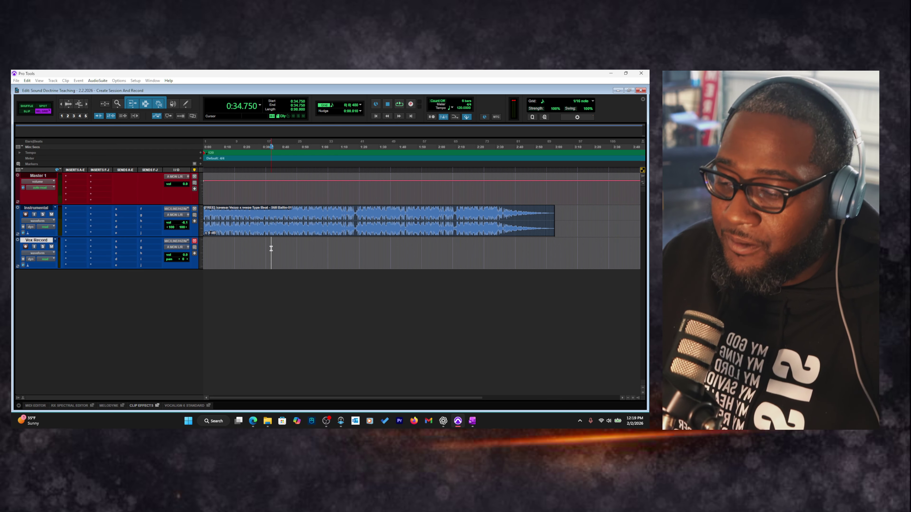
key("Return")
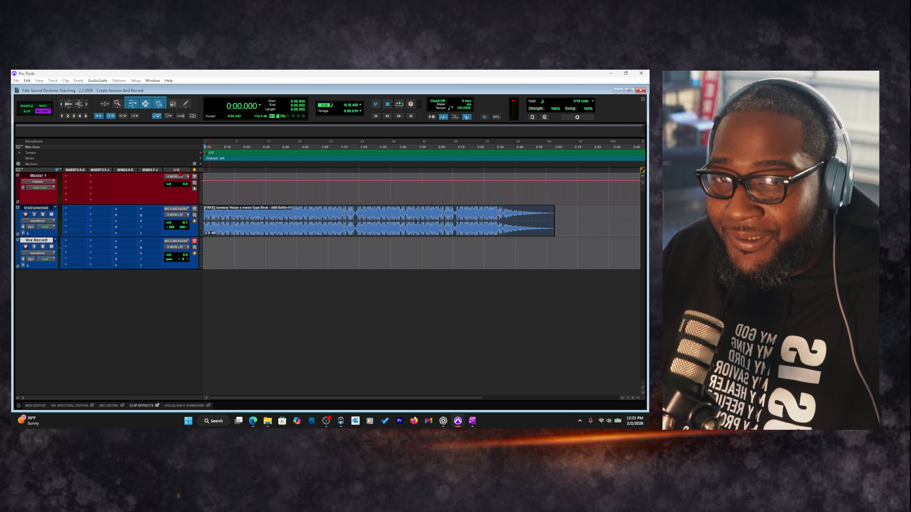
left_click(183, 243)
mouse_move(189, 262)
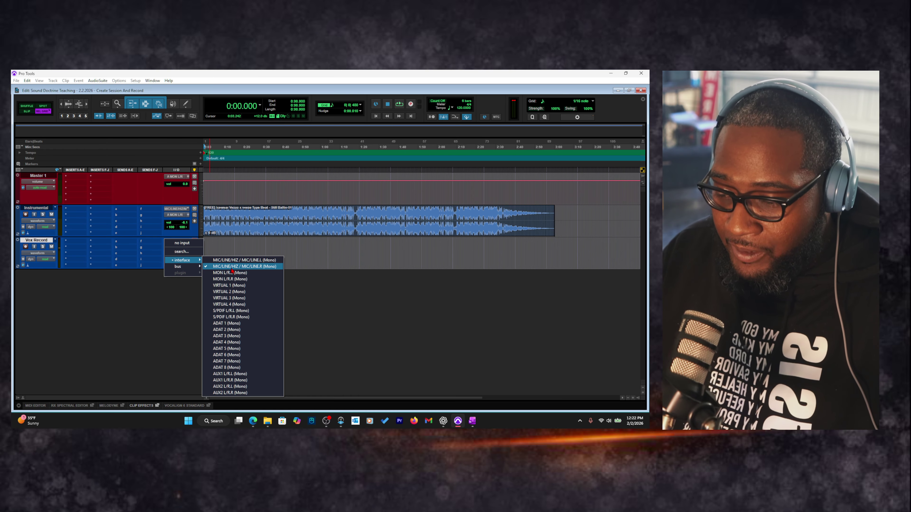
left_click(232, 268)
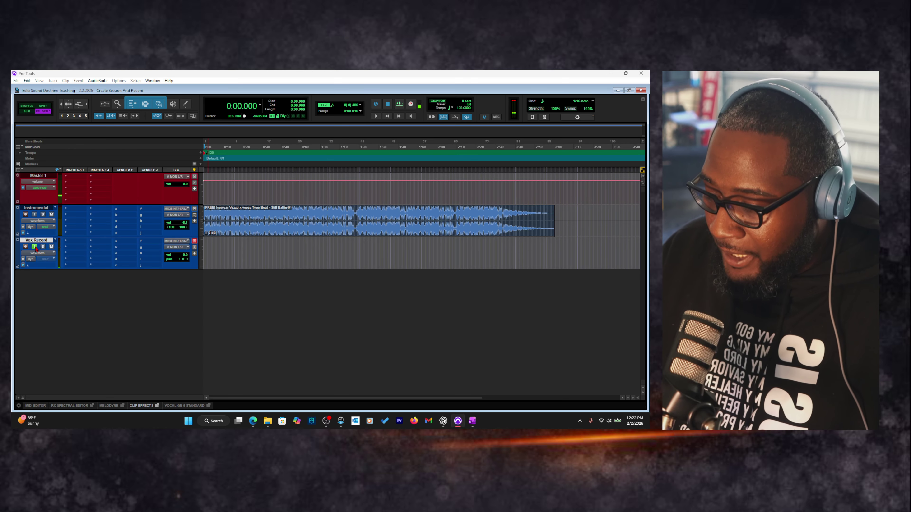
Turn on input monitoring for the Vox Record track and try its record enable with the microphone signal
left_click(35, 247)
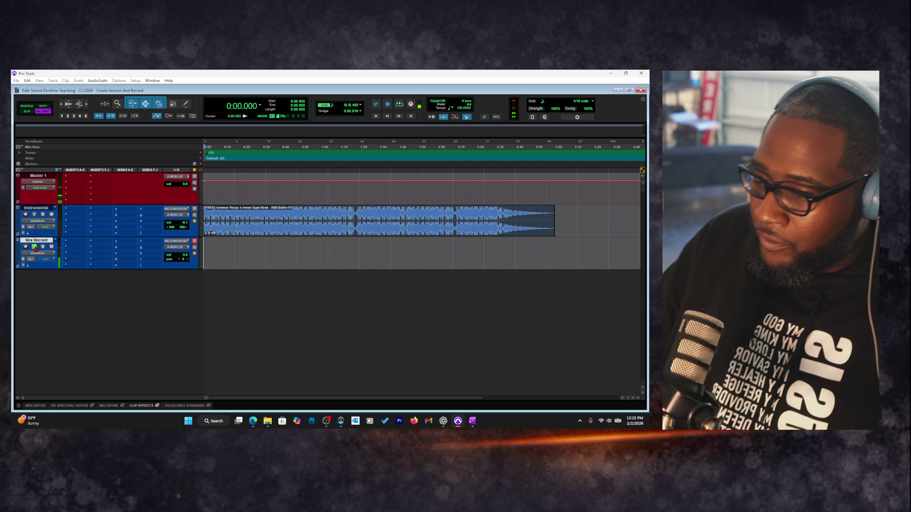
key("shift+r")
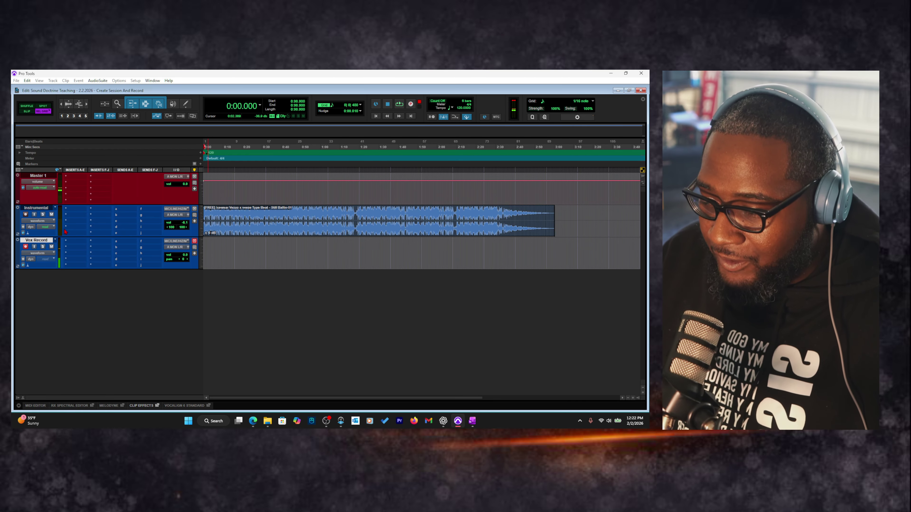
left_click(25, 247)
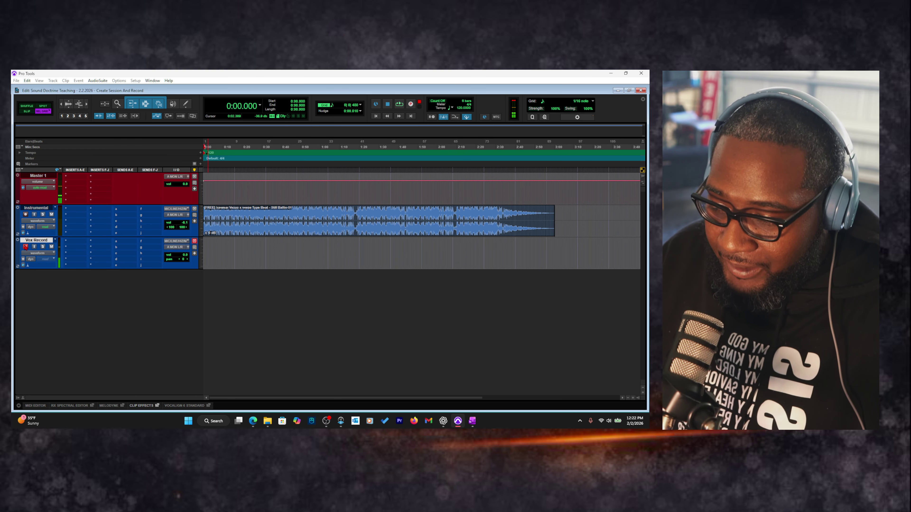
left_click(25, 247)
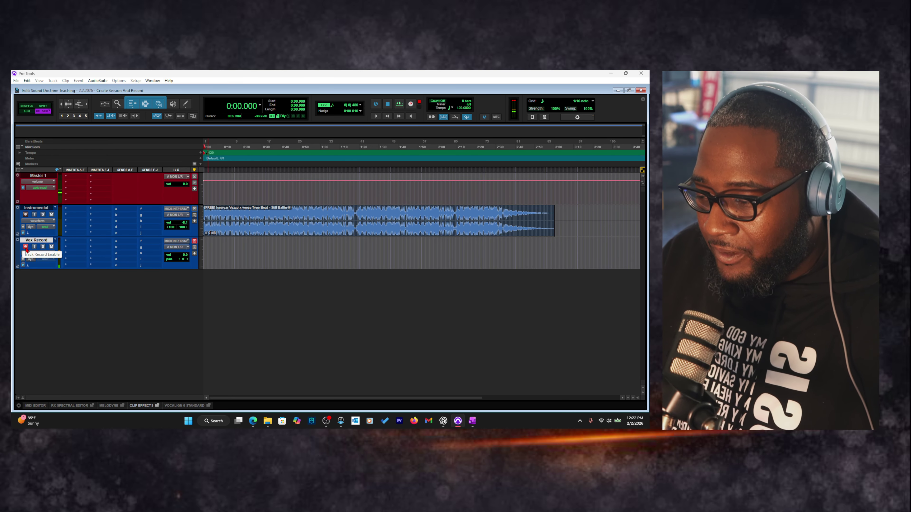
Mute and unmute the Vox Record track to test the control, and return the cursor to session start
left_click(52, 247)
left_click(51, 247)
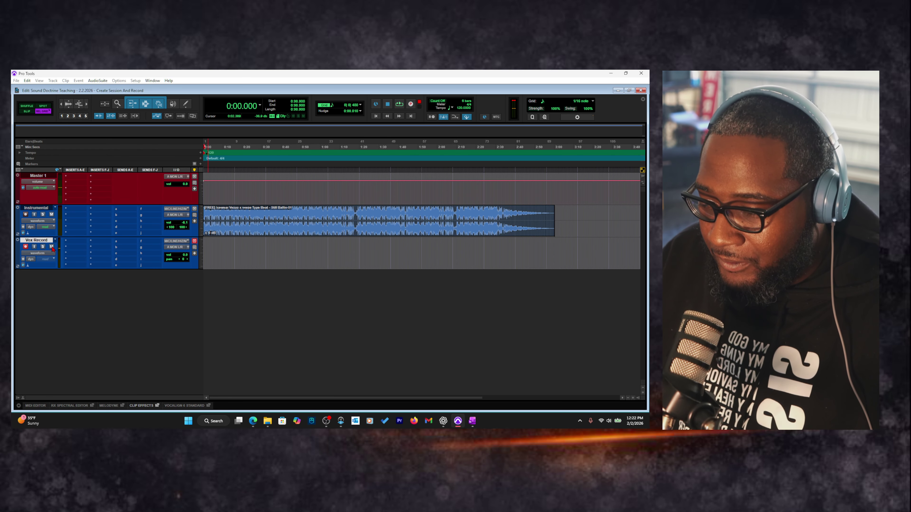
left_click(51, 247)
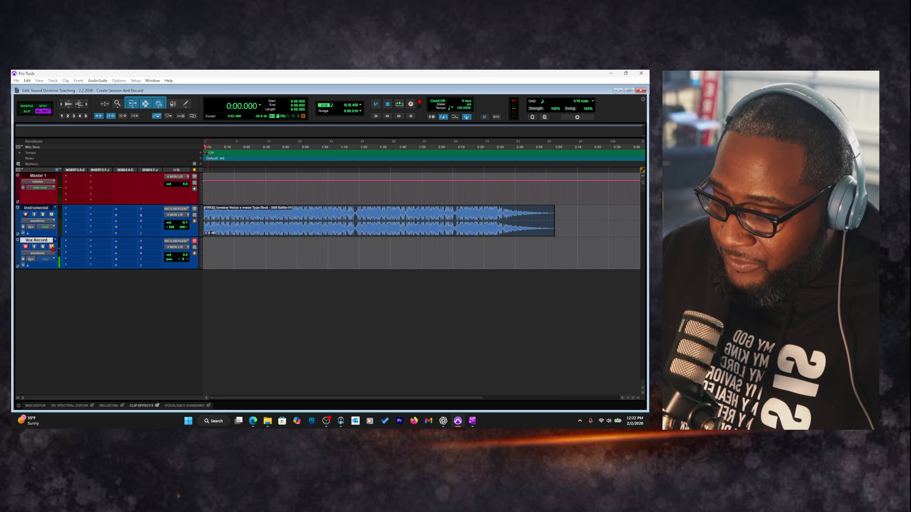
left_click(51, 247)
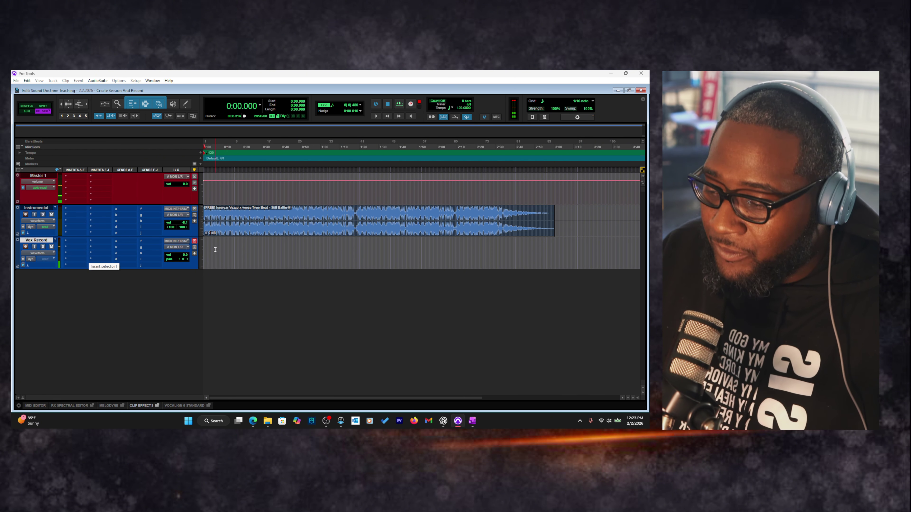
left_click(234, 245)
key("Return")
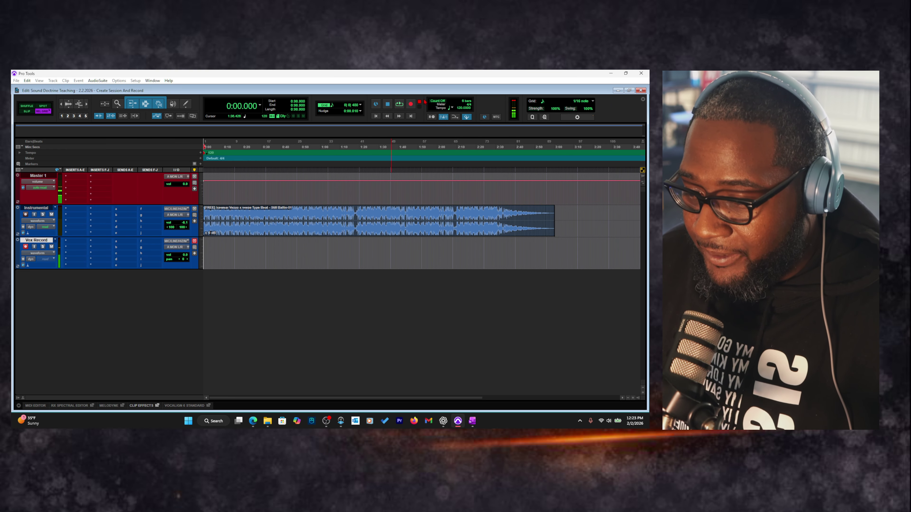
Record two test takes on the Vox Record track, one punched in during playback and one from the session start
left_click(411, 103, "super")
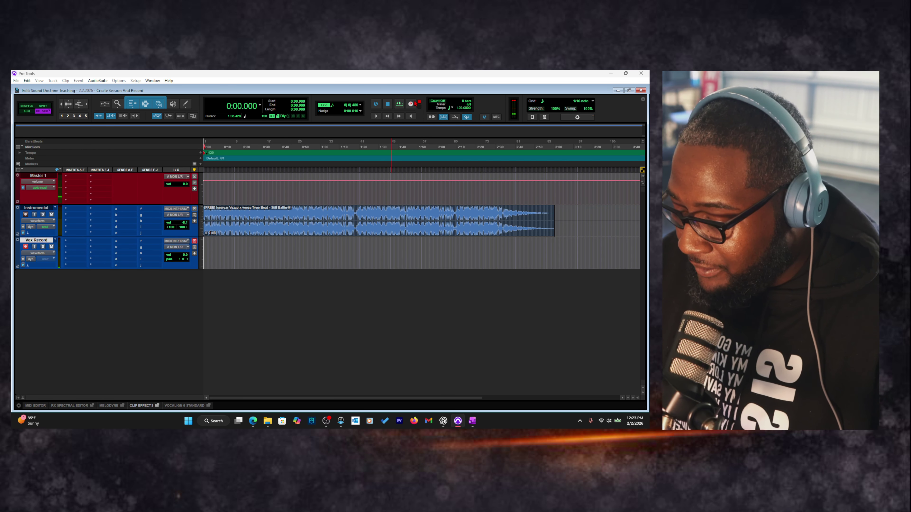
key("space")
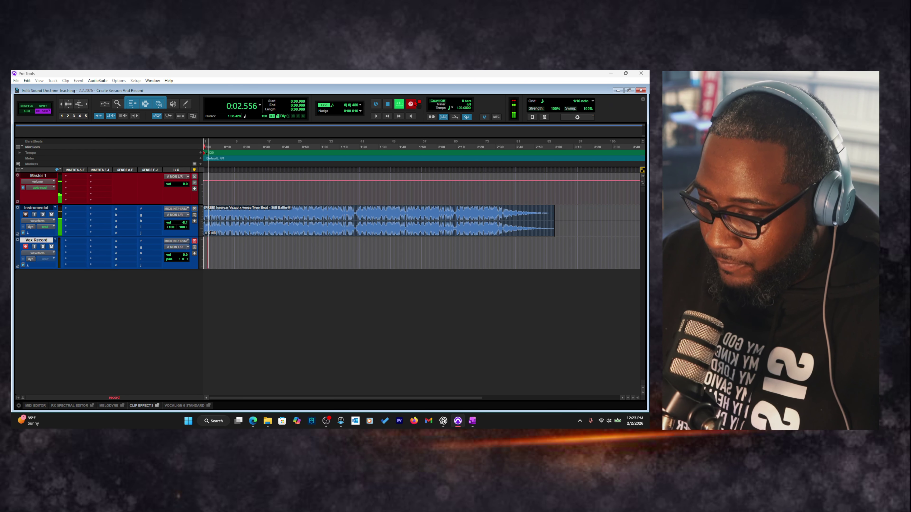
key("ctrl+space")
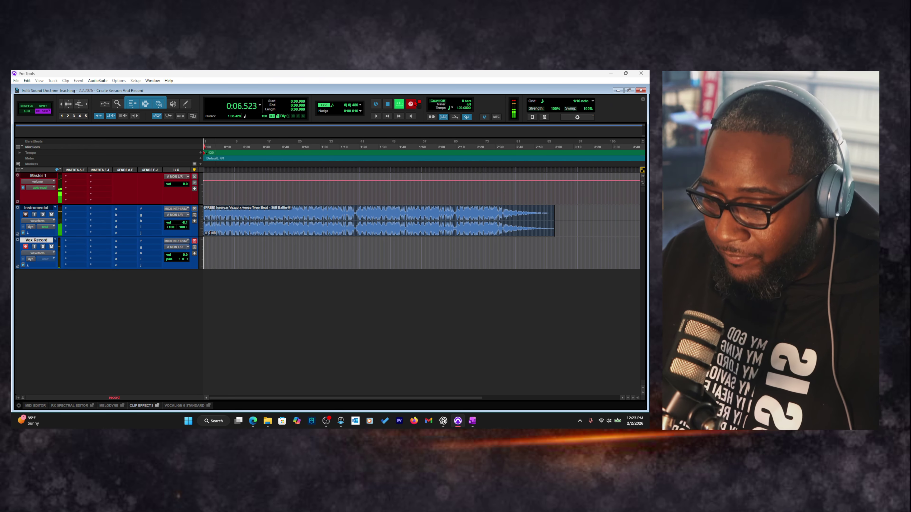
key("space")
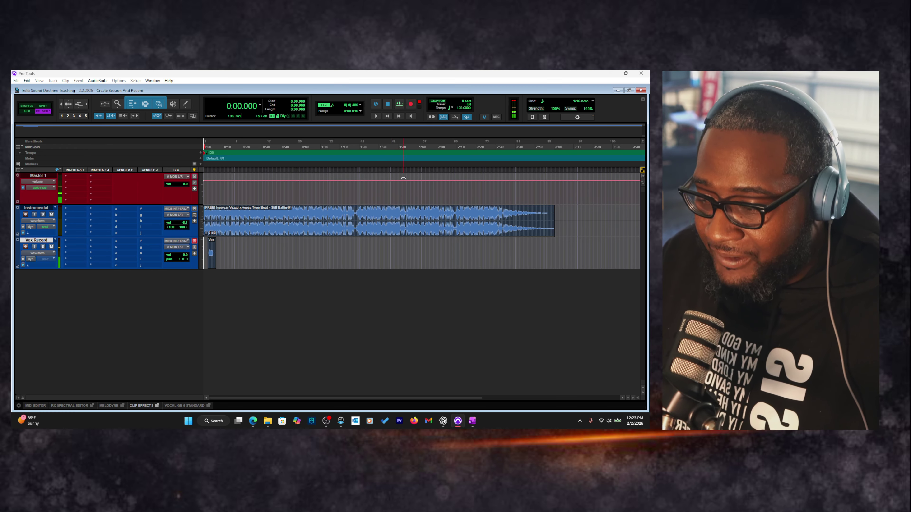
key("space")
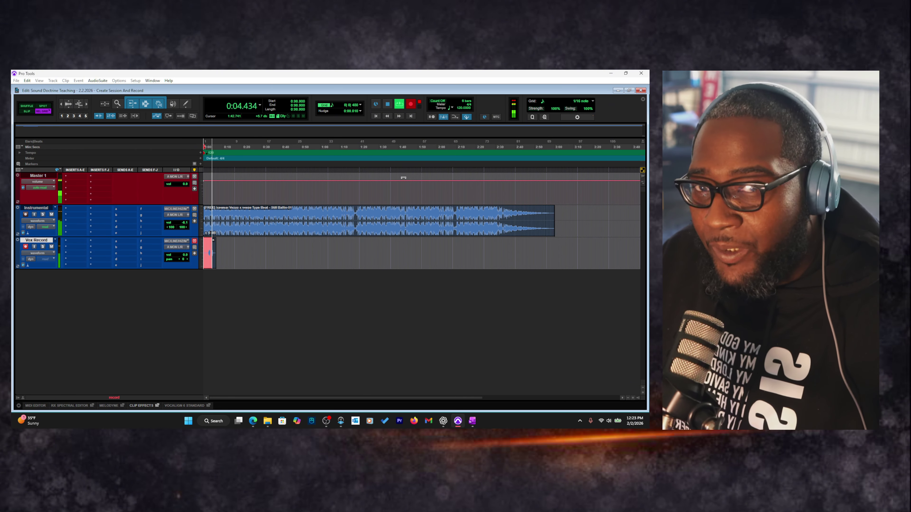
key("space")
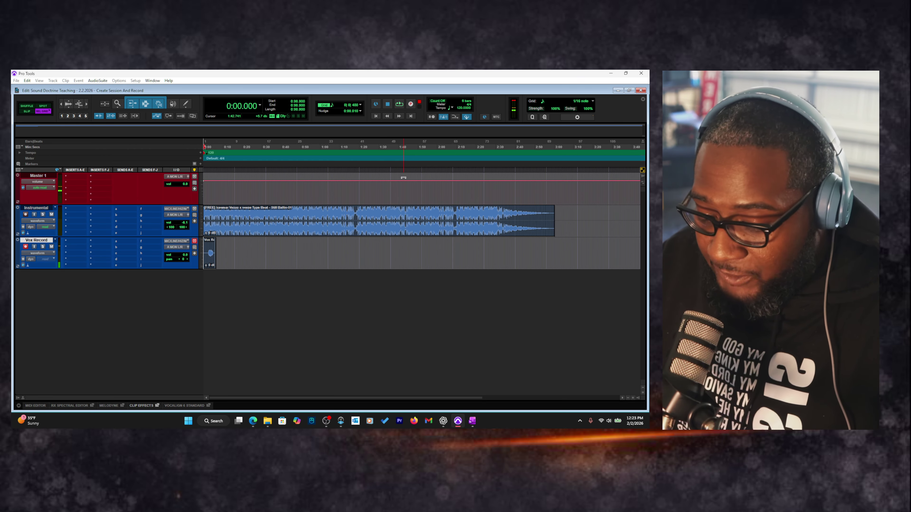
Record another test take from the session start over the existing clip on the Vox Record track
key("ctrl+space")
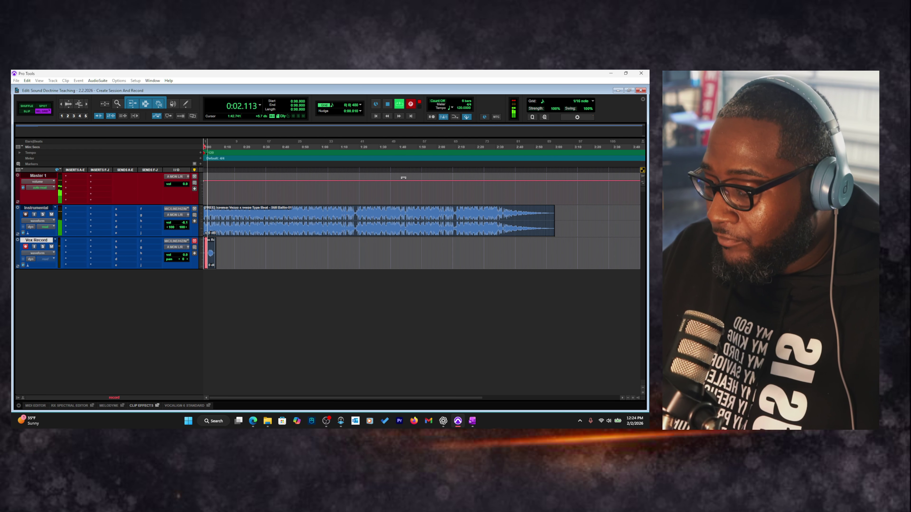
key("ctrl+bracketright")
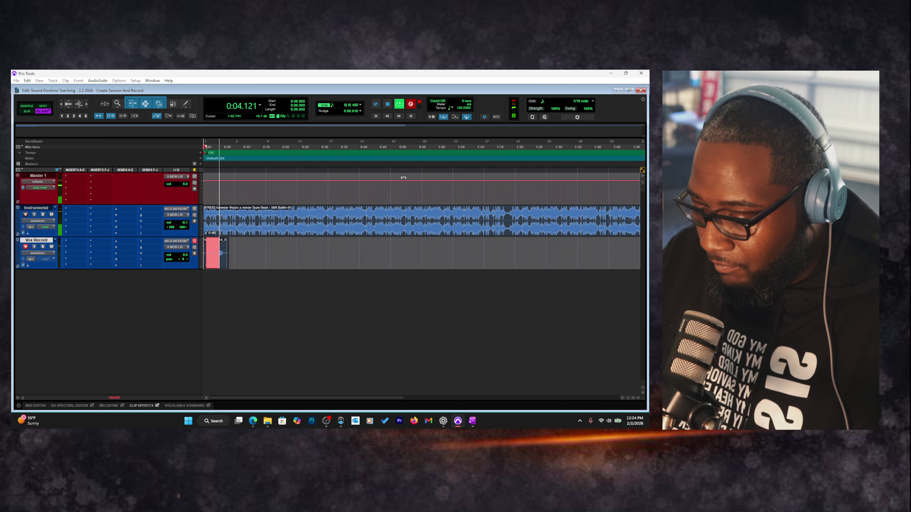
key("ctrl+bracketleft")
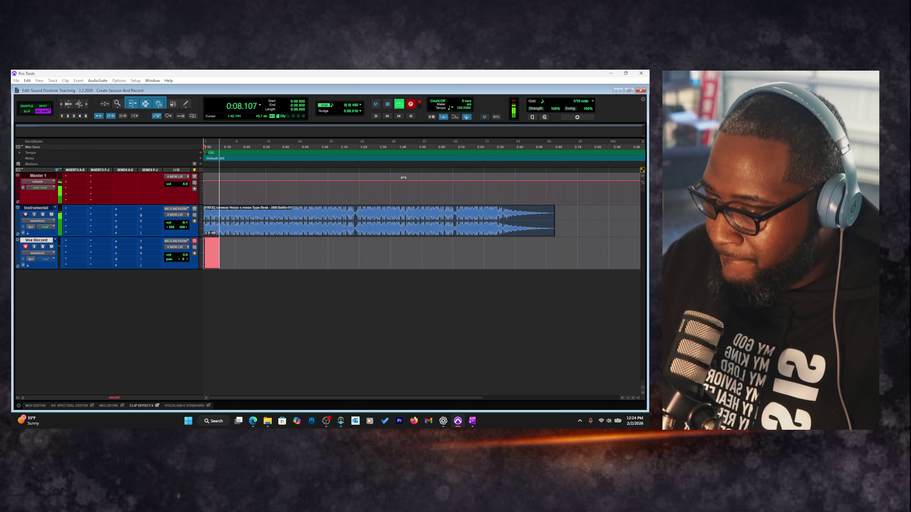
key("space")
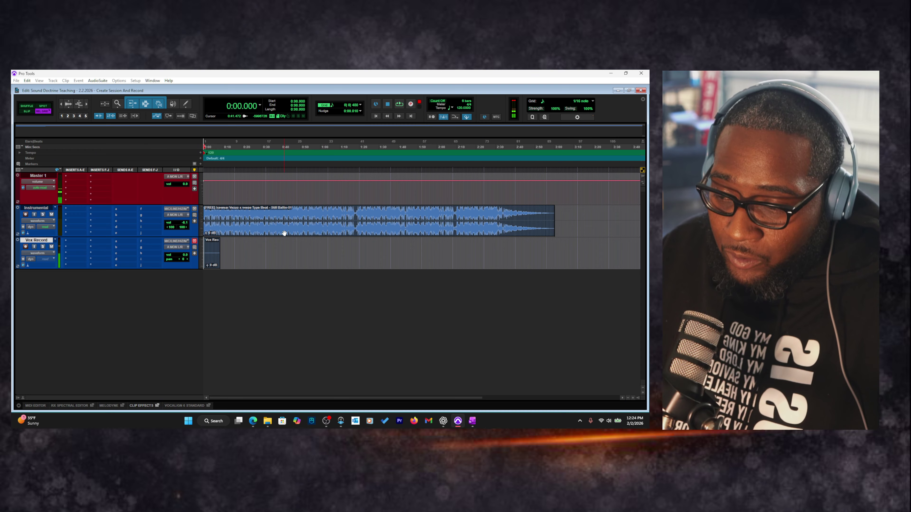
Duplicate the Vox Record track once with its active and alternate playlists included, inserted after the selected track
right_click(40, 242)
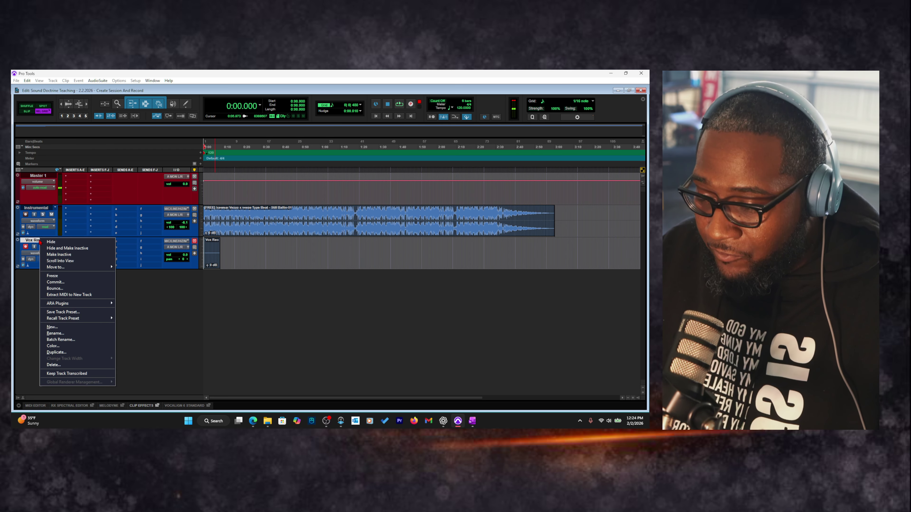
left_click(64, 352)
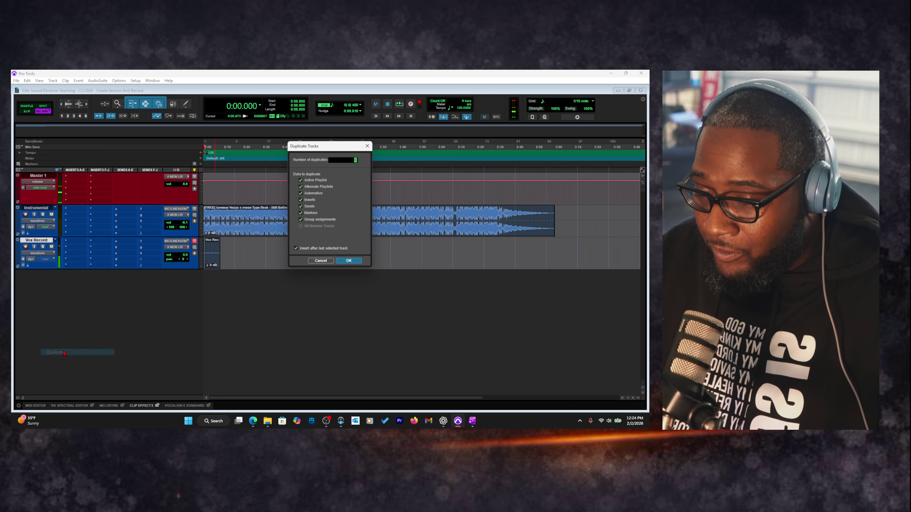
left_click(322, 180)
left_click(321, 186)
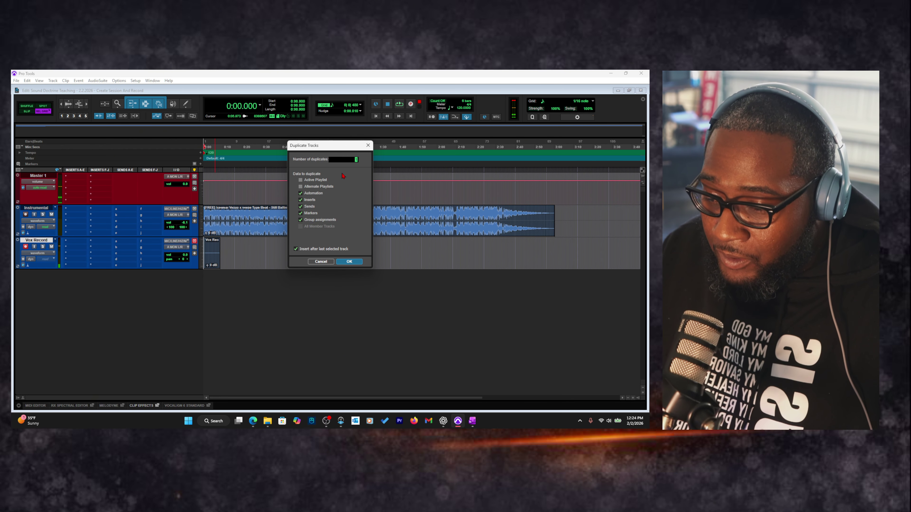
left_click(314, 180)
left_click(315, 187)
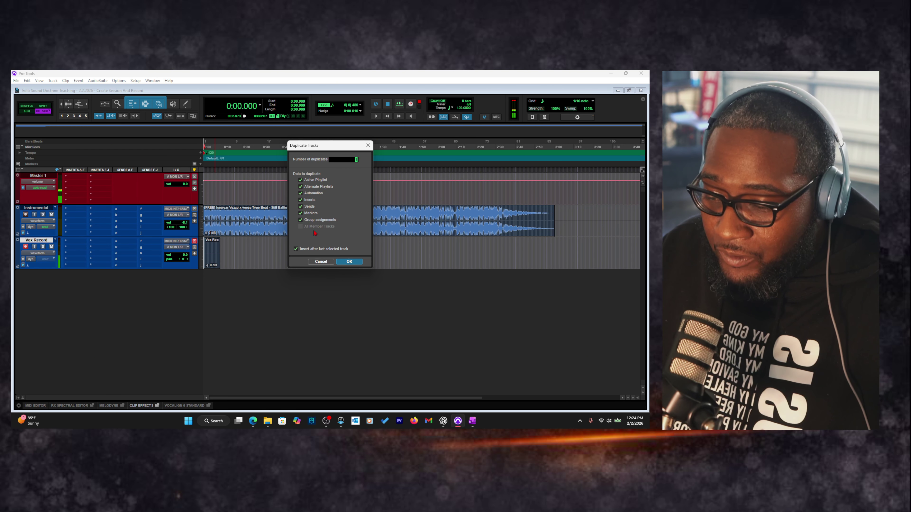
left_click(357, 264)
left_click_drag(231, 281, 160, 284)
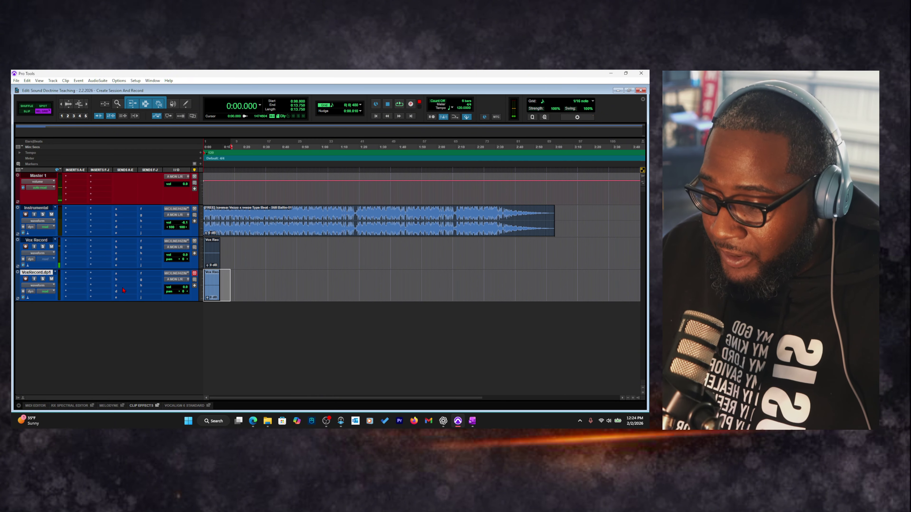
Delete the duplicated Vox Record track together with its active clips
right_click(49, 277)
left_click(79, 257)
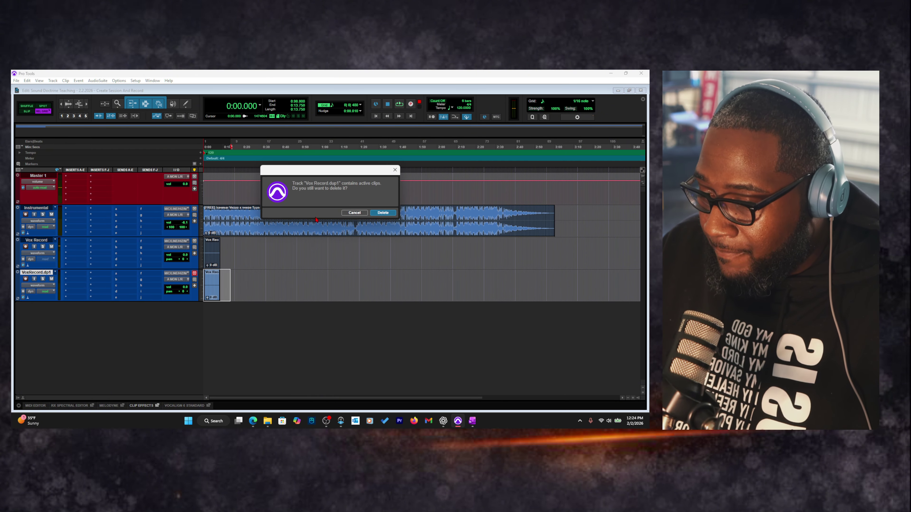
left_click(384, 213)
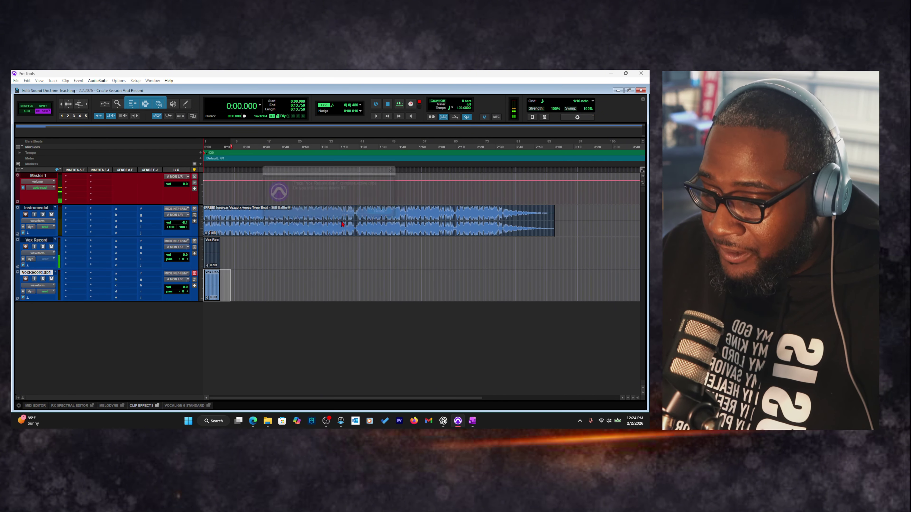
Create two empty duplicates of the Vox Record track, leaving out the active and alternate playlists
right_click(47, 240)
left_click(61, 352)
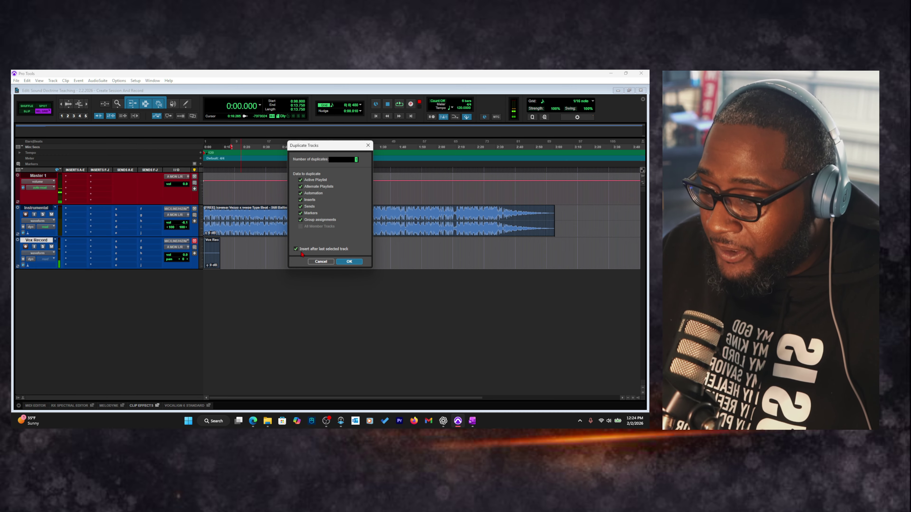
left_click(347, 261)
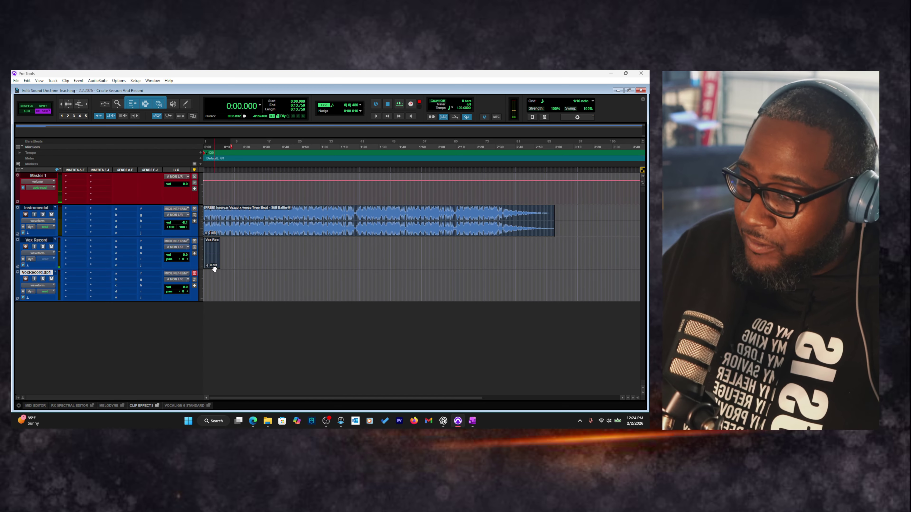
right_click(44, 275)
left_click(79, 243)
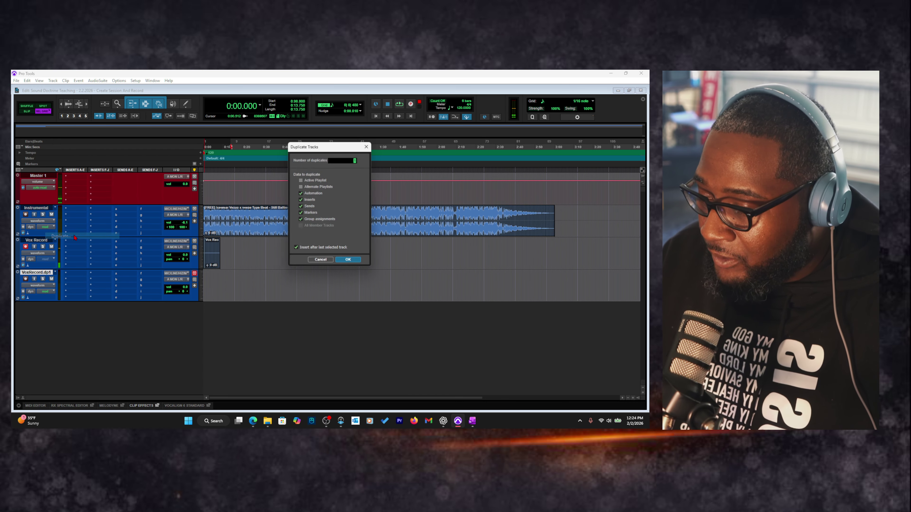
key("Return")
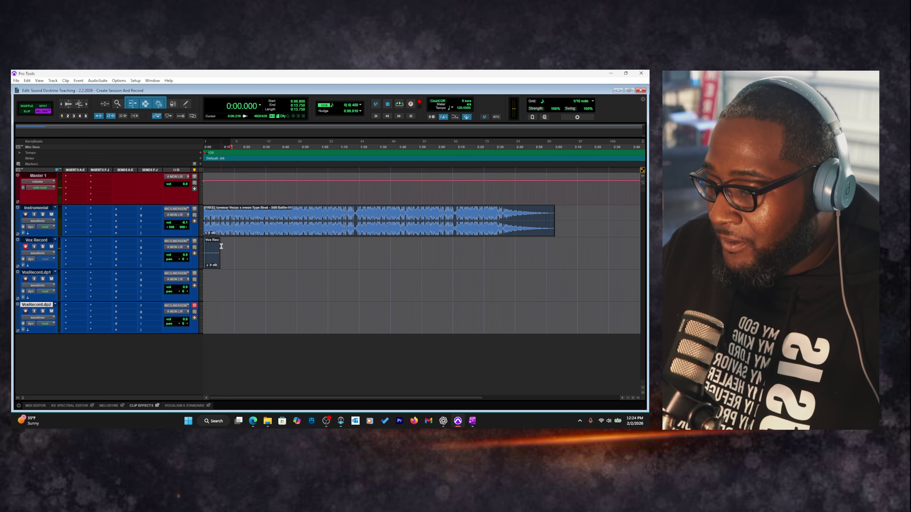
Record a vocal take on Vox Record from the session start and move its clip to the Vox Record.dp1 track
key("ctrl+bracketright")
key("ctrl+bracketright")
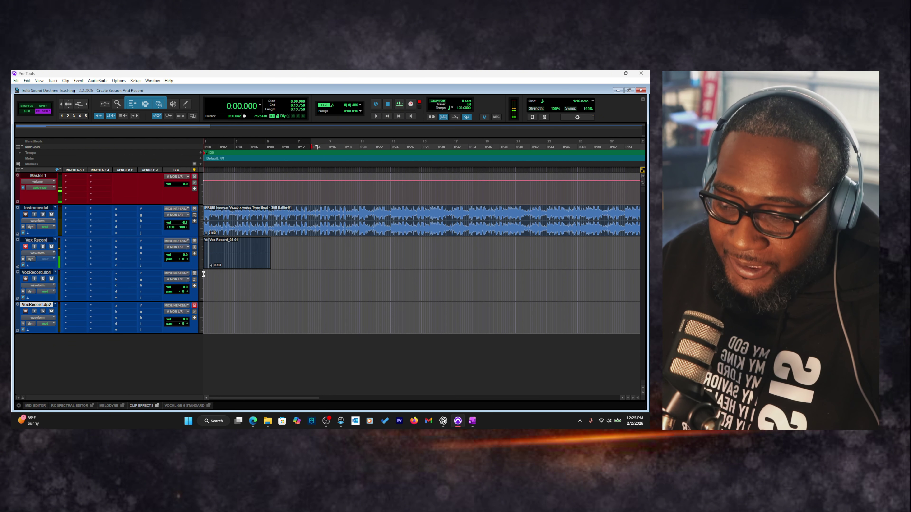
key("ctrl+space")
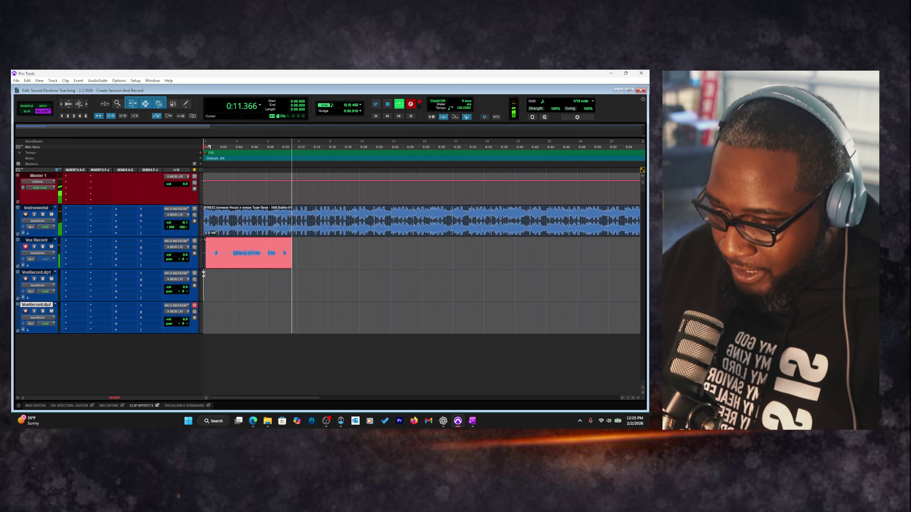
key("space")
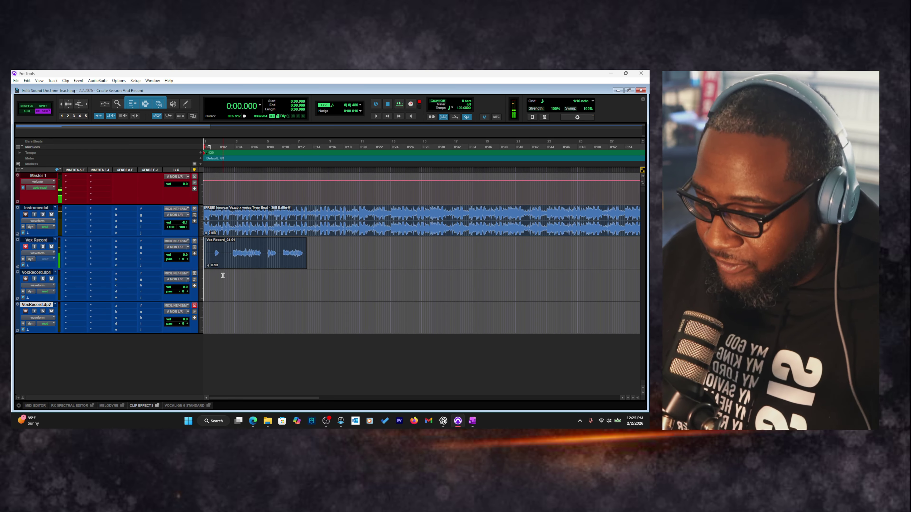
left_click_drag(256, 266, 259, 276)
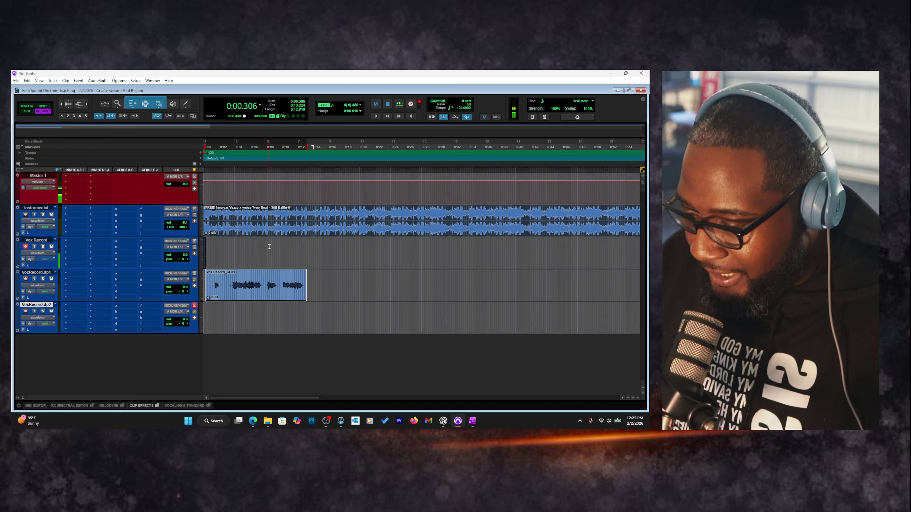
Play from 0:10, punch in a second vocal take at about 0:12 on Vox Record, and move its clip to Vox Record.dp2
left_click(270, 246)
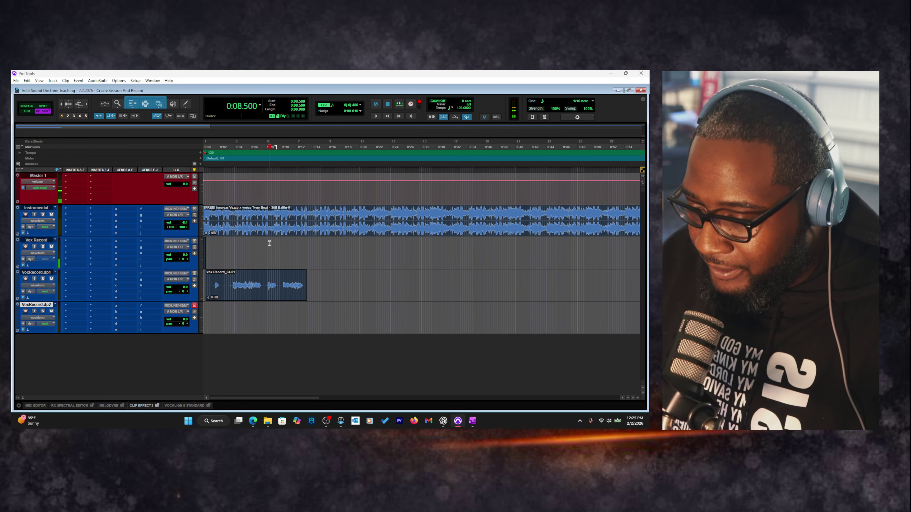
left_click(281, 243)
key("space")
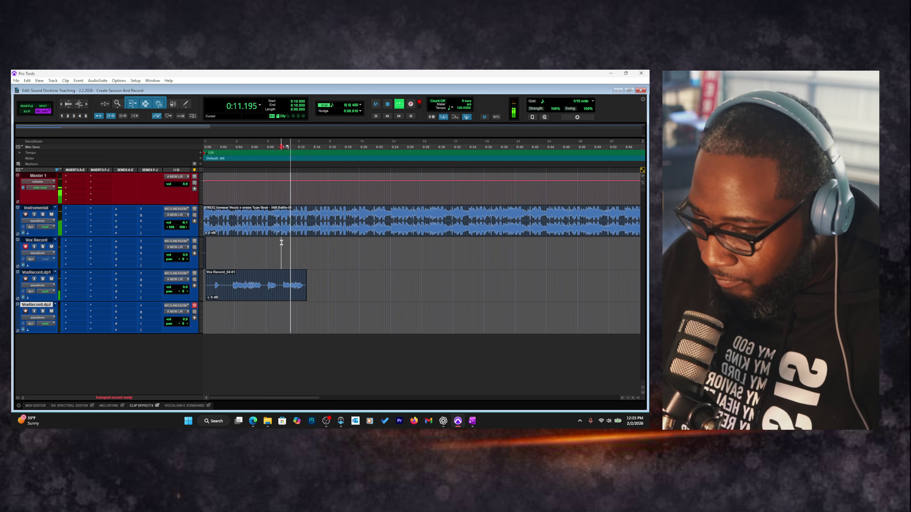
key("ctrl+space")
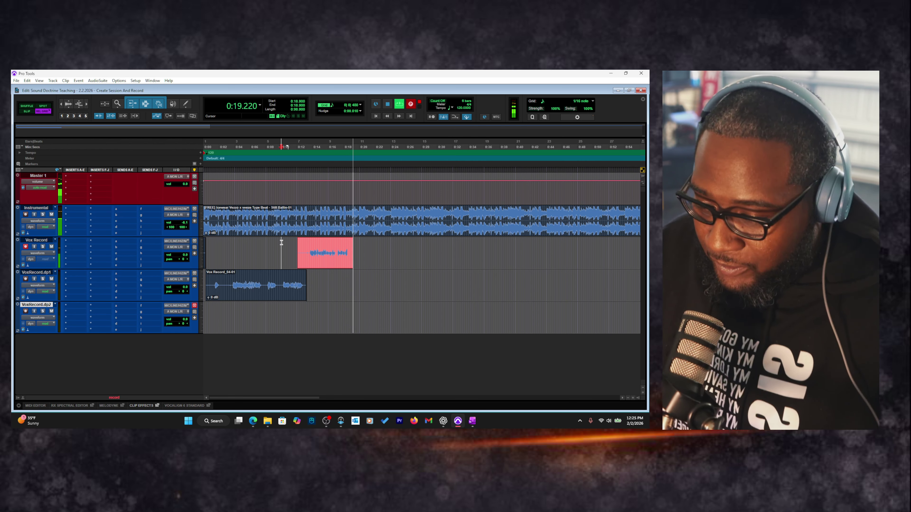
key("space")
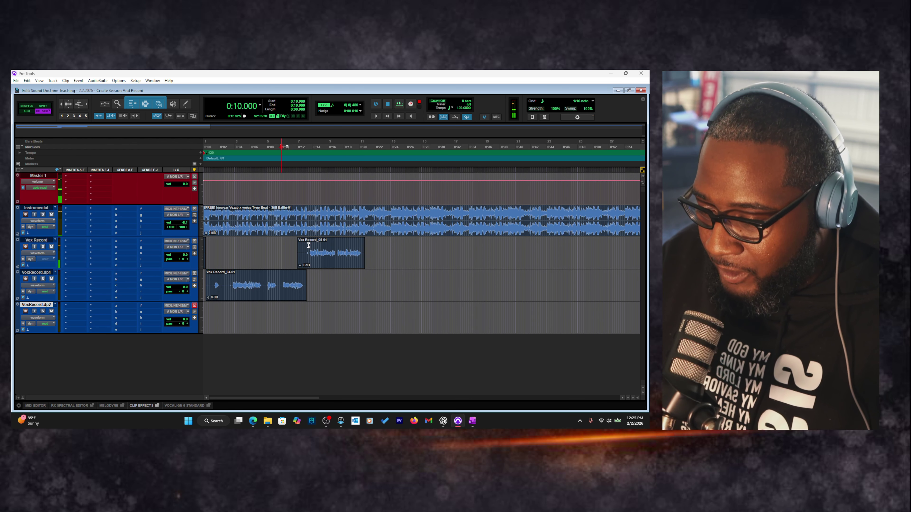
left_click_drag(314, 267, 314, 330)
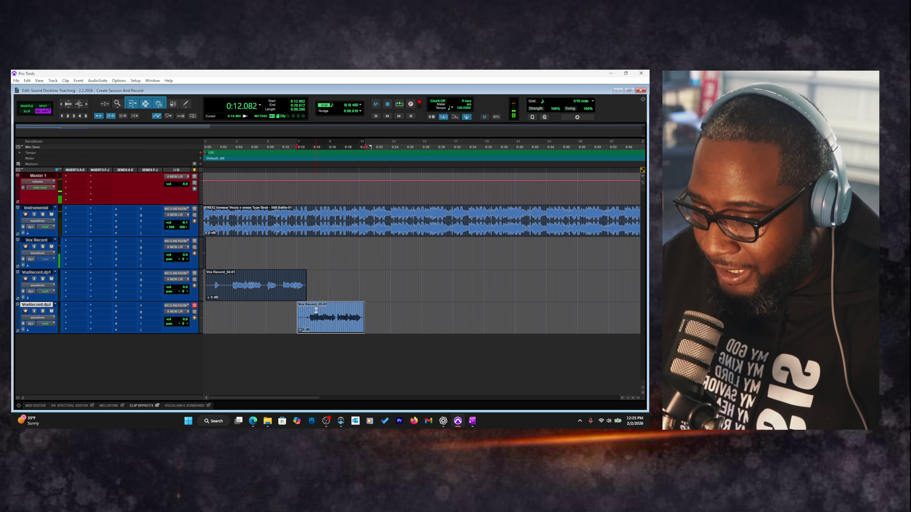
Play from 0:16, punch in a third vocal take at about 0:20 on Vox Record, and move its clip to Vox Record.dp1
left_click(328, 244)
key("space")
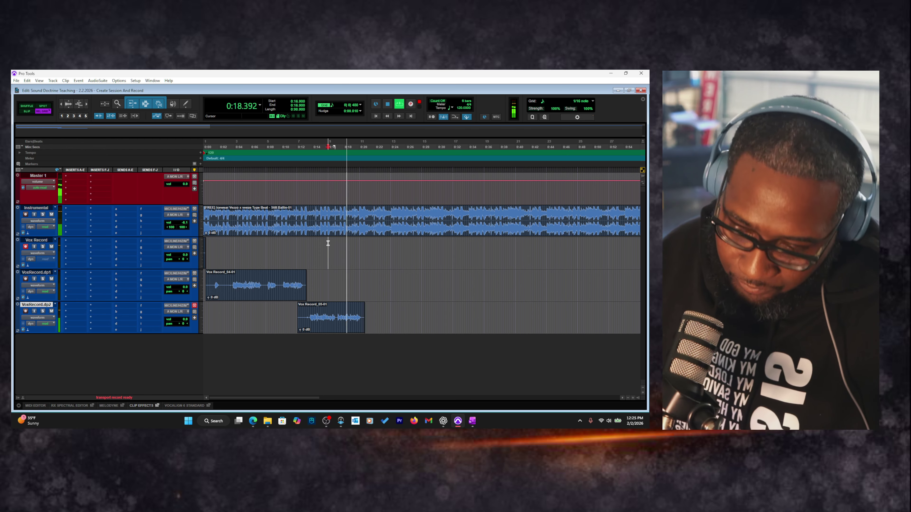
key("ctrl+space")
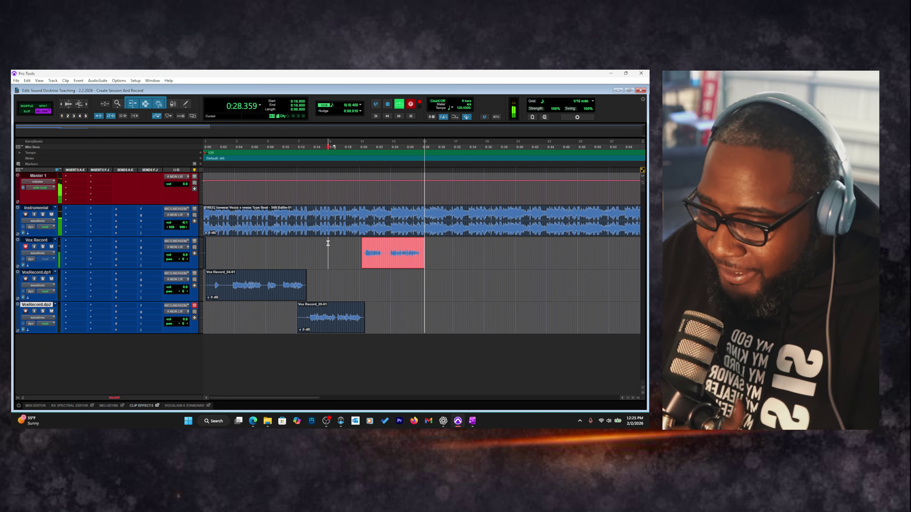
key("space")
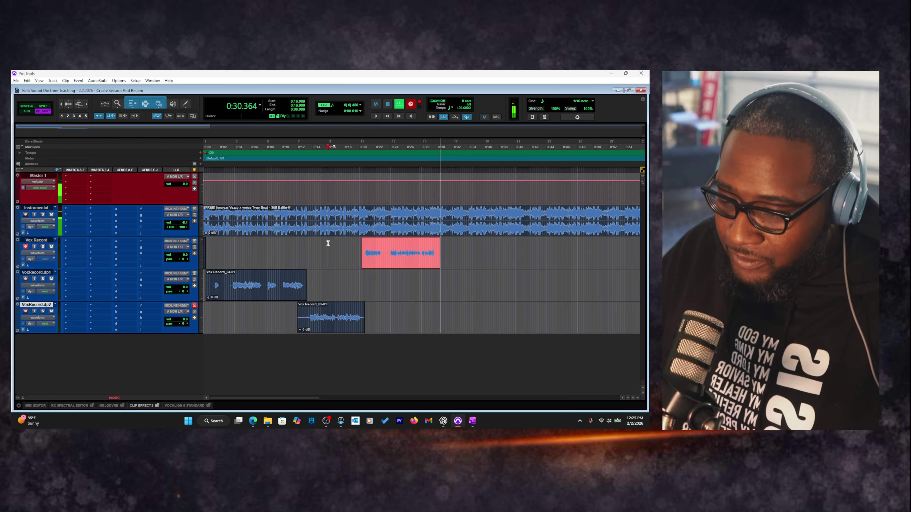
left_click_drag(386, 259, 386, 270)
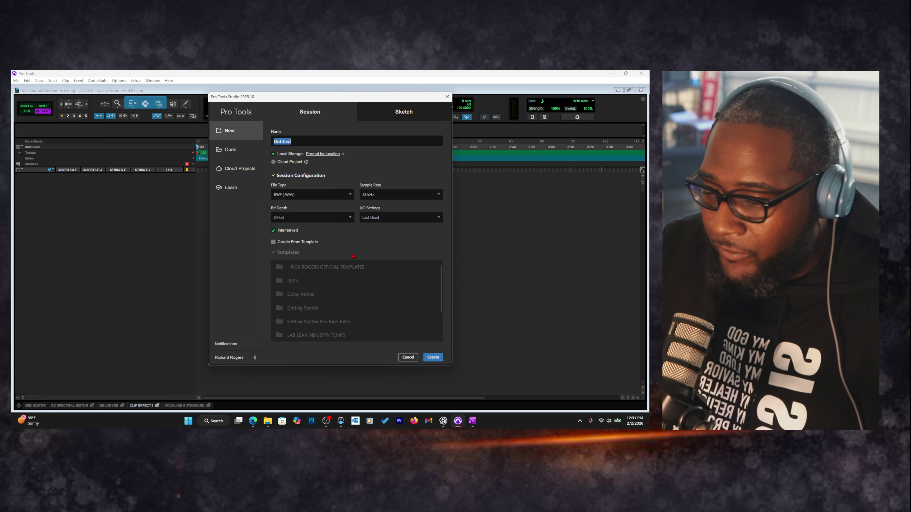
Dismiss the new session dialog without creating a session
left_click(409, 357)
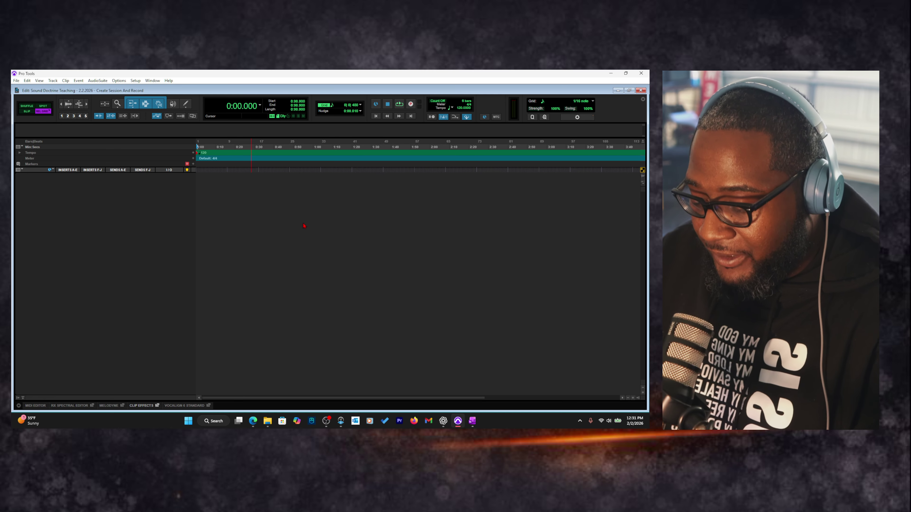
Start a new track set with one stereo Master Fader track
key("ctrl+shift+n")
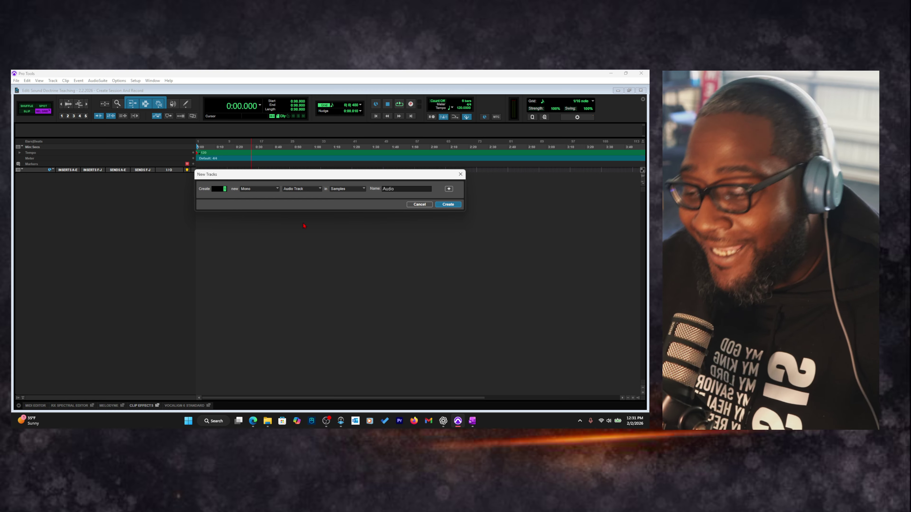
left_click(276, 190)
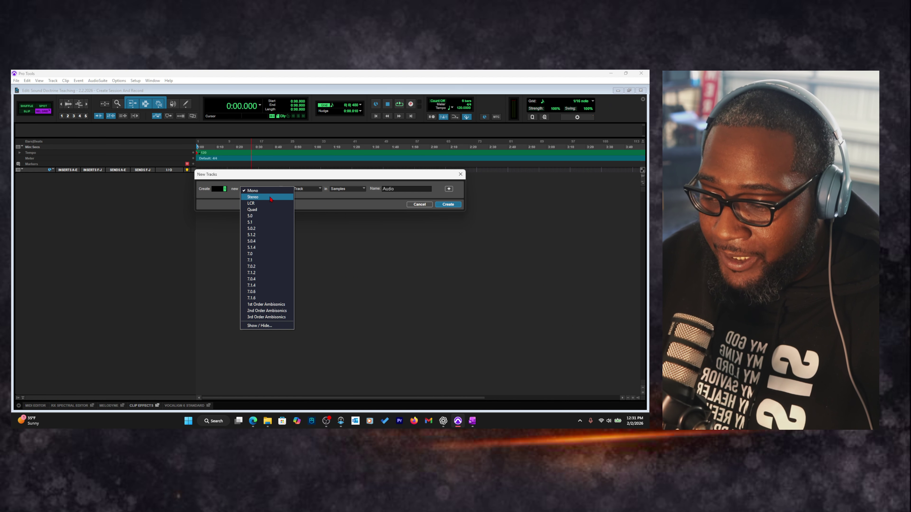
left_click(273, 197)
left_click(311, 189)
left_click(301, 216)
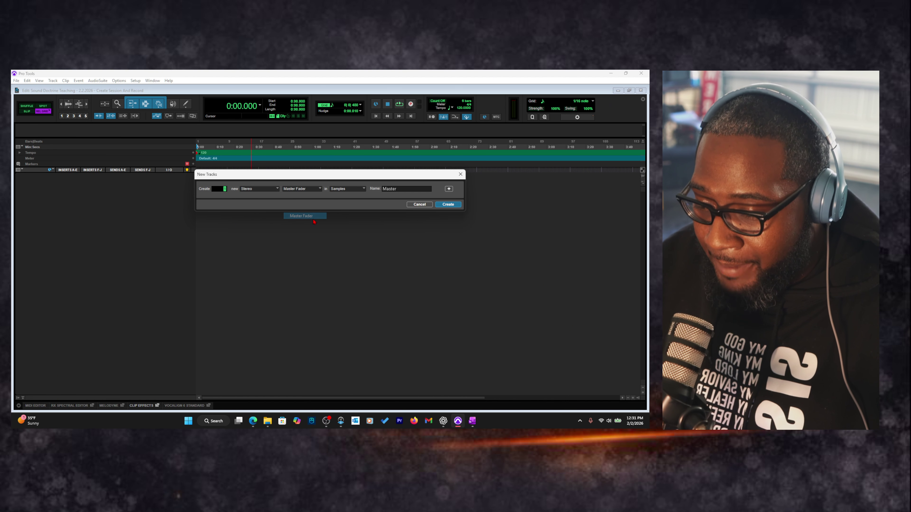
Add a stereo audio track named Instrumental to the new track set
left_click(448, 189)
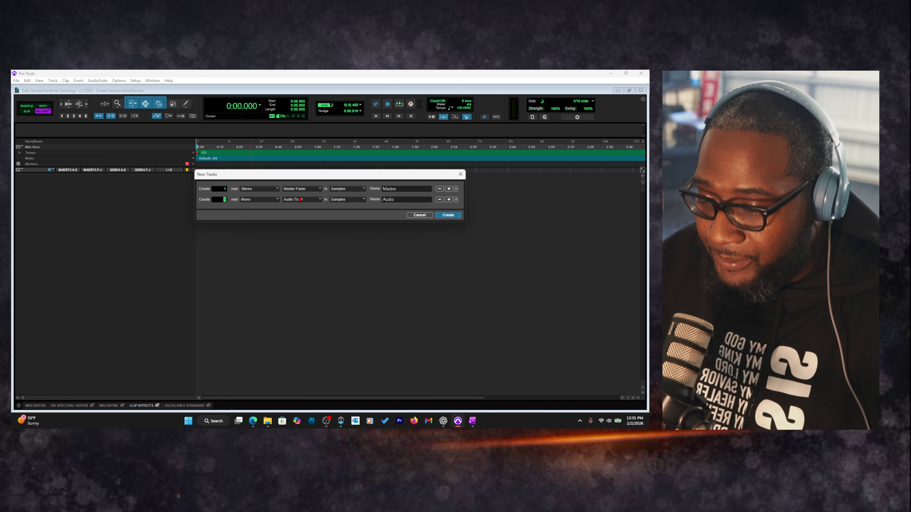
left_click(276, 200)
left_click(273, 208)
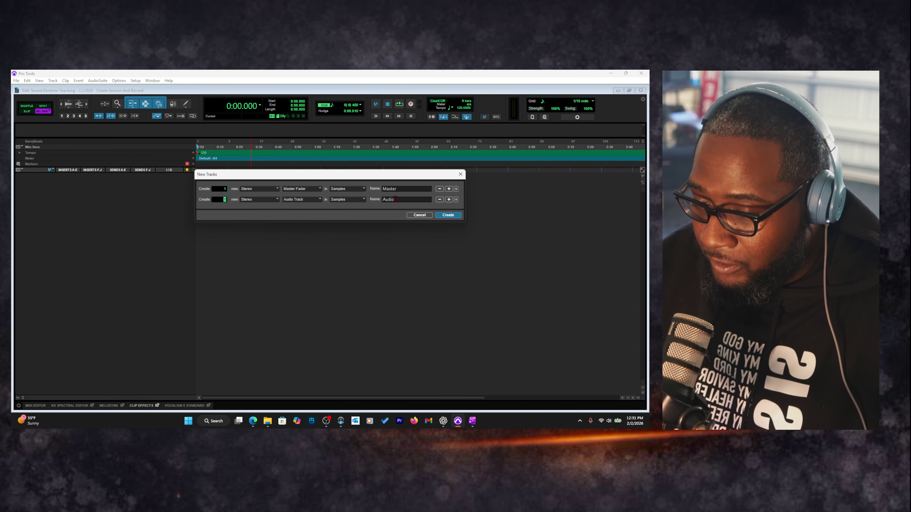
double_click(388, 199)
type("Instr")
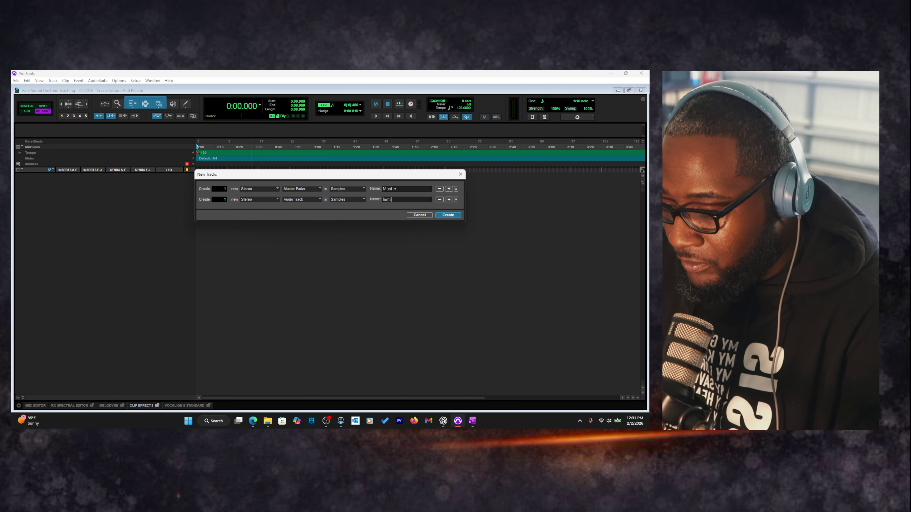
type("umental")
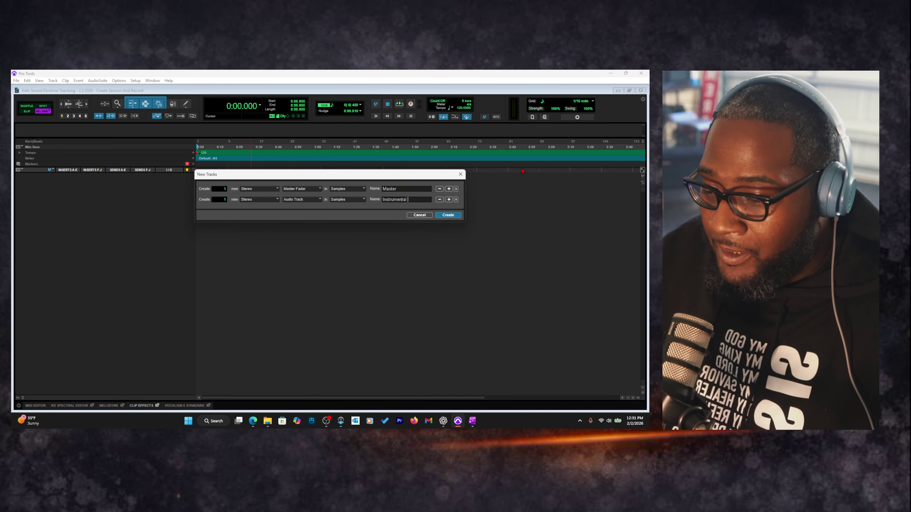
Add three mono audio tracks named Vox to the set and create all the tracks
left_click(448, 200)
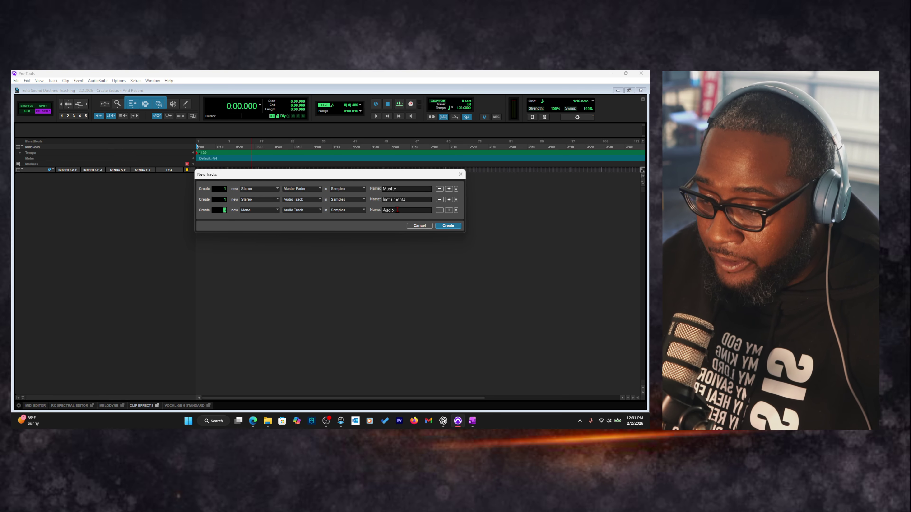
left_click_drag(398, 210, 377, 212)
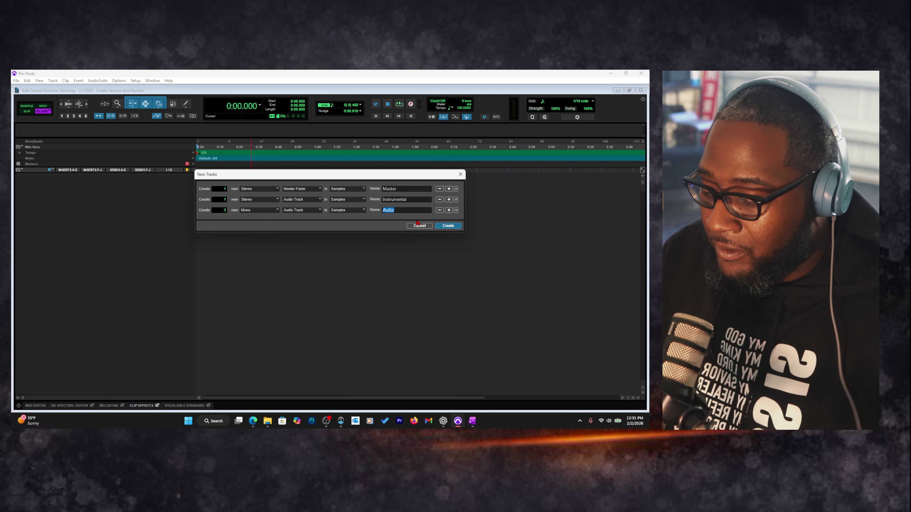
type("Vox")
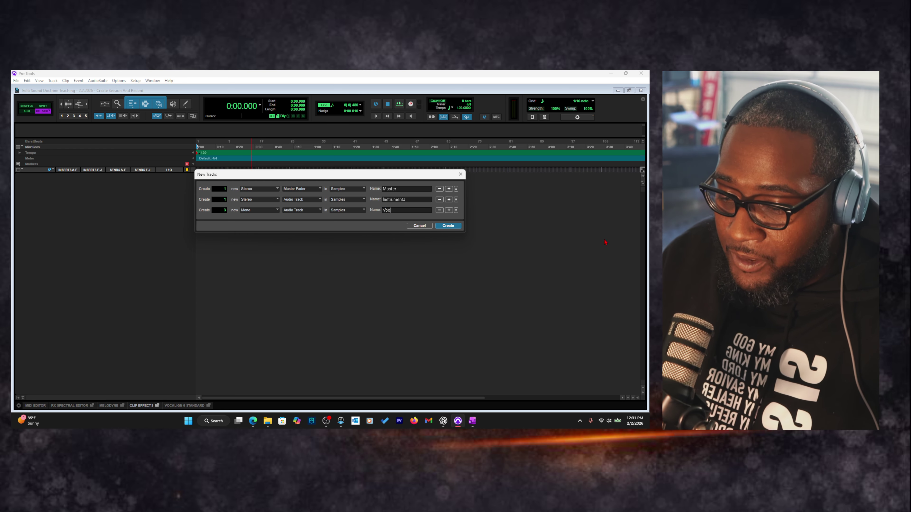
left_click(448, 227)
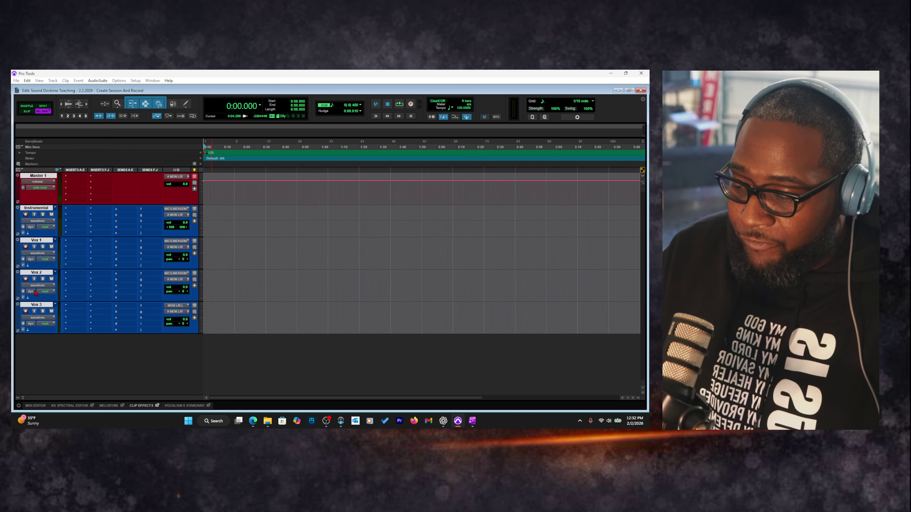
Rename the Vox 1 track as Record Vox
left_click(43, 241)
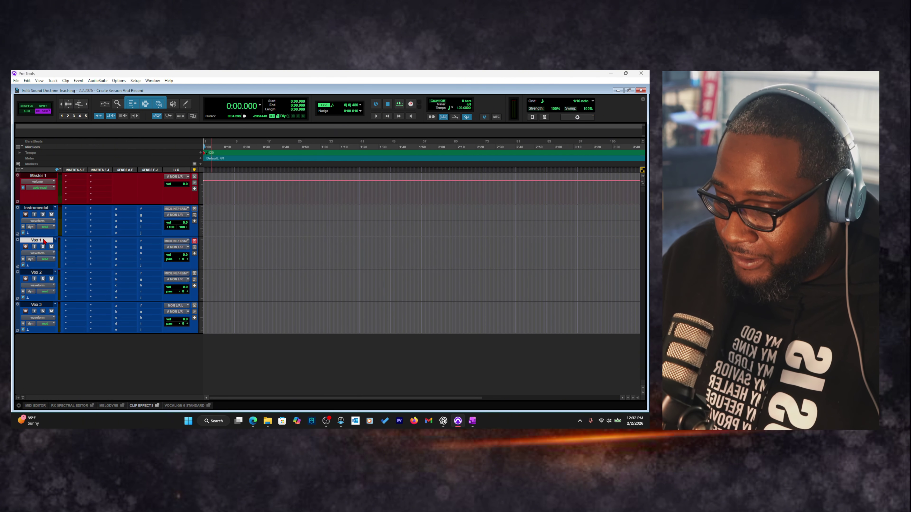
double_click(43, 240)
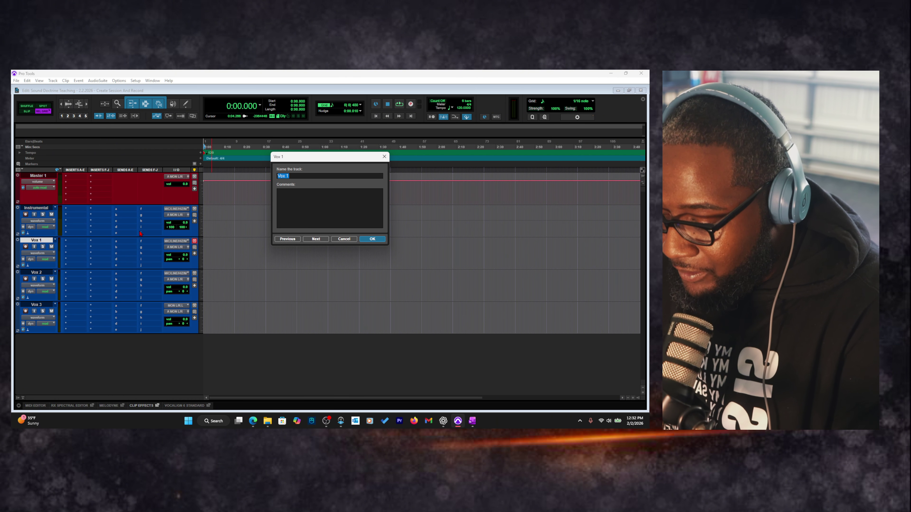
type("Record Vox")
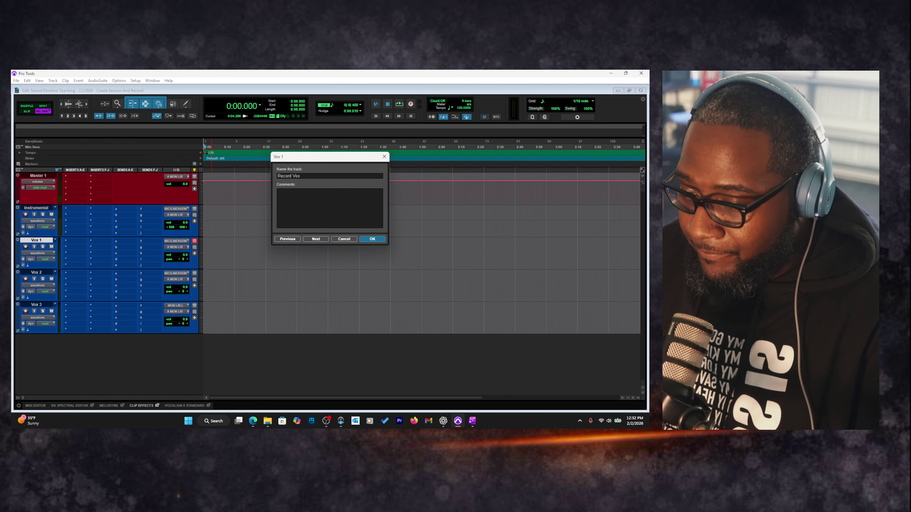
key("Return")
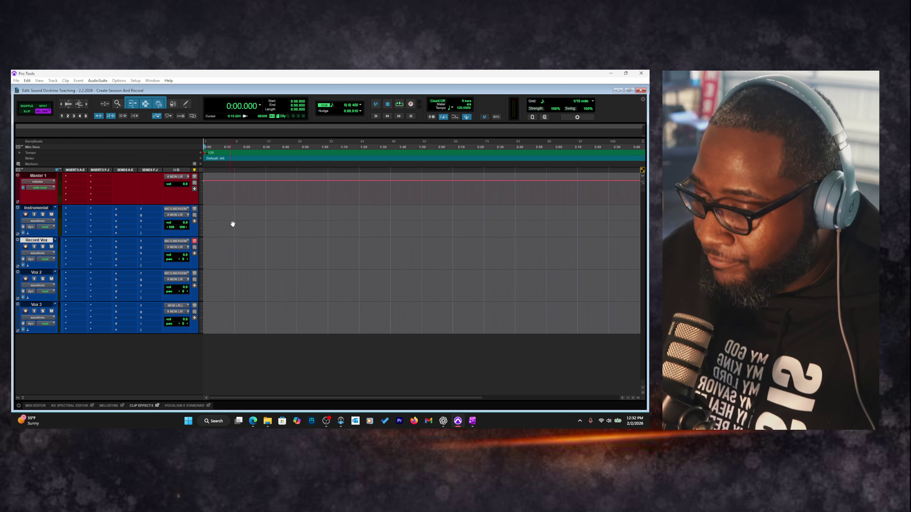
Import the Icewear Vezzo x veeze type beat MP3 from the Downloads folder onto the Instrumental track at the session start
left_click(231, 241)
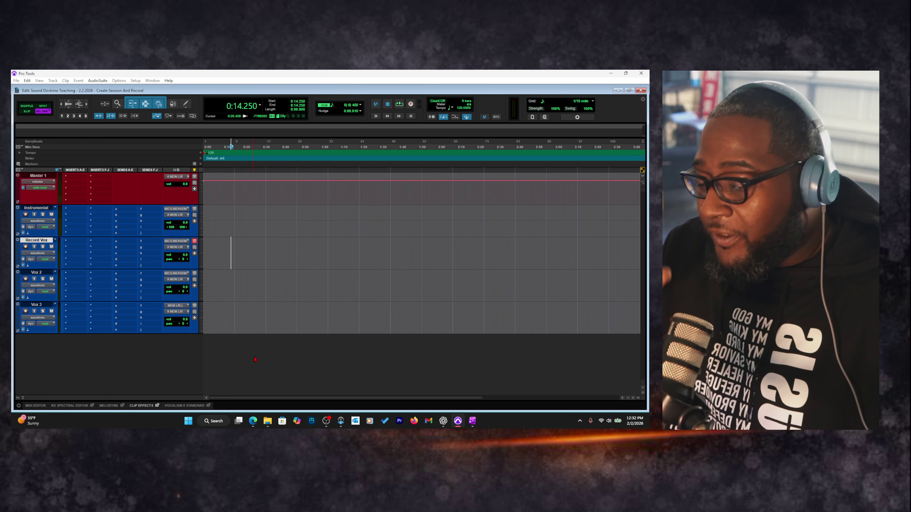
key("alt+Tab")
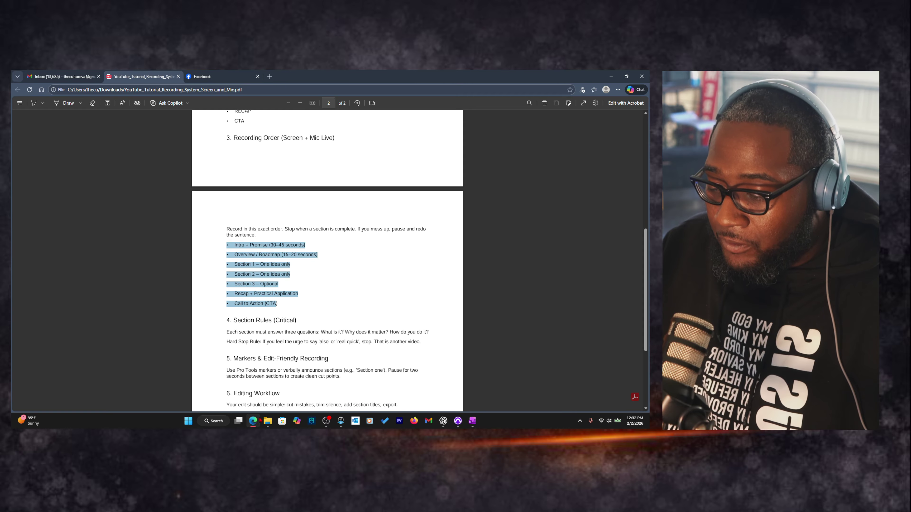
left_click(253, 421)
left_click(293, 373)
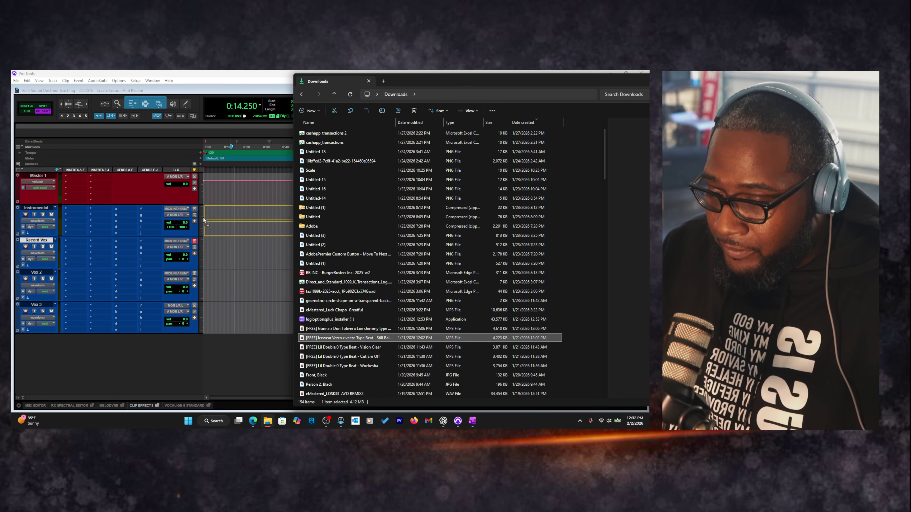
left_click(216, 225)
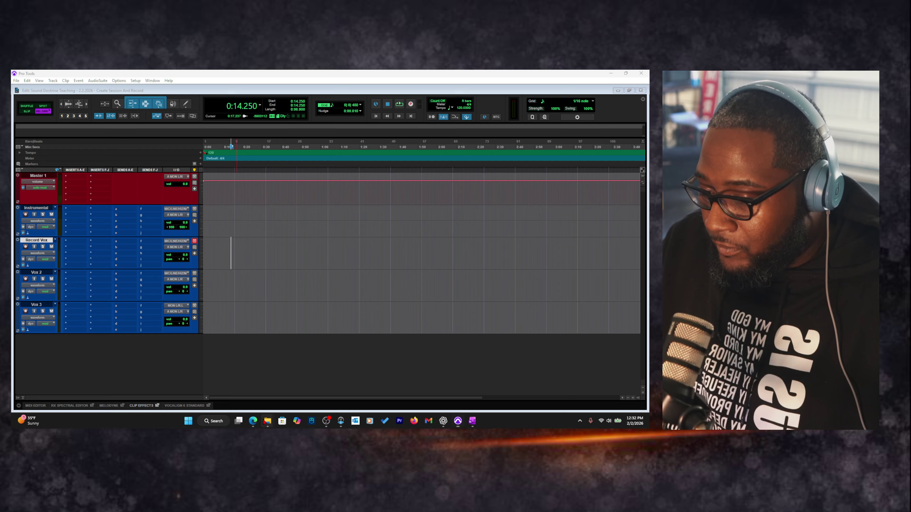
mouse_move(268, 420)
left_click(294, 372)
left_click_drag(337, 337, 208, 235)
Play the beat from 0:02 while watching the Mix window meters, lower the Instrumental fader, and return to the Edit window
left_click(207, 247)
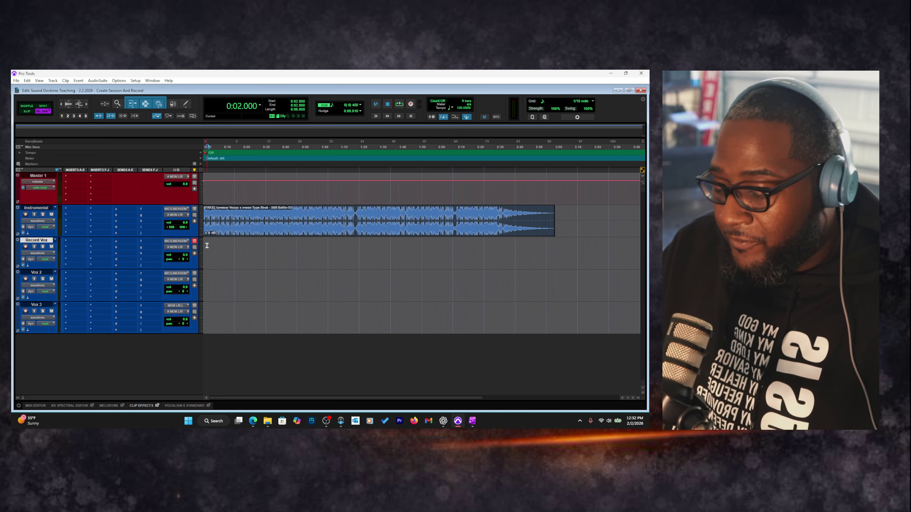
key("ctrl+equal")
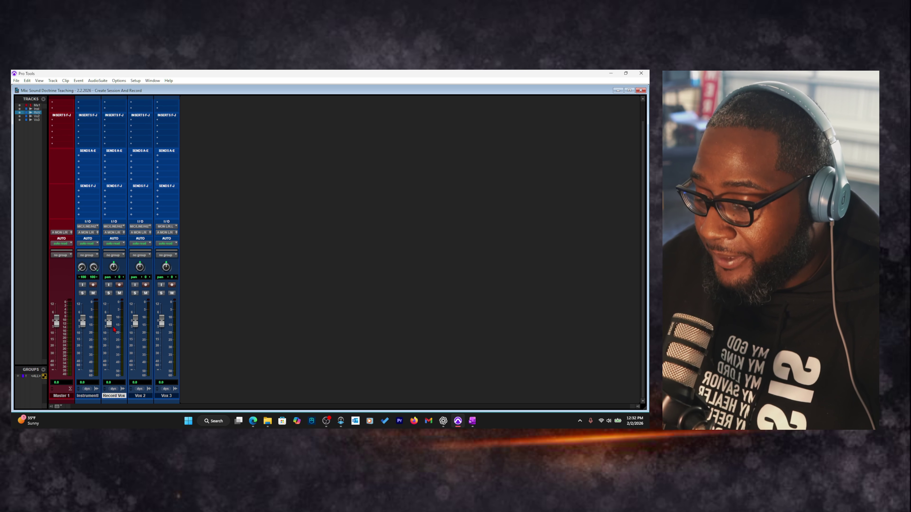
key("space")
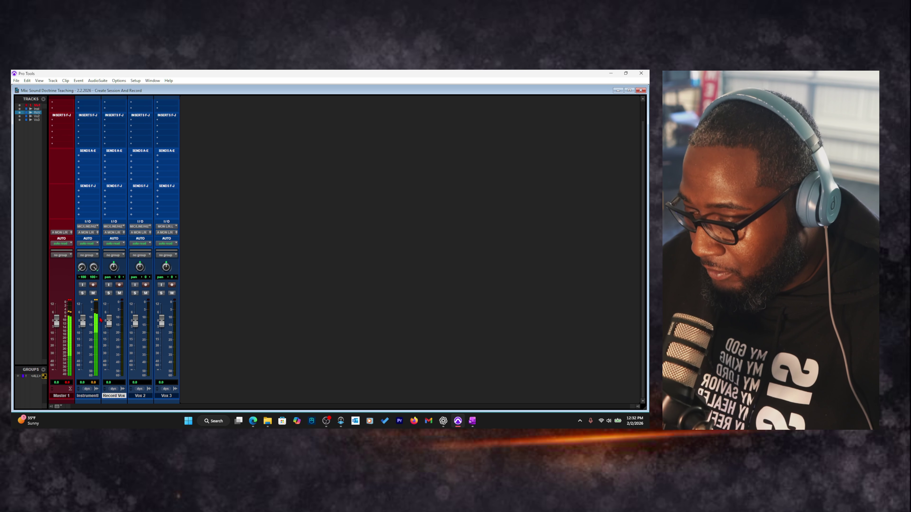
key("space")
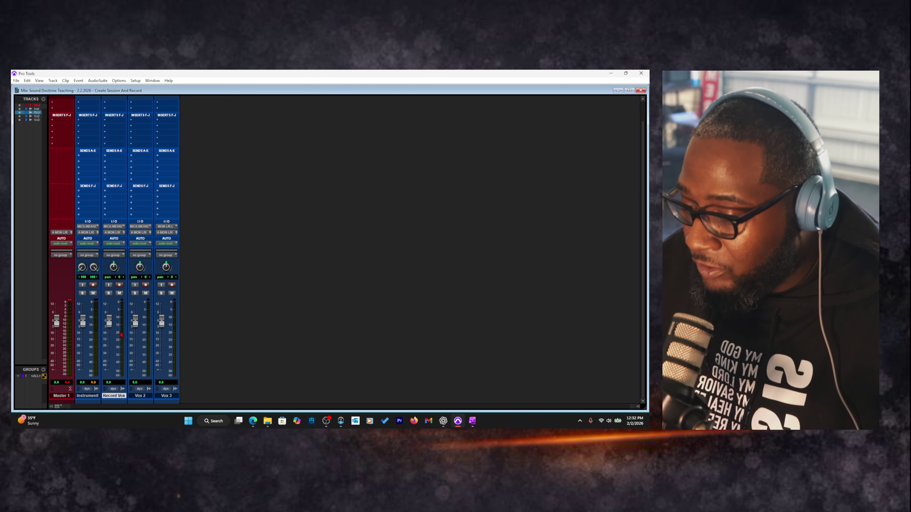
key("space")
left_click_drag(83, 323, 85, 337)
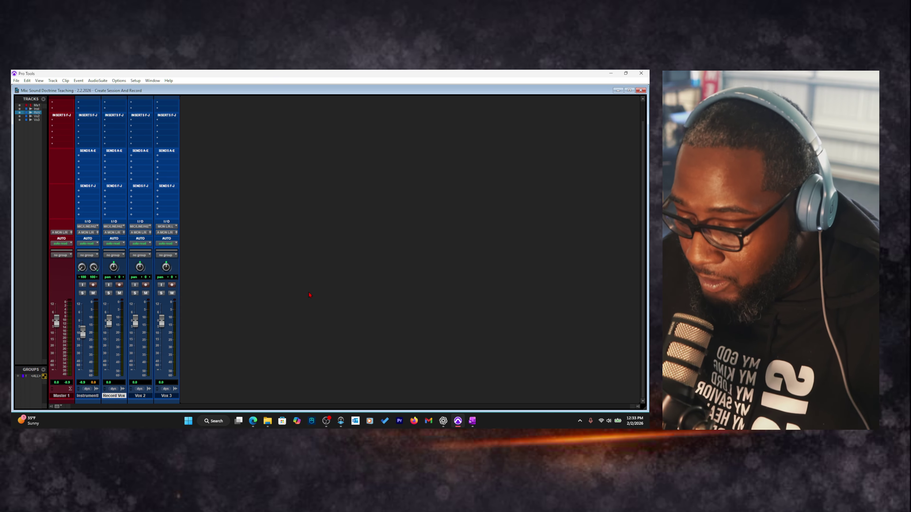
key("ctrl+equal")
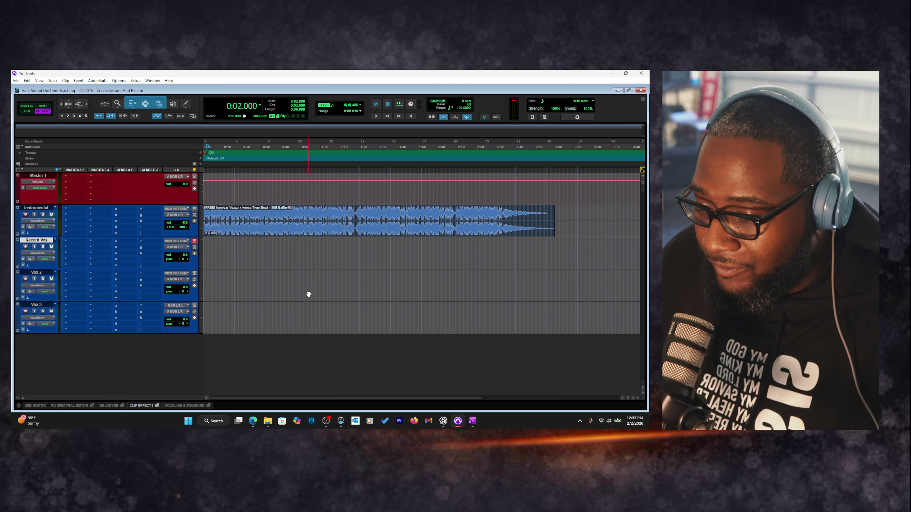
left_click_drag(428, 248, 313, 253)
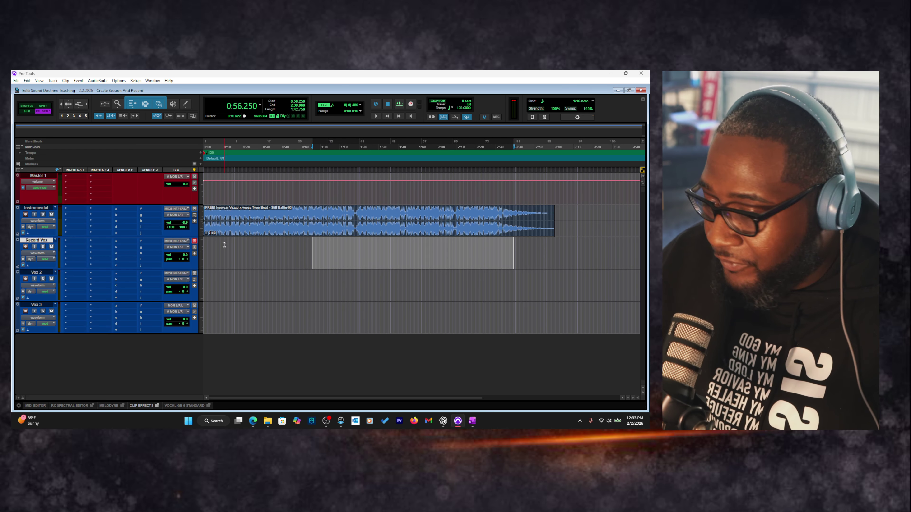
left_click_drag(221, 251, 342, 245)
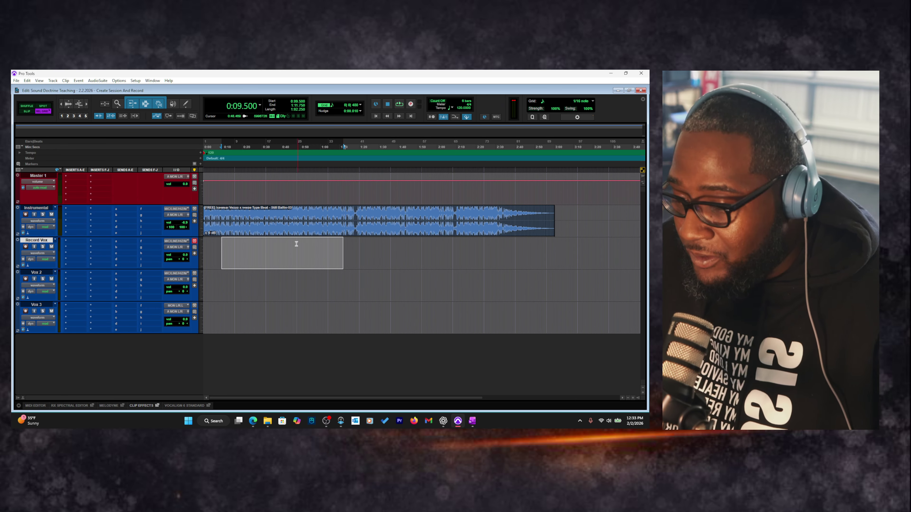
left_click(283, 251)
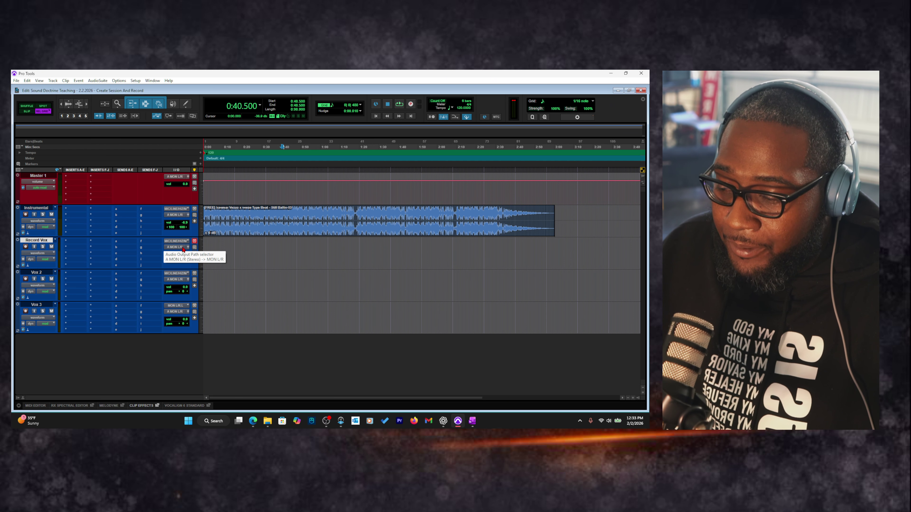
Place the edit cursor at 0:16.250 on Record Vox and set the track's input to MIC/LINE/HIZ / MIC/LINE.R (Mono)
left_click(235, 243)
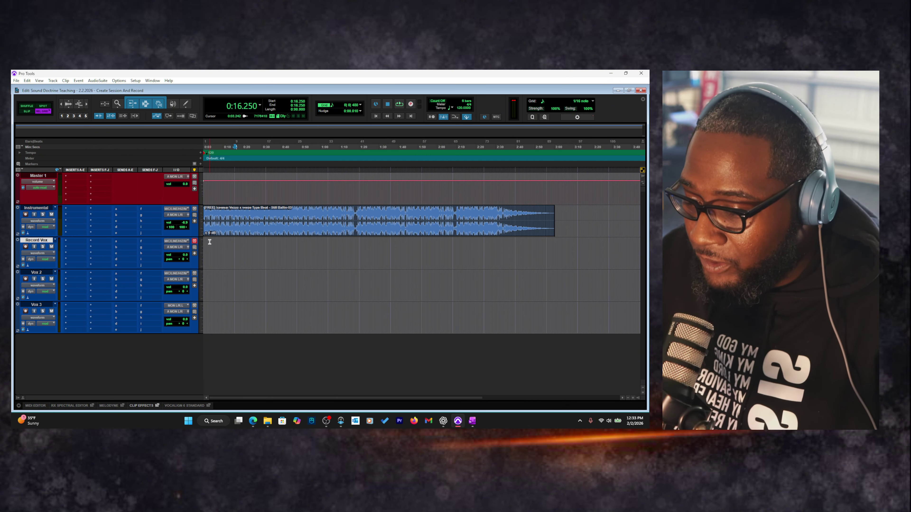
left_click(177, 242)
mouse_move(183, 260)
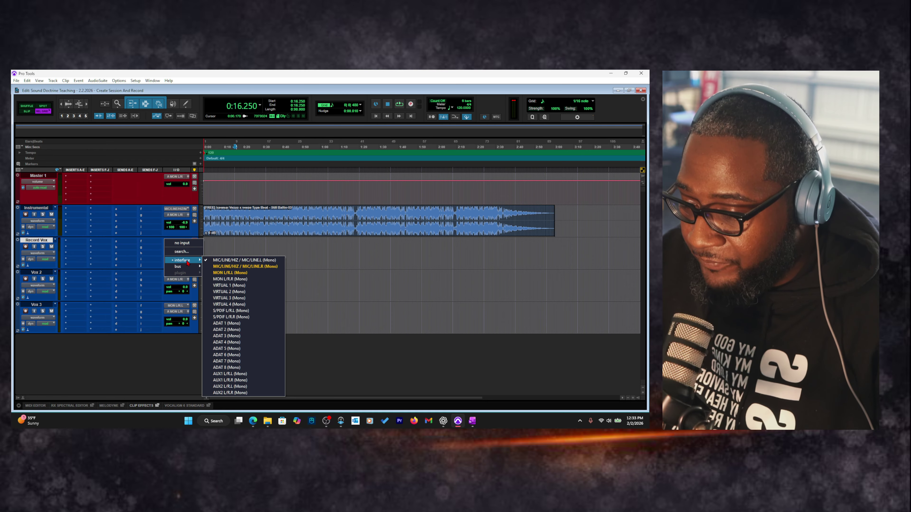
left_click(248, 269)
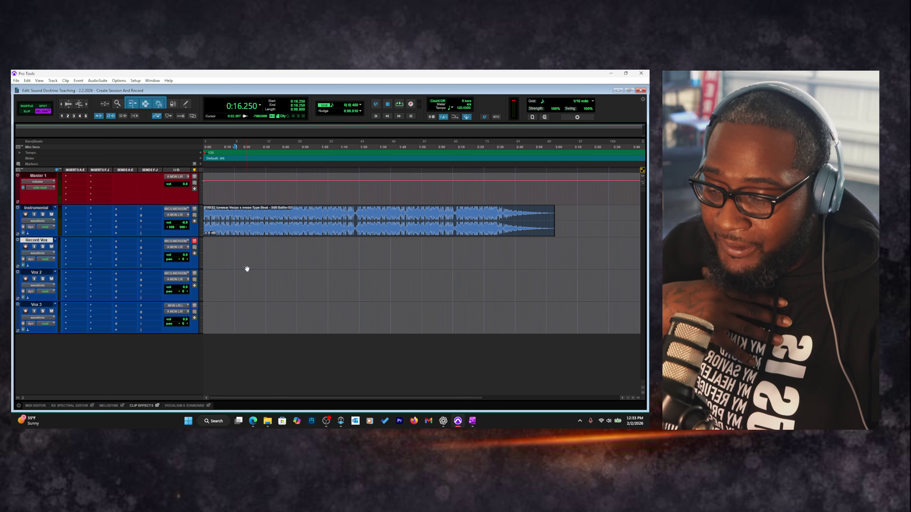
Toggle input monitoring on Record Vox and arm the track and the transport for recording
left_click(35, 247)
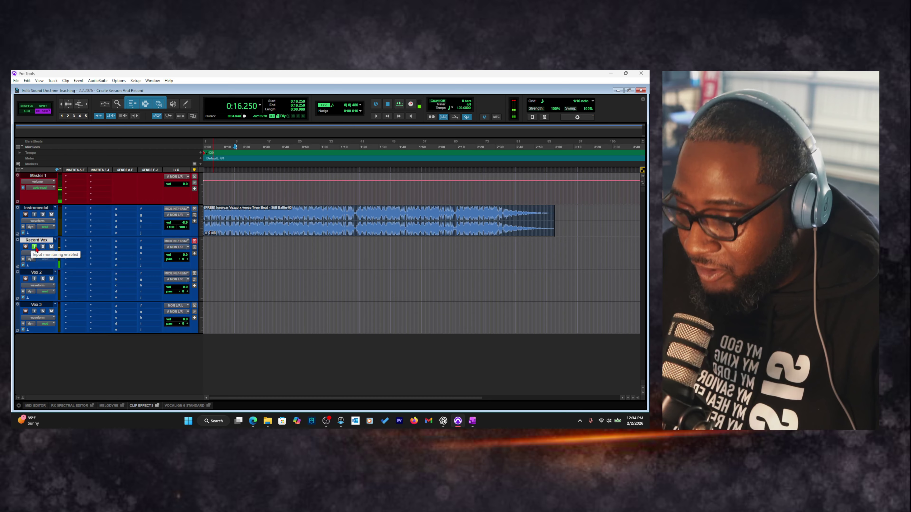
left_click(35, 247)
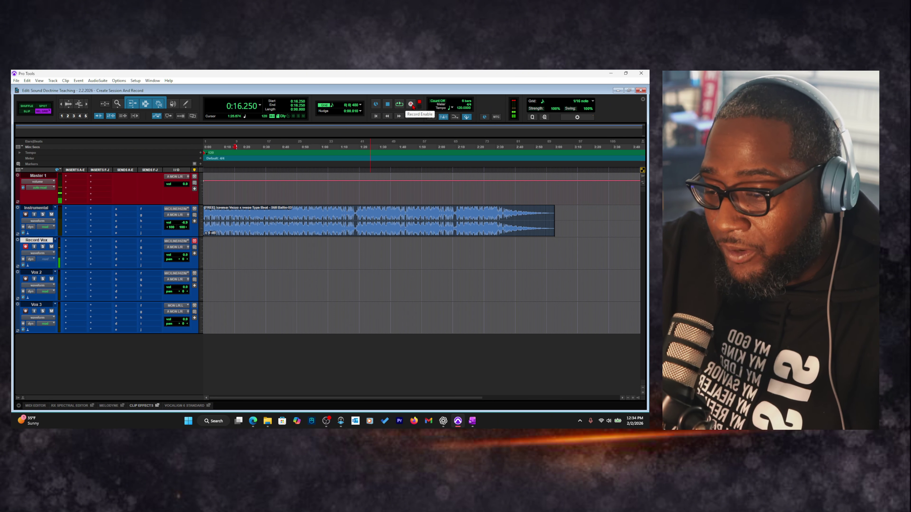
left_click(411, 104)
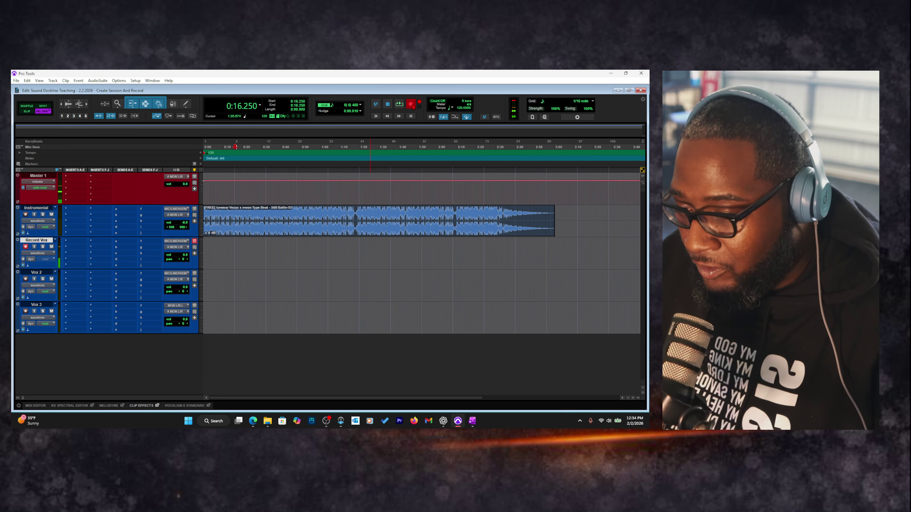
Record several short test takes on Record Vox, starting each one from 0:16.250
key("space")
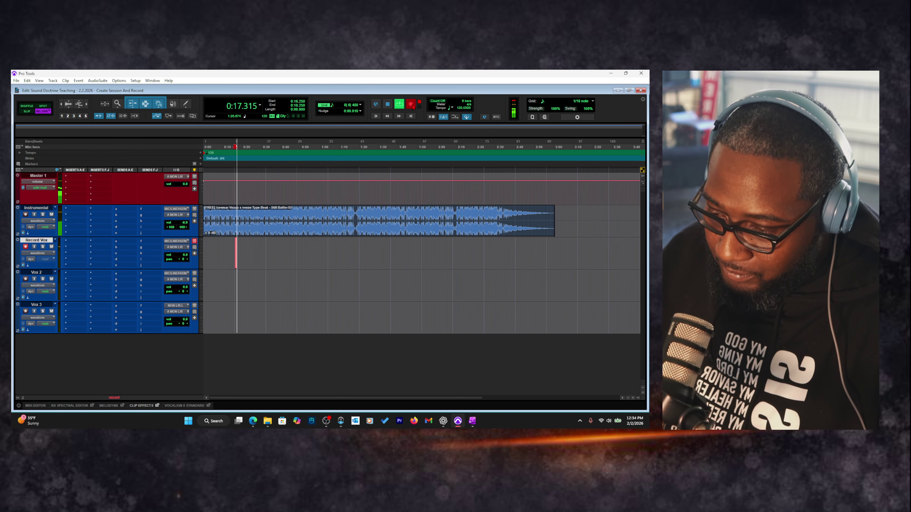
key("space")
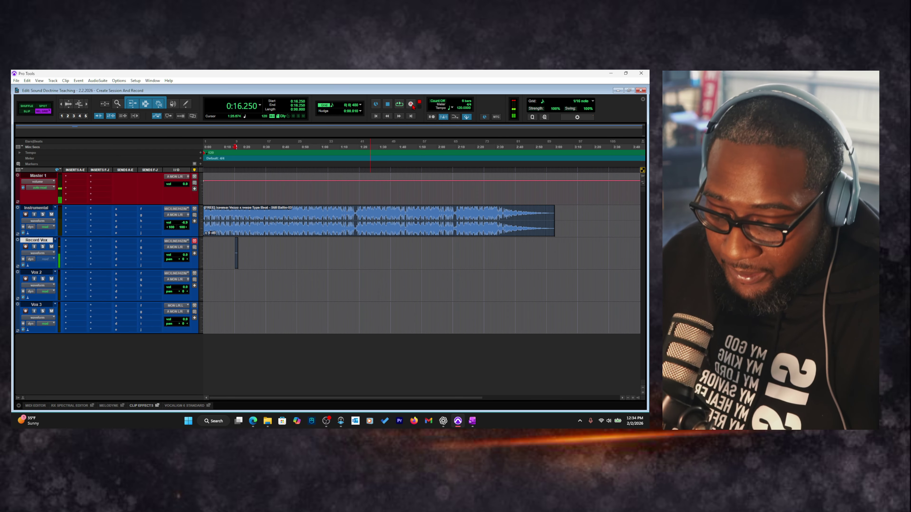
key("space")
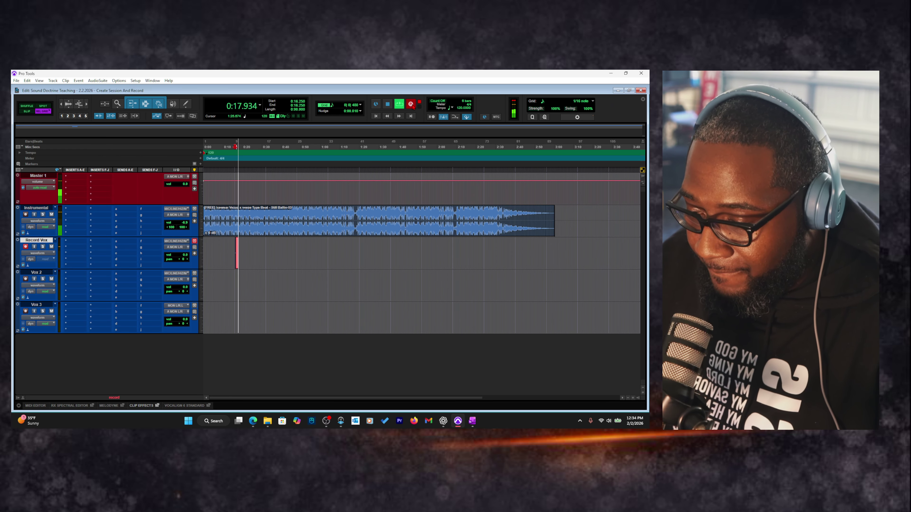
key("space")
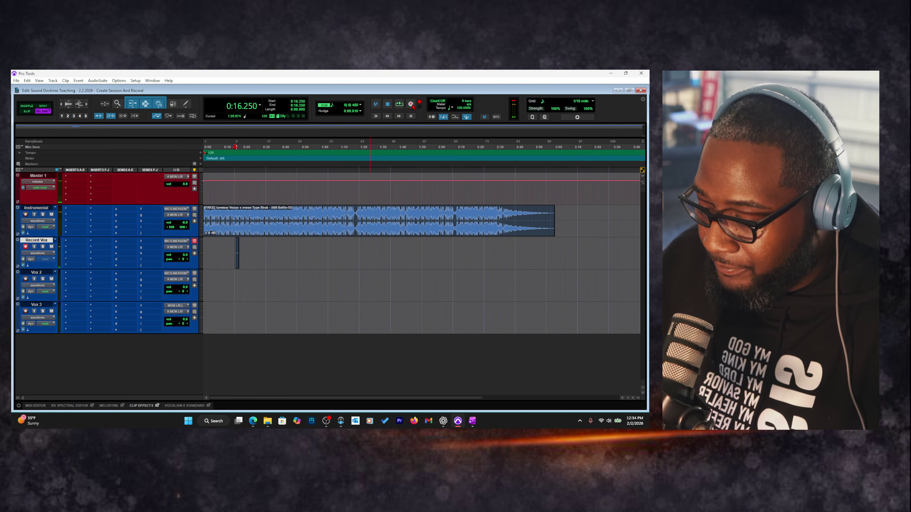
key("space")
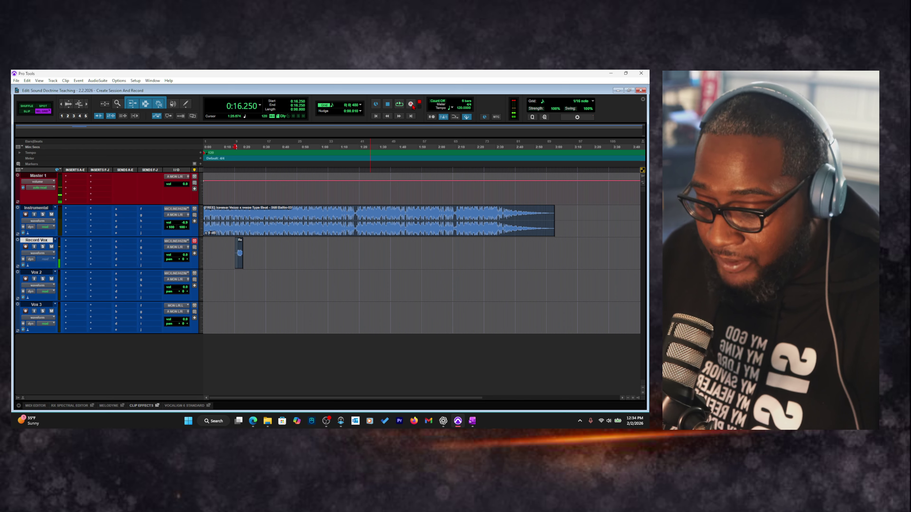
Enable input monitoring on Record Vox and punch in two separate takes during playback from 0:16.250
key("ctrl+]")
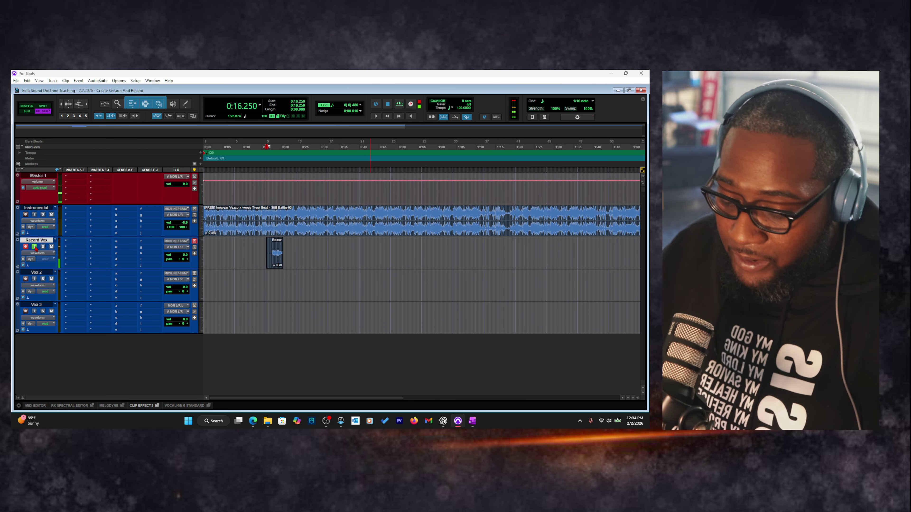
key("ctrl+space")
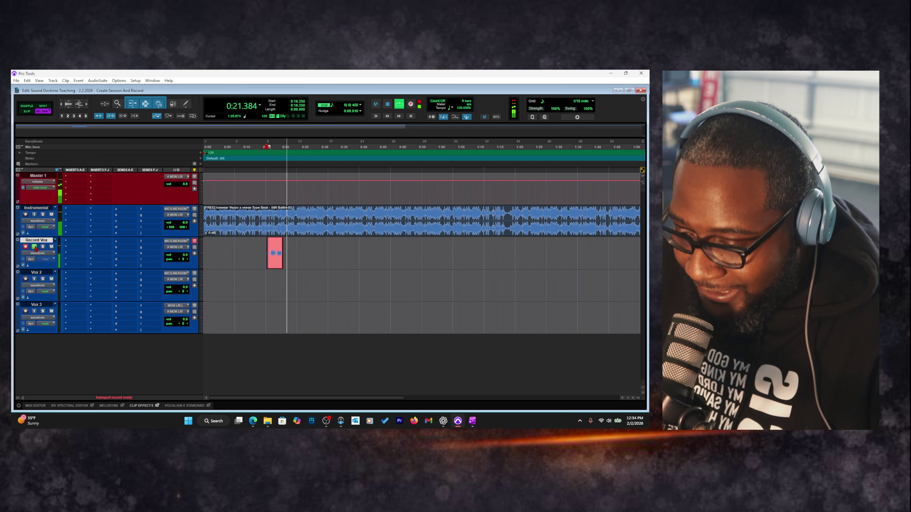
key("ctrl+space")
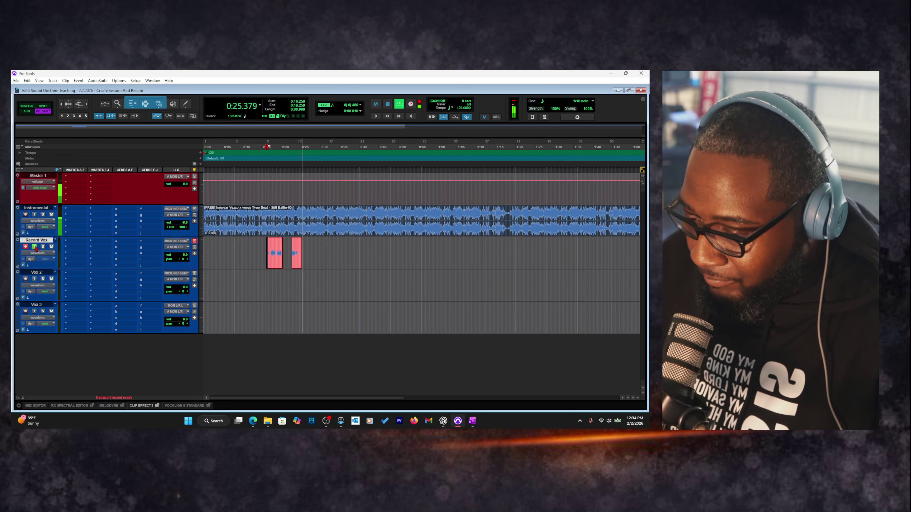
key("space")
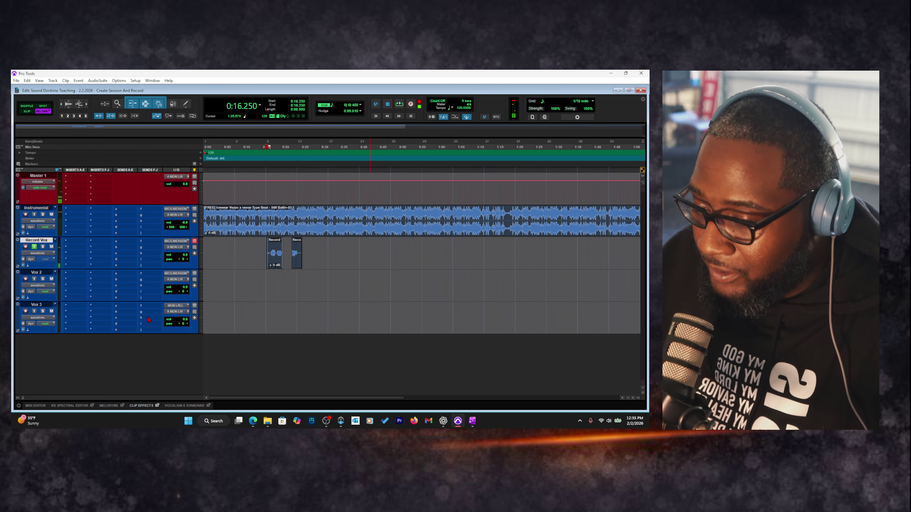
Delete both recorded test clips from the Record Vox track
key("ctrl+]")
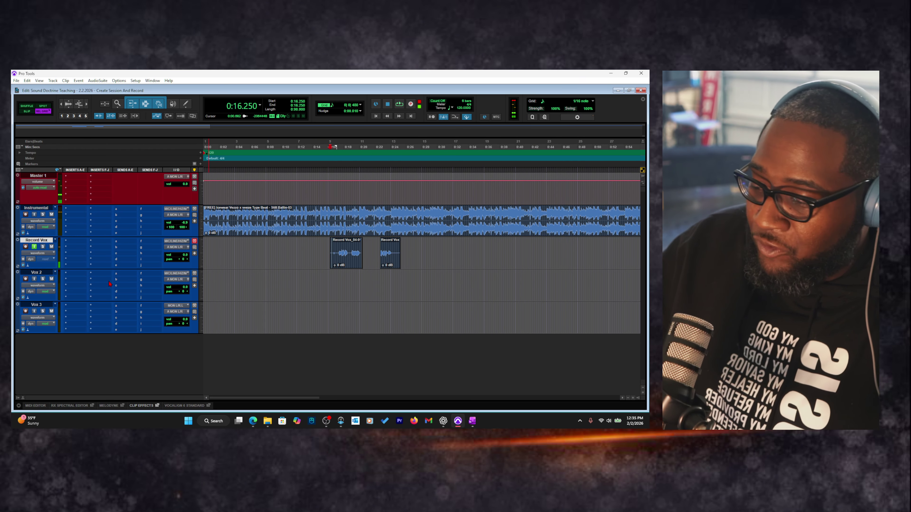
left_click_drag(319, 252, 420, 253)
key("Delete")
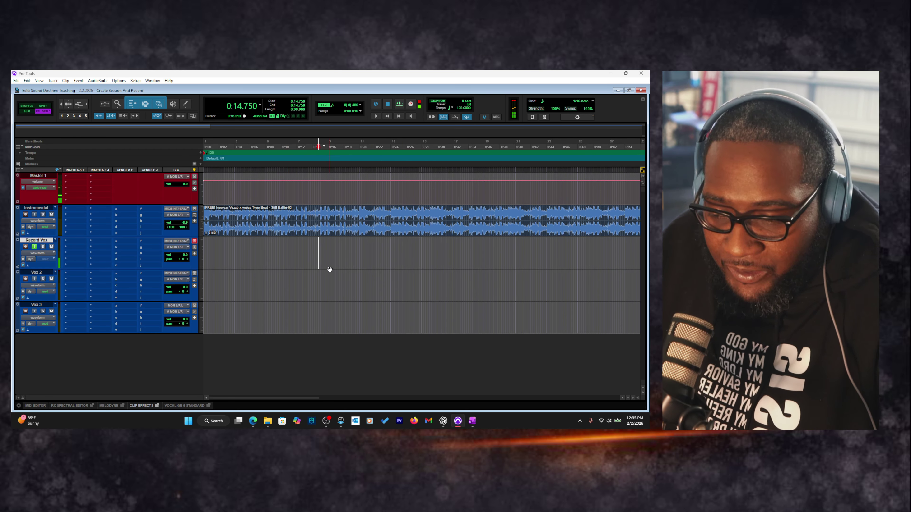
Record a vocal take on Record Vox from 0:07.750 and move the clip straight down to Vox 2
left_click(264, 248)
key("ctrl+]")
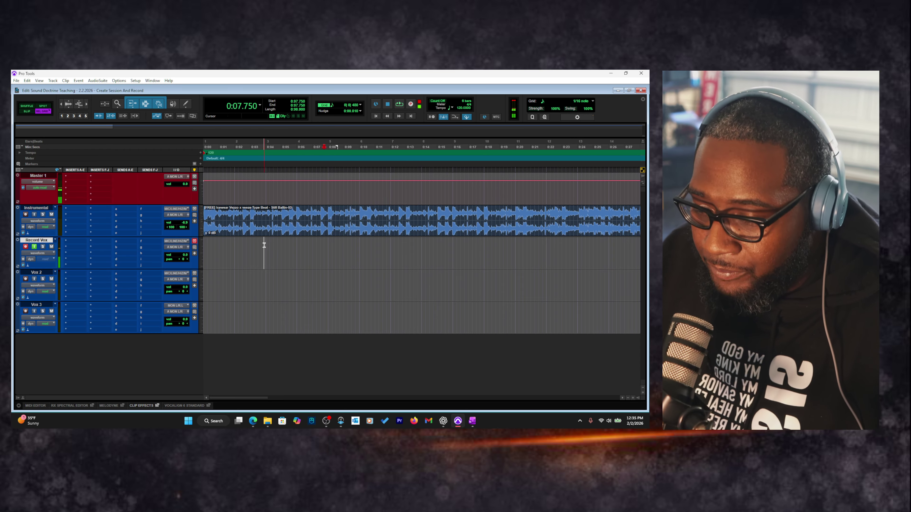
key("ctrl+space")
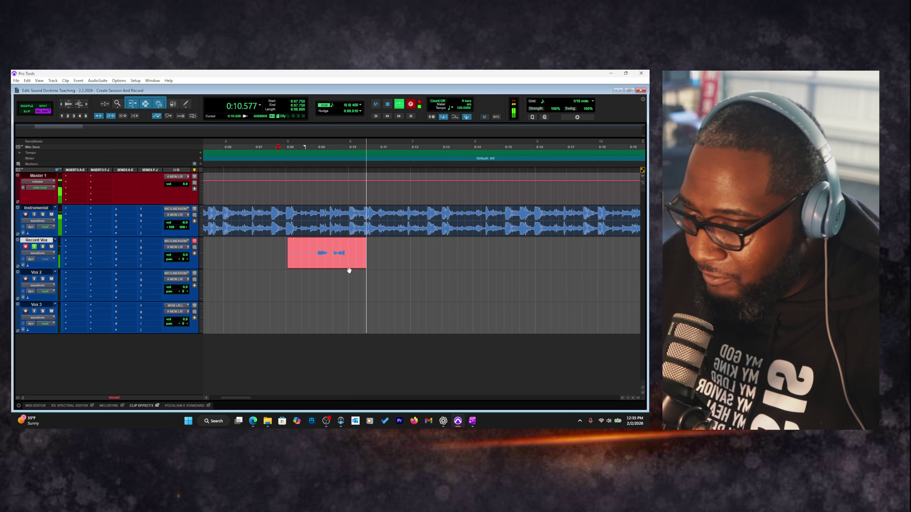
key("space")
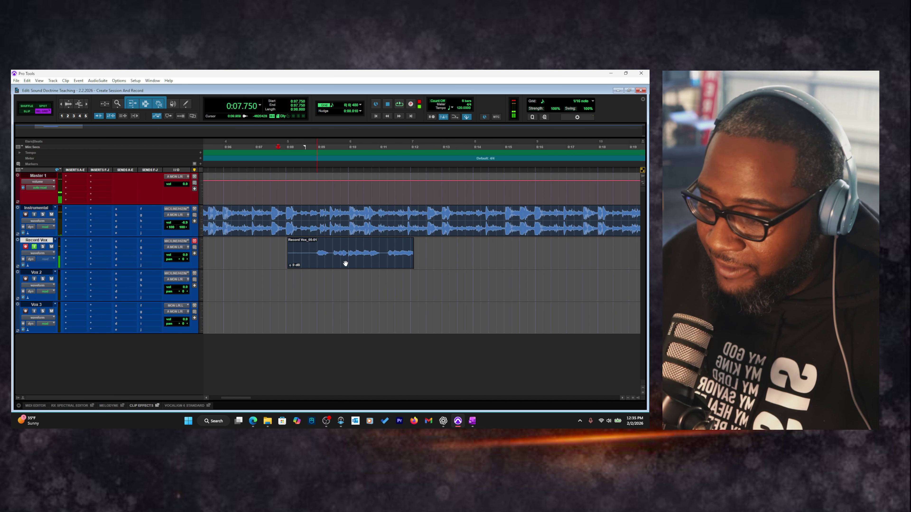
left_click_drag(347, 265, 344, 283)
Play from 0:10.000, punch in a second vocal take on Record Vox at about 0:11.7, and move it to Vox 3
left_click(345, 243)
key("space")
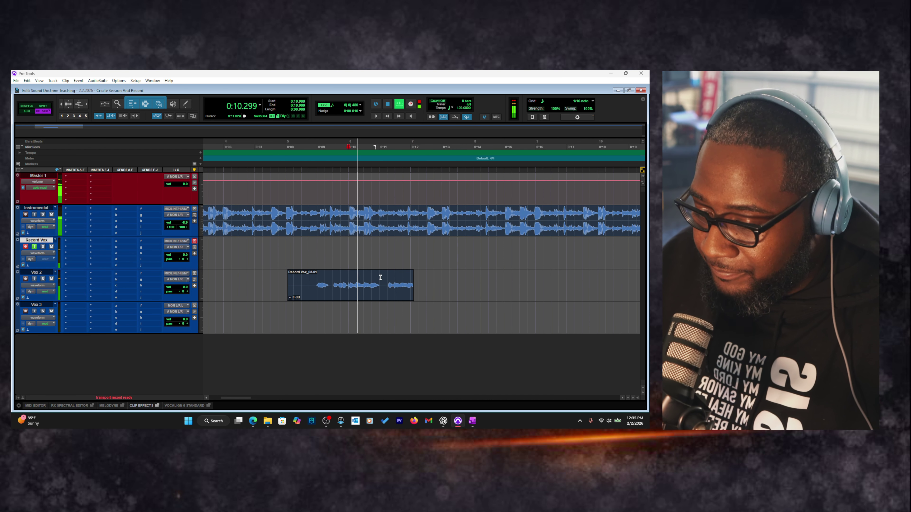
key("ctrl+space")
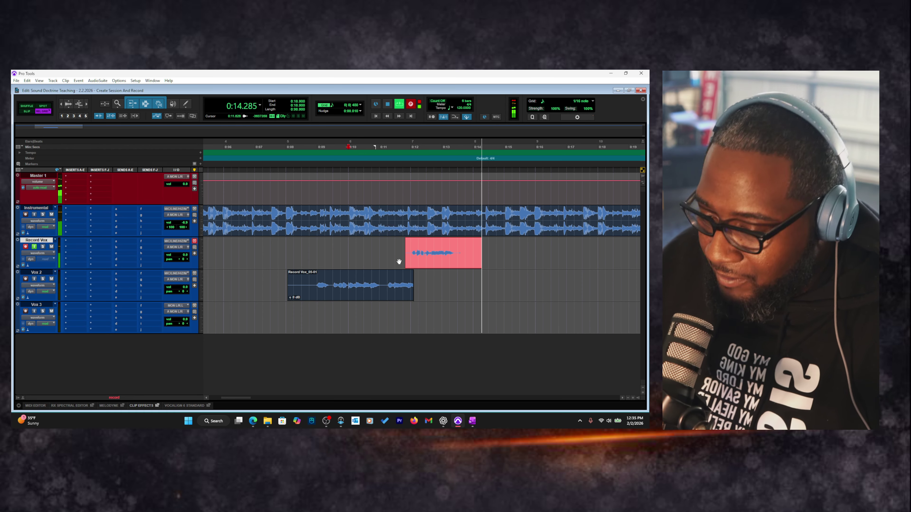
key("ctrl+period")
left_click_drag(448, 253, 449, 318)
Trim the silent start of the Vox 2 clip to 0:08.885, where the vocal begins
left_click(318, 282)
scroll(372, 291, "right", 3)
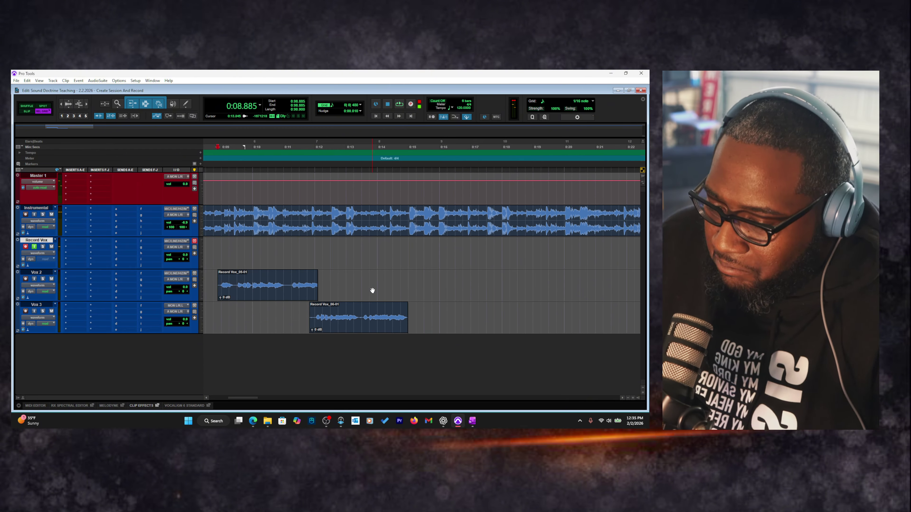
key("ctrl+bracketleft")
key("ctrl+bracketleft")
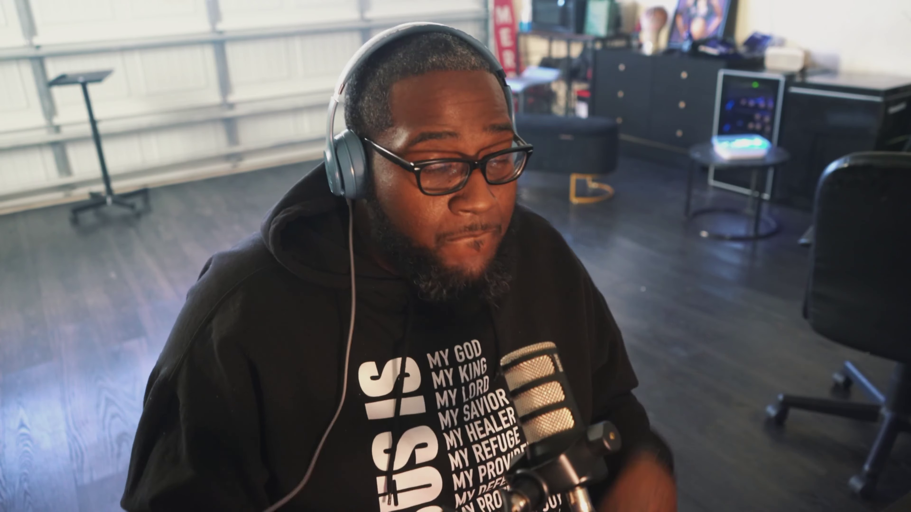